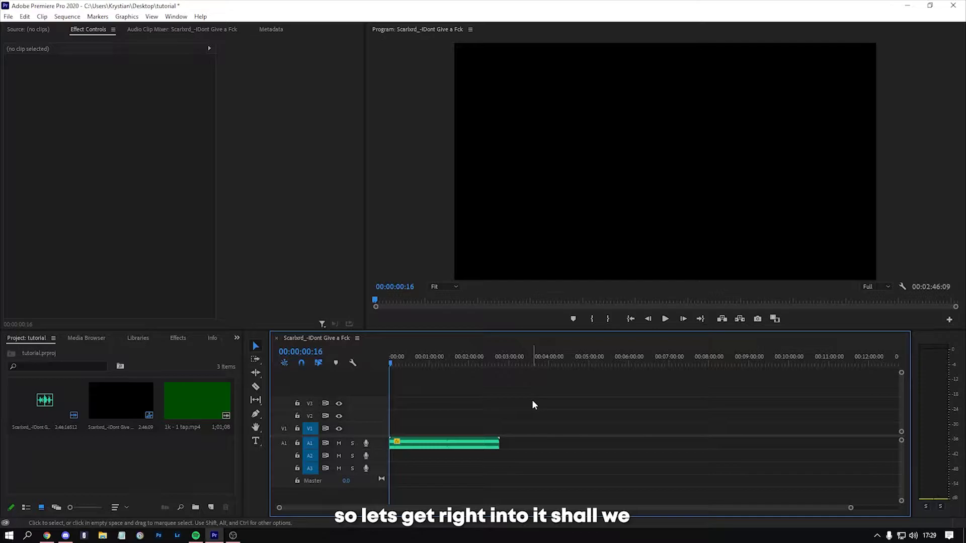
# Step: Set the sequence timebase to 60.00 frames/second in the sequence settings
pyautogui.click(67, 16)
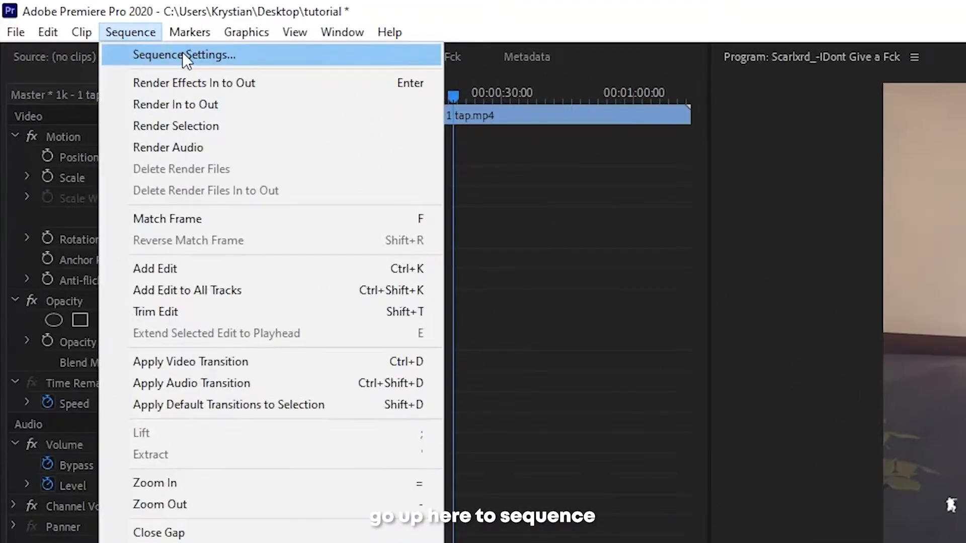
pyautogui.click(183, 55)
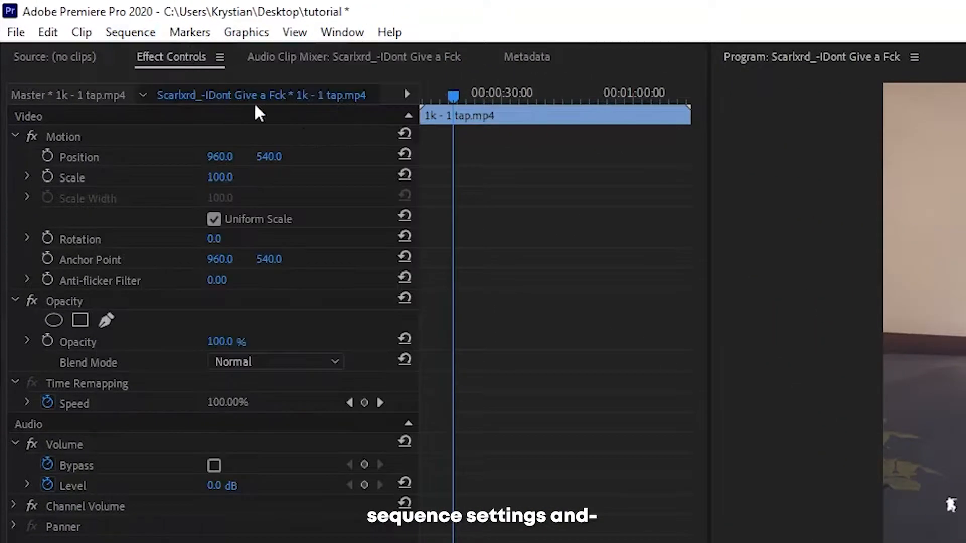
pyautogui.click(411, 129)
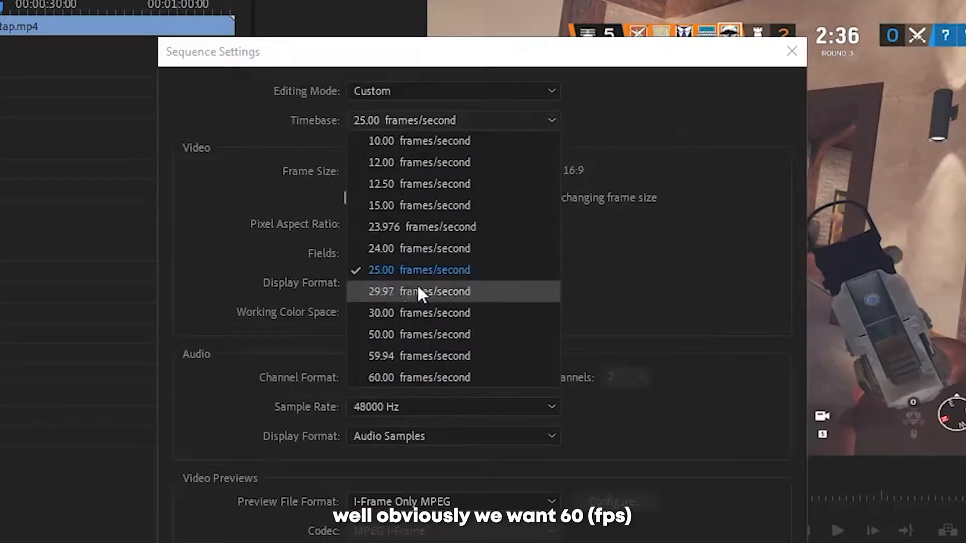
pyautogui.click(429, 377)
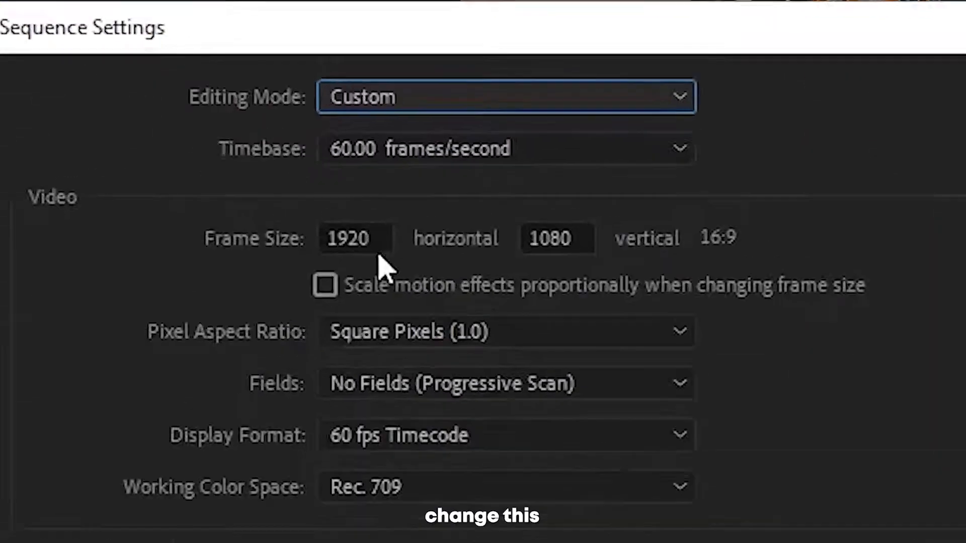
# Step: Set the sequence frame size to 2560 horizontal by 1440 vertical and apply the sequence settings
pyautogui.doubleClick(366, 171)
pyautogui.write('2560')
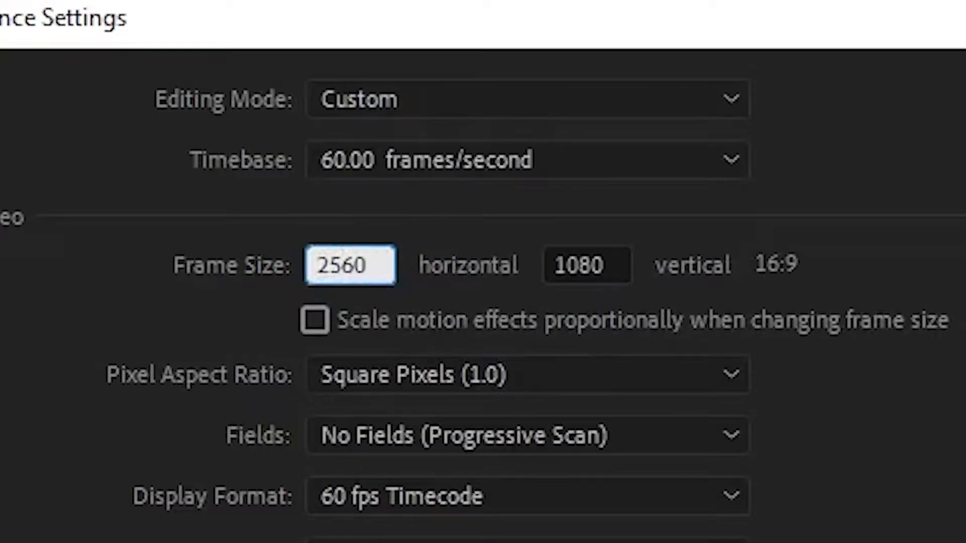
pyautogui.click(624, 264)
pyautogui.doubleClick(623, 264)
pyautogui.write('1440')
pyautogui.click(805, 472)
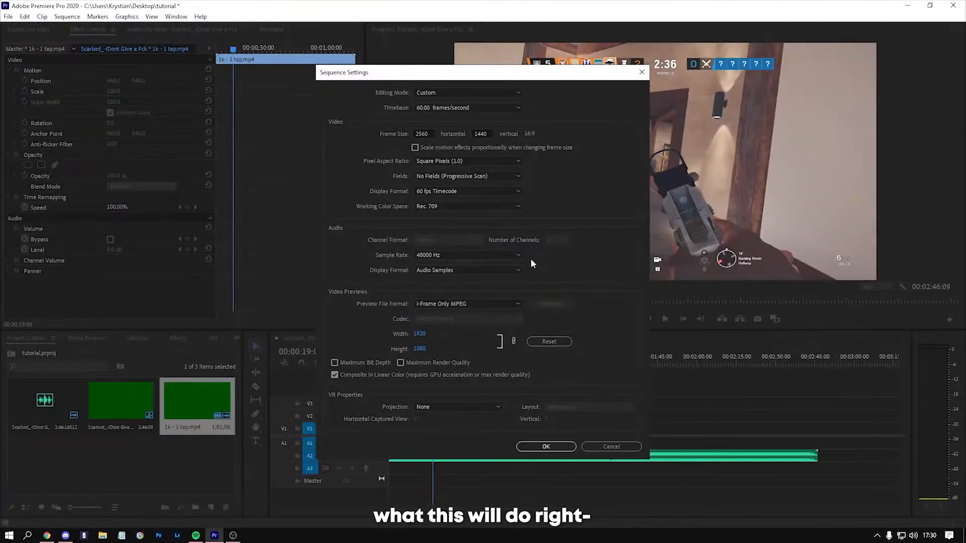
pyautogui.click(546, 447)
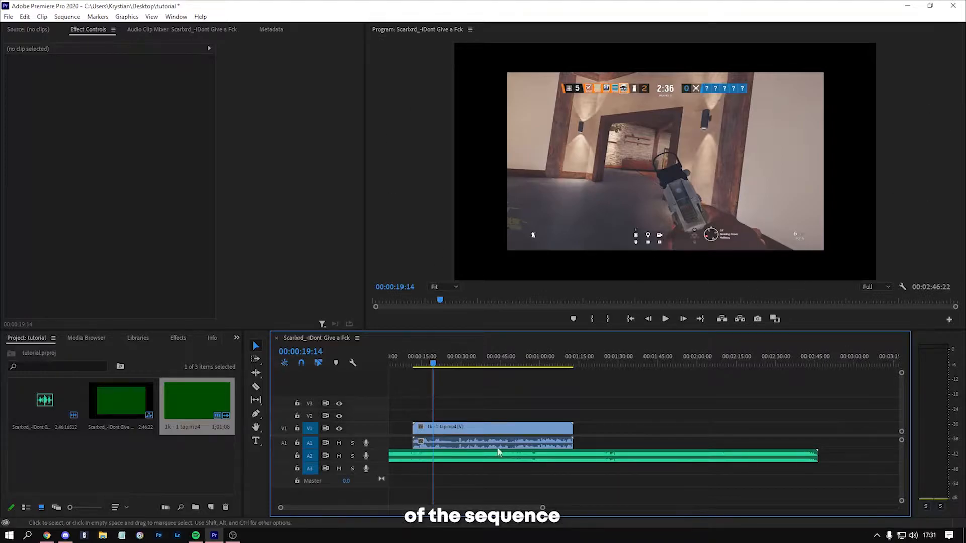
# Step: Set the scale of the 1k - 1 tap.mp4 video clip to 133.3
pyautogui.click(475, 428)
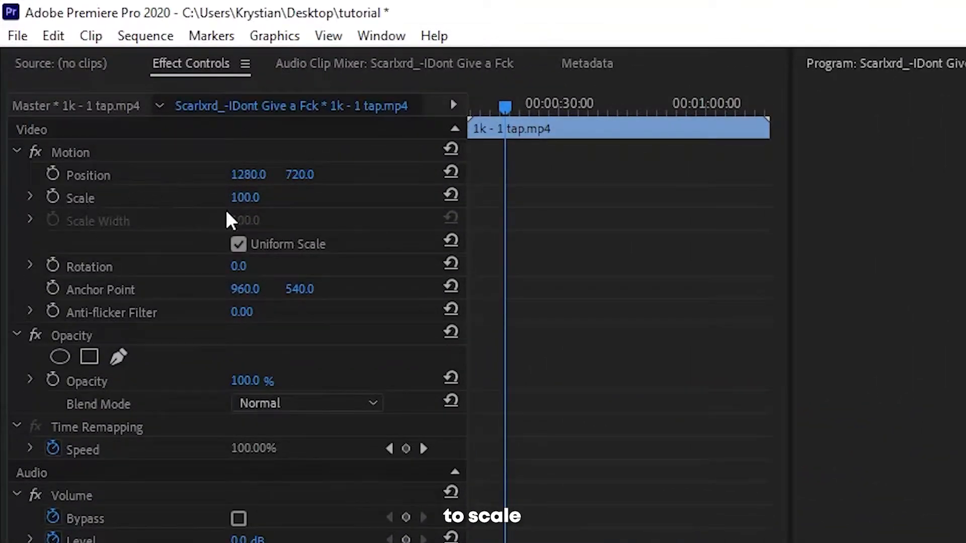
pyautogui.click(246, 197)
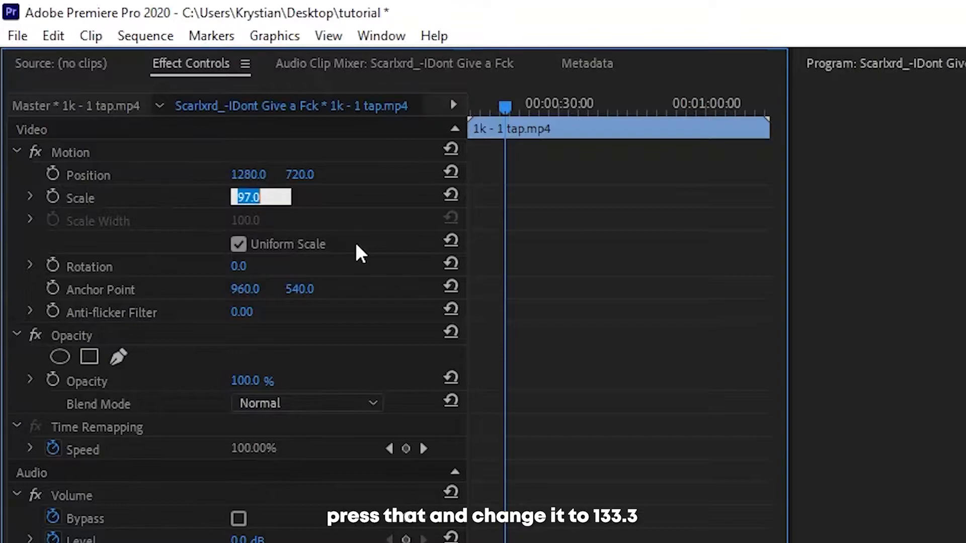
pyautogui.write('133.')
pyautogui.write('3')
pyautogui.press('Return')
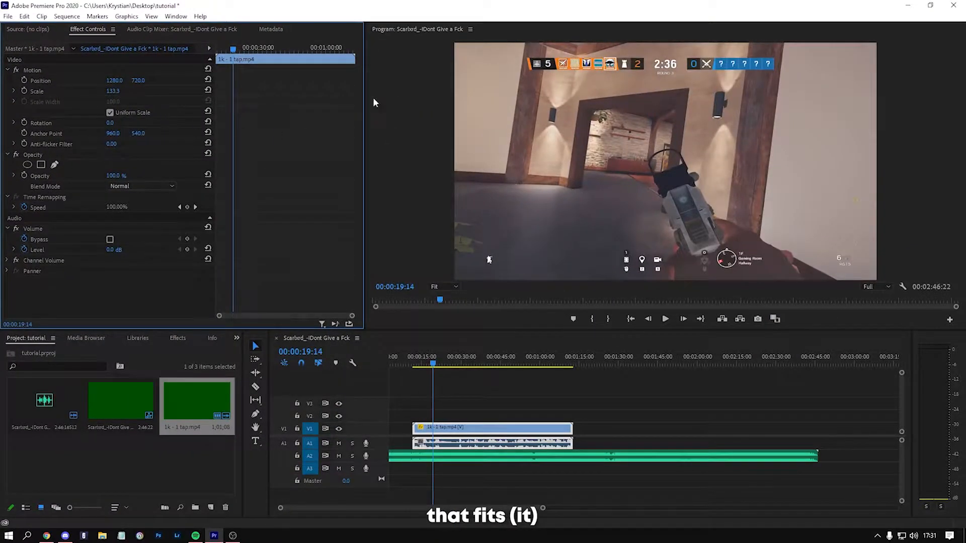
# Step: Unlink the audio of the 1k - 1 tap.mp4 clip from its video and delete the audio part
pyautogui.click(421, 363)
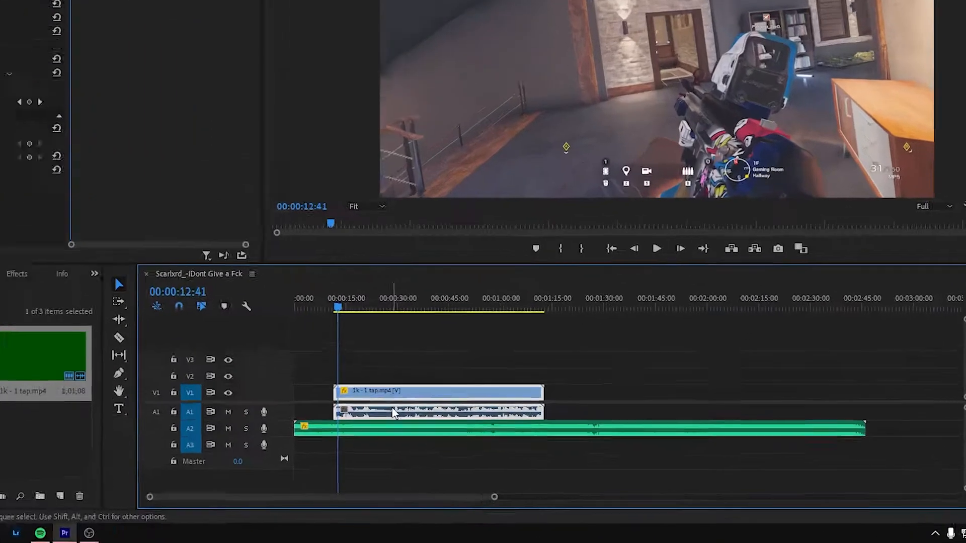
pyautogui.hotkey('ctrl', 'l')
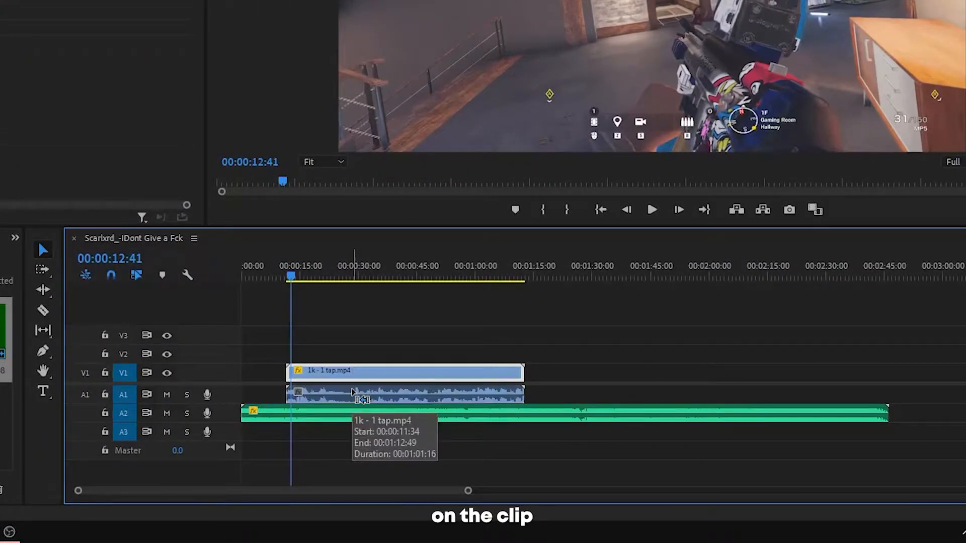
pyautogui.moveTo(374, 391); pyautogui.dragTo(434, 395)
pyautogui.click(354, 276)
pyautogui.click(357, 370)
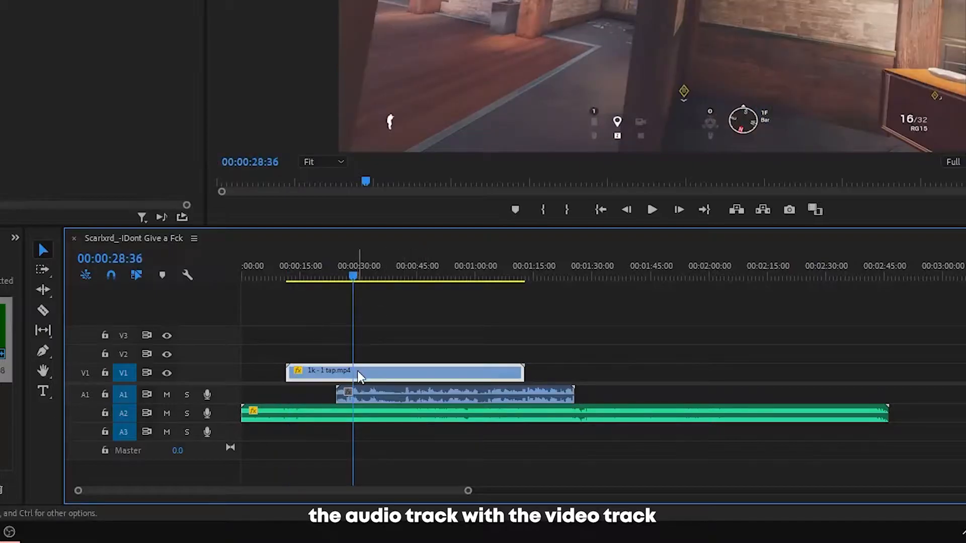
pyautogui.click(413, 391)
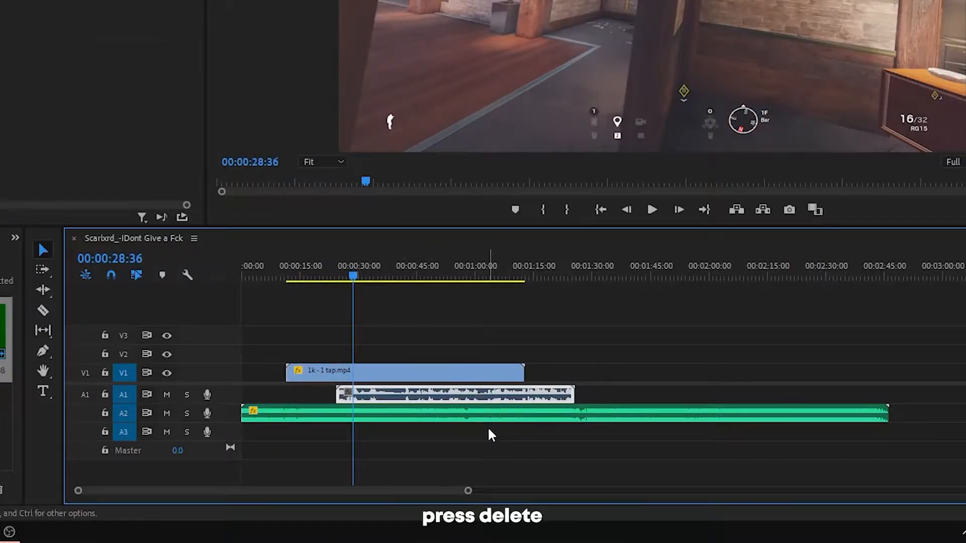
pyautogui.press('Delete')
# Step: Play the song to find the beat for the kill and add a sequence marker at 00:00:51:47 with no clip selected
pyautogui.press('space')
pyautogui.moveTo(352, 272); pyautogui.dragTo(364, 269)
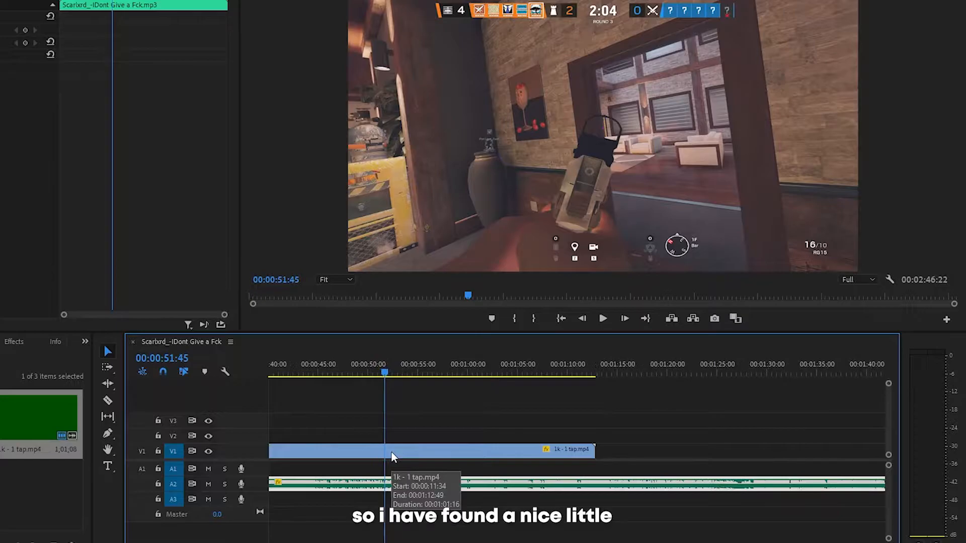
pyautogui.press('=')
pyautogui.press('=')
pyautogui.press('=')
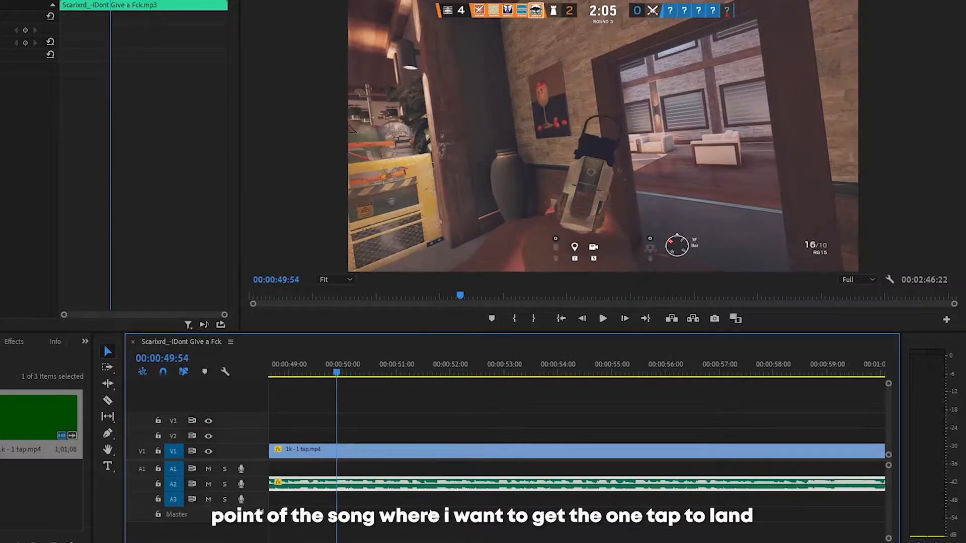
pyautogui.press('space')
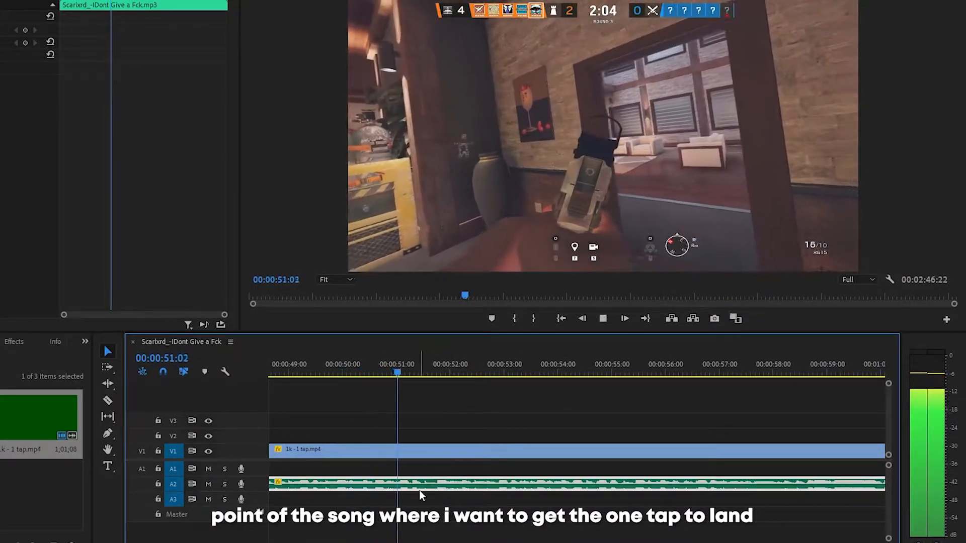
pyautogui.click(436, 373)
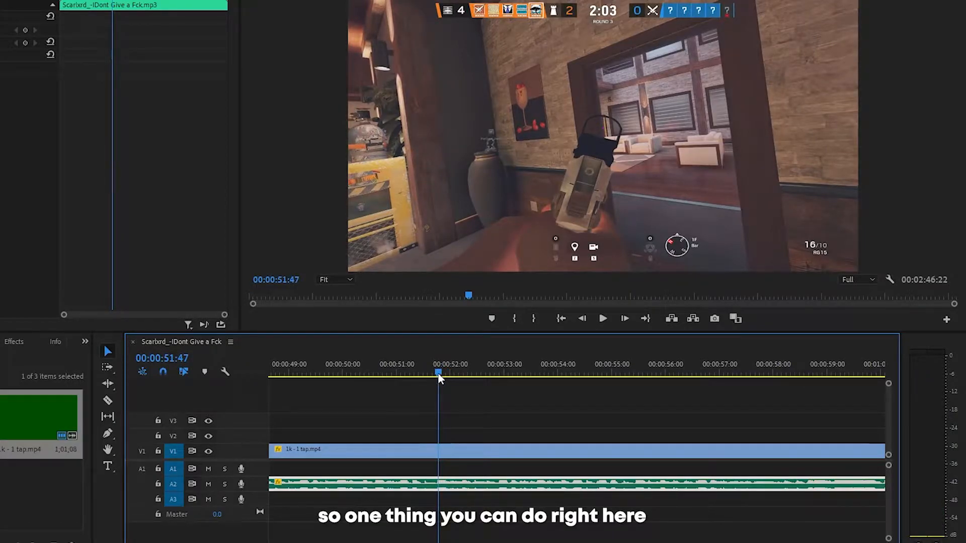
pyautogui.click(440, 383)
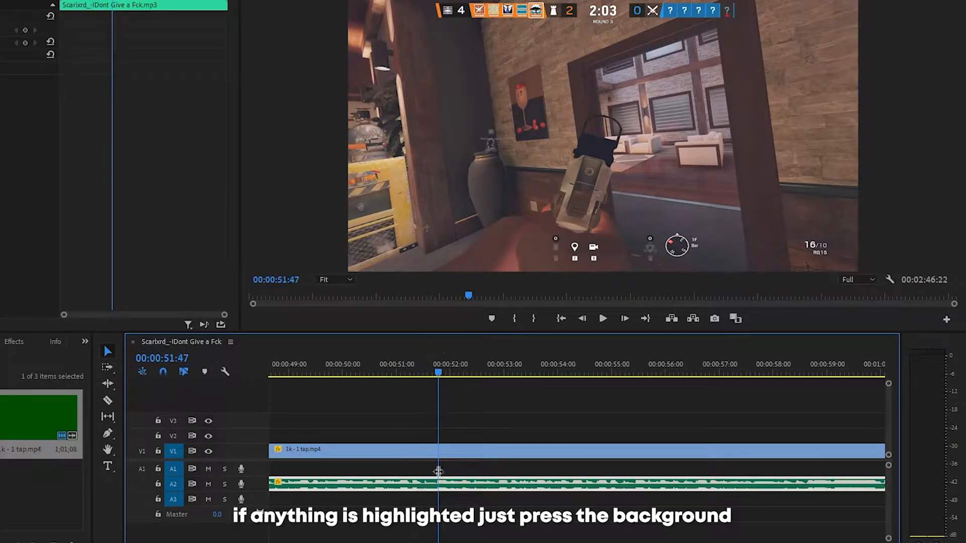
pyautogui.click(483, 413)
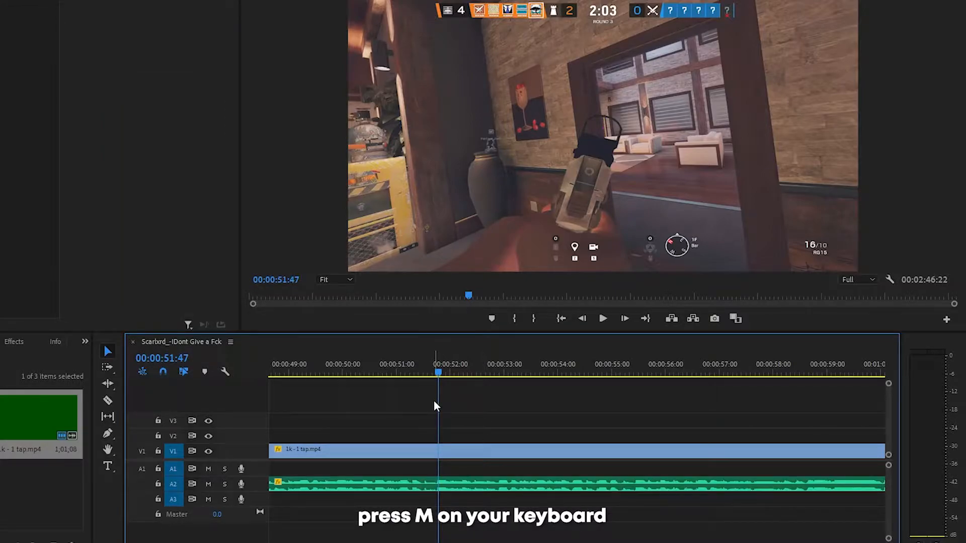
pyautogui.press('m')
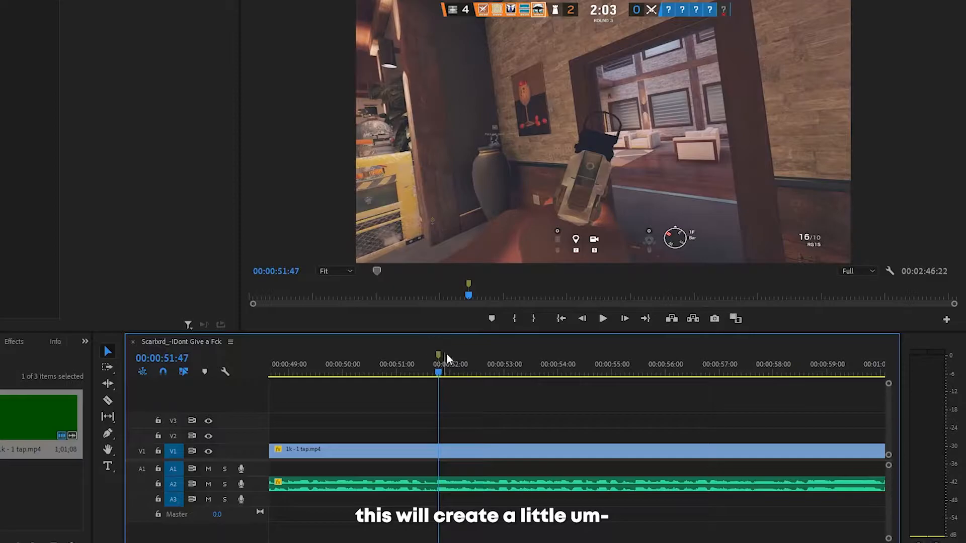
# Step: Find the frame of the kill at 00:01:00:05 and add a marker there on the 1k - 1 tap.mp4 video clip
pyautogui.click(467, 372)
pyautogui.moveTo(467, 372); pyautogui.dragTo(699, 371)
pyautogui.press('-')
pyautogui.moveTo(525, 374); pyautogui.dragTo(658, 373)
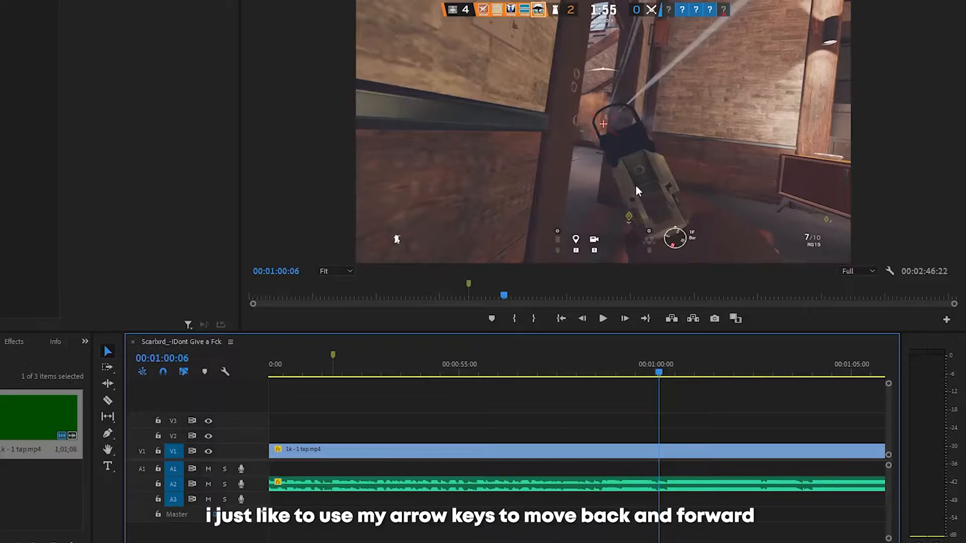
pyautogui.press('Left')
pyautogui.press('Left')
pyautogui.press('Right')
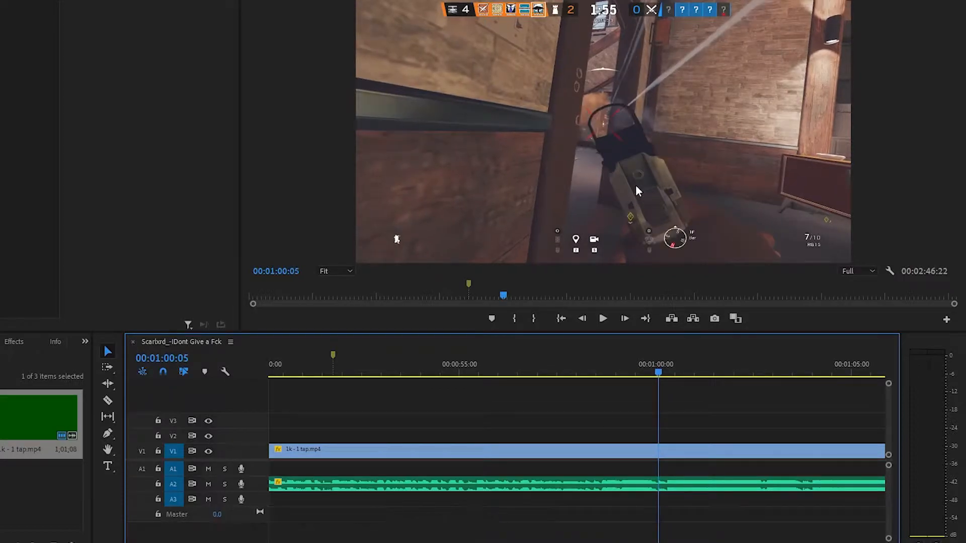
pyautogui.click(670, 451)
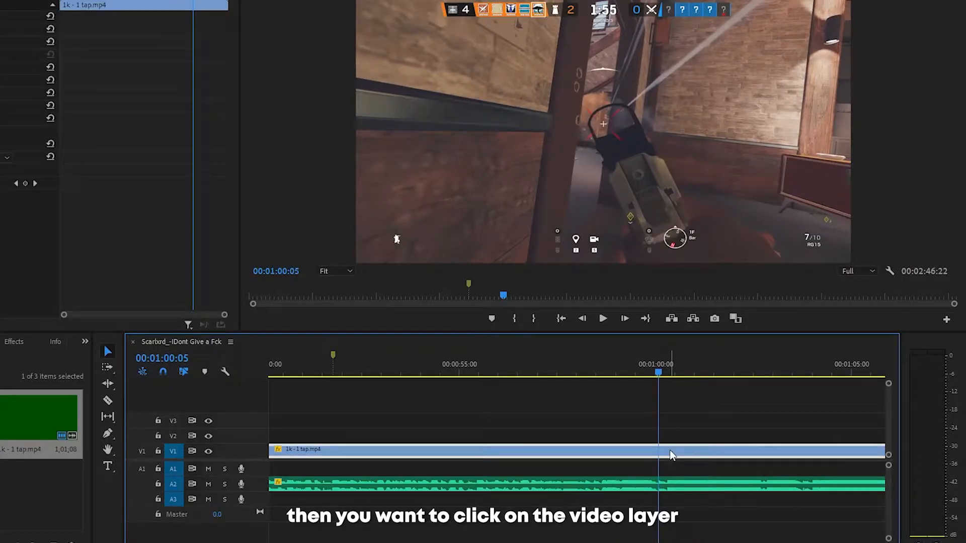
pyautogui.press('m')
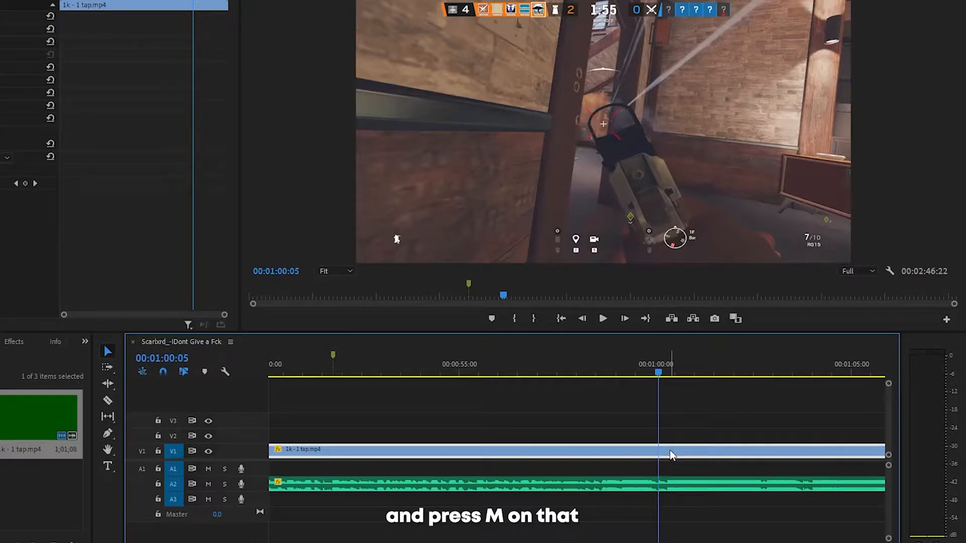
# Step: Move the video clip so its marker lines up with the sequence marker, and play back the synced section
pyautogui.moveTo(669, 451)
pyautogui.mouseDown()
pyautogui.moveTo(496, 452)
pyautogui.moveTo(614, 463)
pyautogui.moveTo(589, 454)
pyautogui.mouseUp()
pyautogui.click(554, 372)
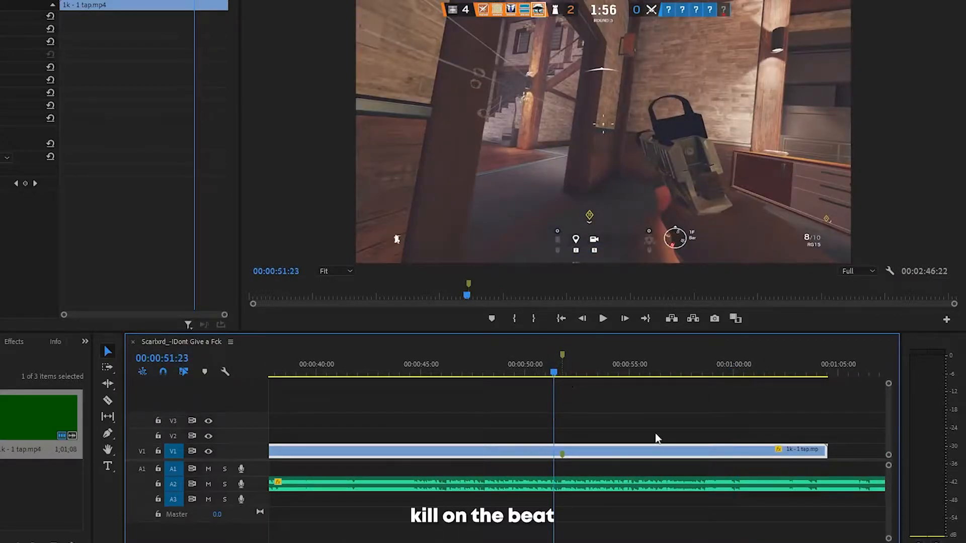
pyautogui.press('space')
pyautogui.press('space')
pyautogui.scroll(-4, 570, 397)
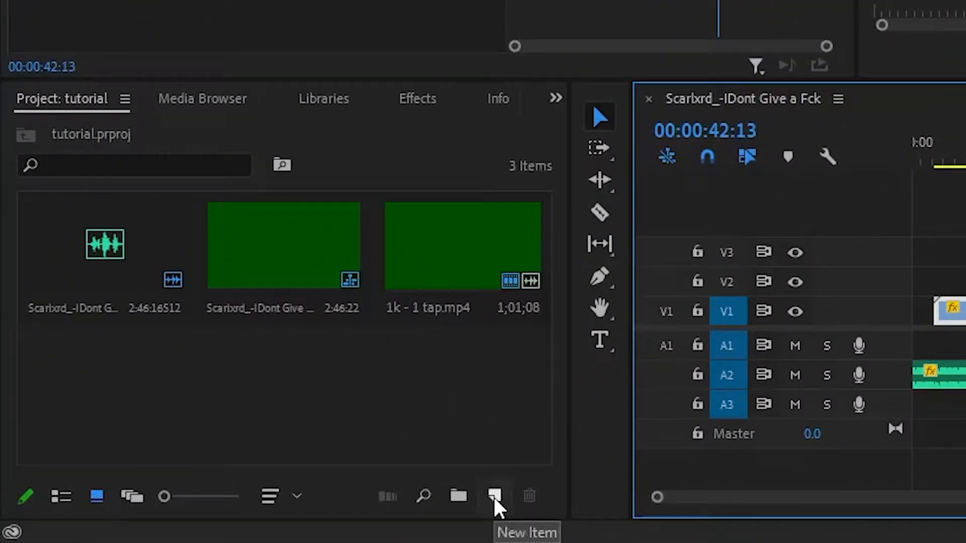
# Step: Create a 2560 by 1440 adjustment layer at 60 fps with square pixels
pyautogui.click(211, 507)
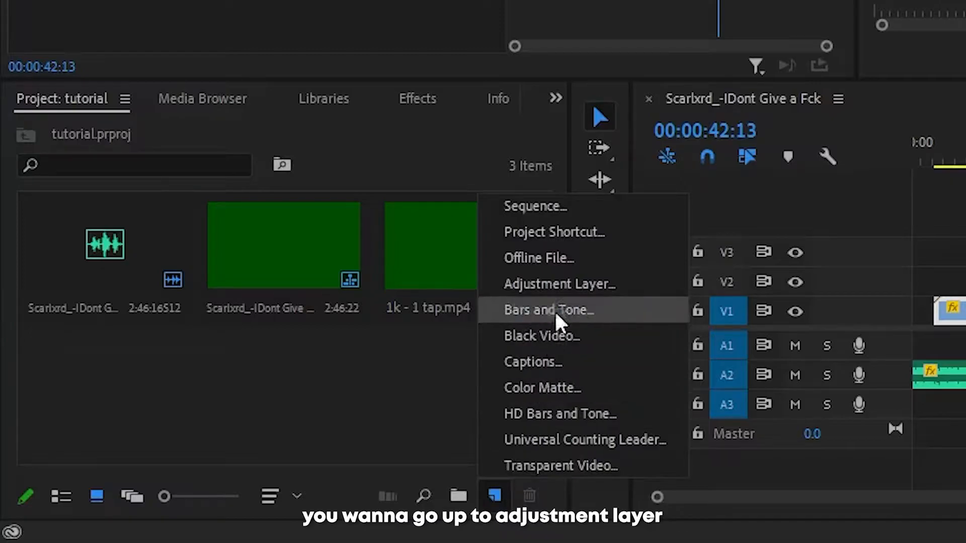
pyautogui.click(574, 283)
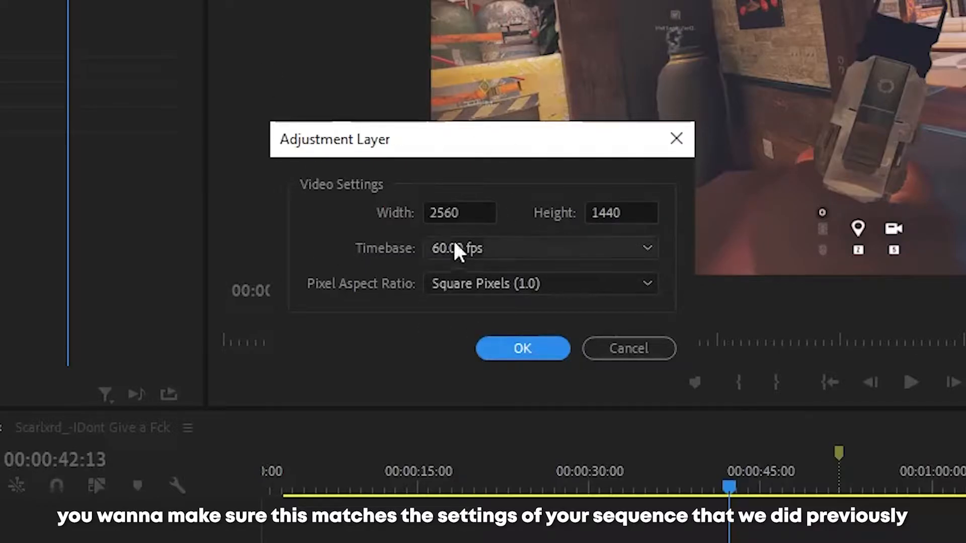
pyautogui.click(531, 357)
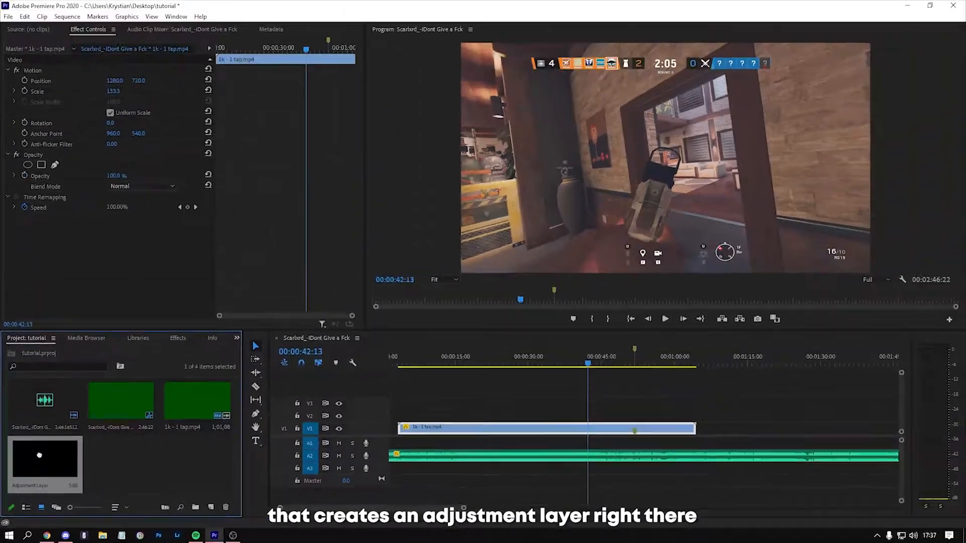
# Step: Place the adjustment layer on track V2 so it starts at the sequence marker, and bring the playhead to 00:00:51:47
pyautogui.moveTo(89, 397); pyautogui.dragTo(642, 421)
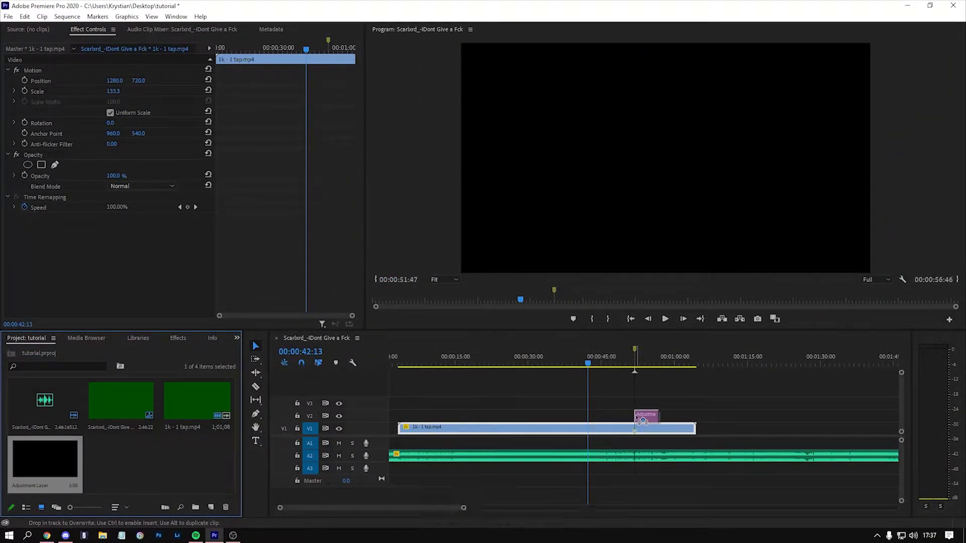
pyautogui.moveTo(642, 421); pyautogui.dragTo(641, 420)
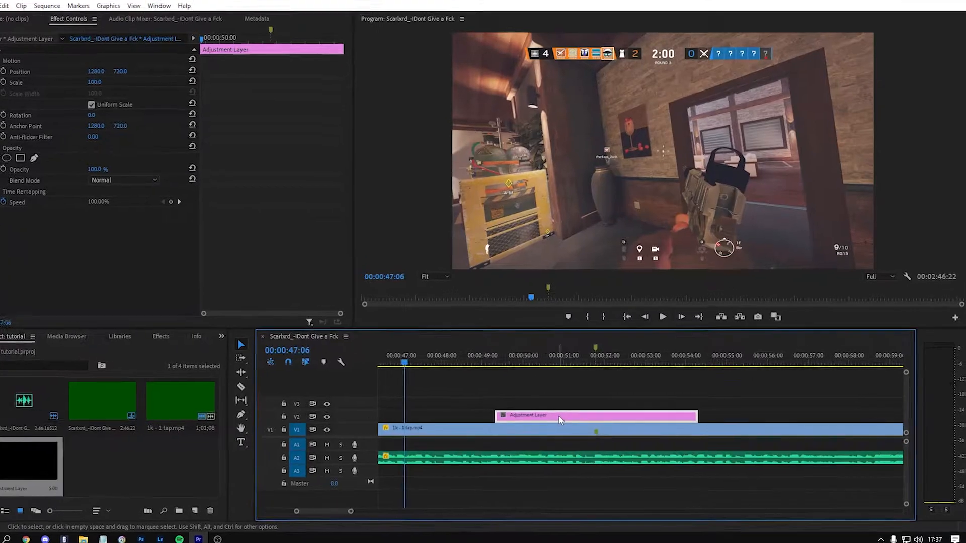
pyautogui.moveTo(563, 417); pyautogui.dragTo(623, 417)
pyautogui.moveTo(509, 405); pyautogui.dragTo(561, 401)
pyautogui.moveTo(467, 326); pyautogui.dragTo(475, 324)
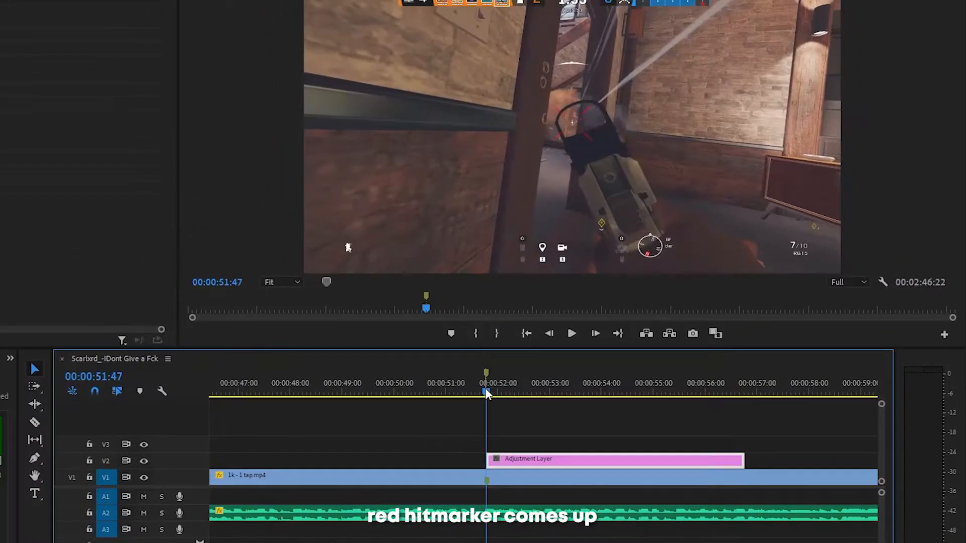
# Step: Shorten the adjustment layer on V2 to 10 frames, trimming its end and keeping its start at the marker
pyautogui.scroll(3, 591, 457)
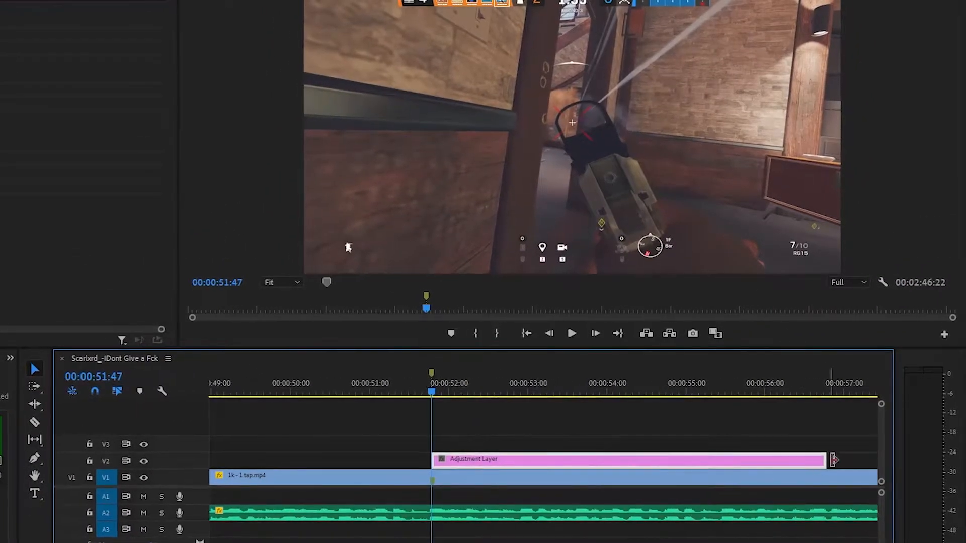
pyautogui.moveTo(829, 458); pyautogui.dragTo(499, 459)
pyautogui.scroll(3, 500, 459)
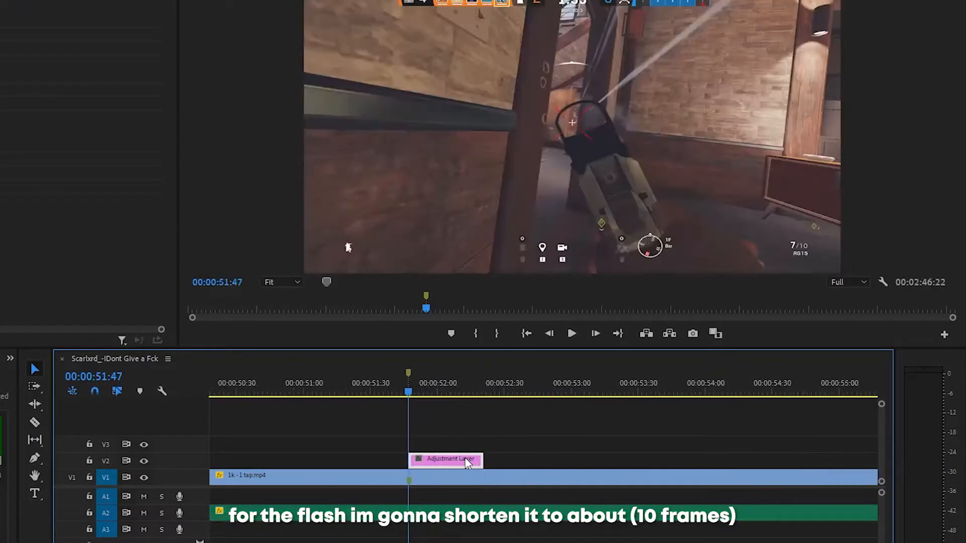
pyautogui.scroll(4, 380, 420)
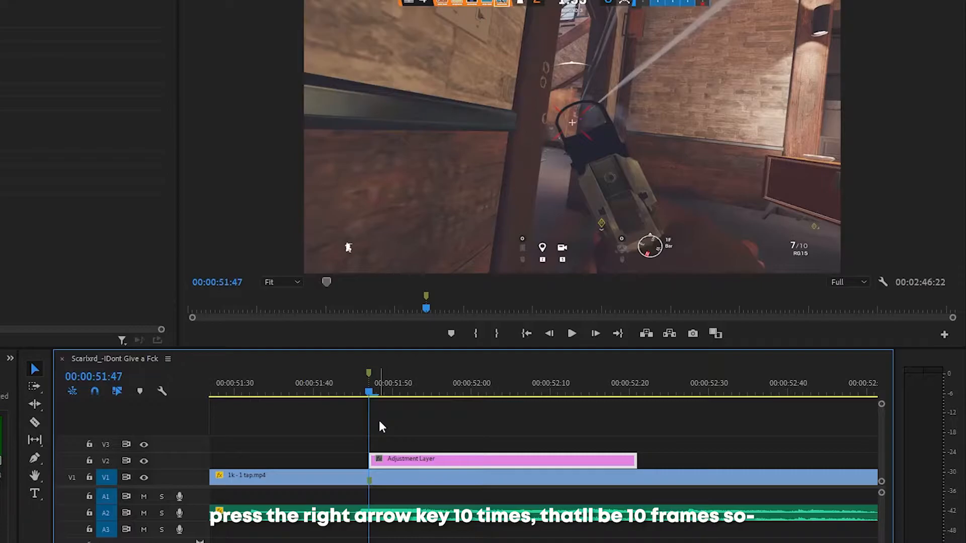
pyautogui.press('Right')
pyautogui.press('Right')
pyautogui.press('Right')
pyautogui.press('Right')
pyautogui.press('Right')
pyautogui.press('Right')
pyautogui.press('Right')
pyautogui.press('Right')
pyautogui.press('Right')
pyautogui.press('Right')
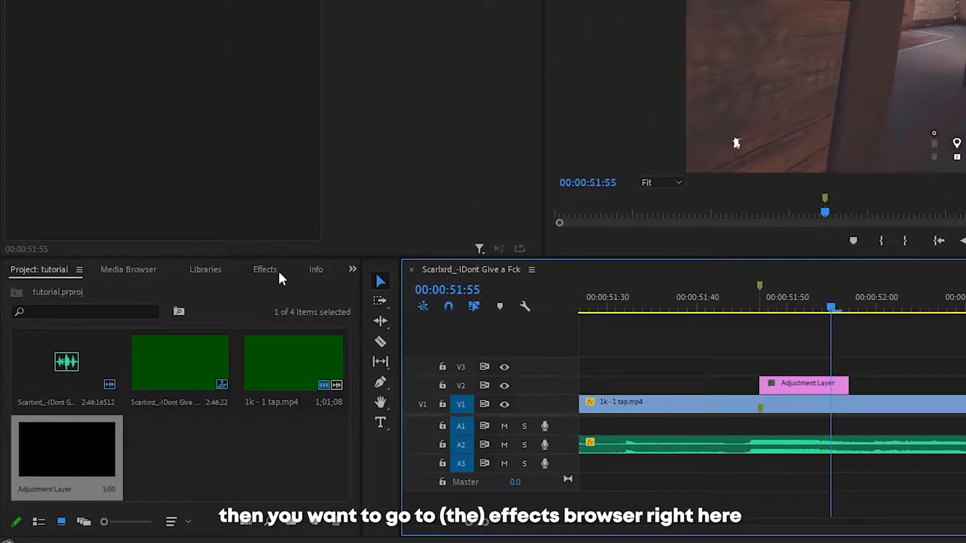
# Step: Find the Brightness & Contrast effect and apply it to the adjustment layer on V2
pyautogui.click(266, 272)
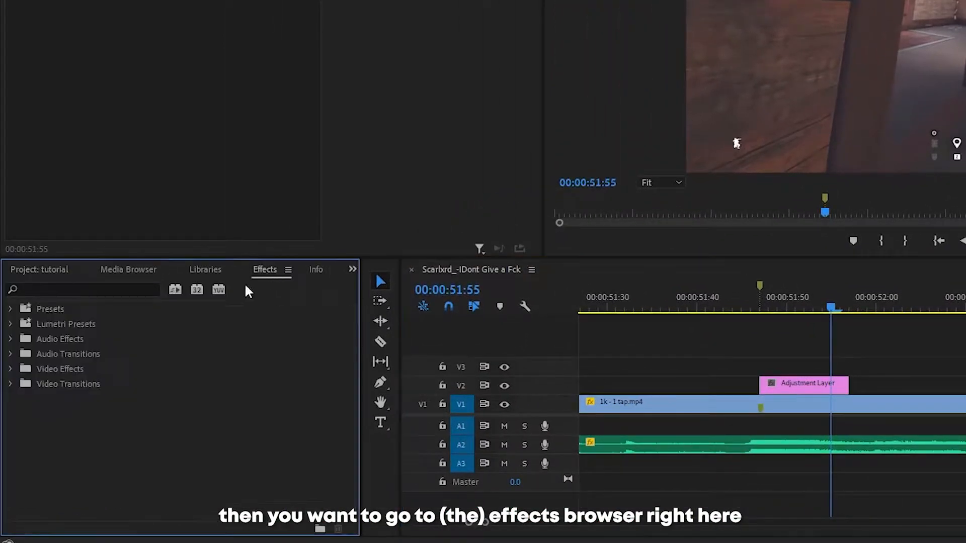
pyautogui.click(85, 285)
pyautogui.write('brightness')
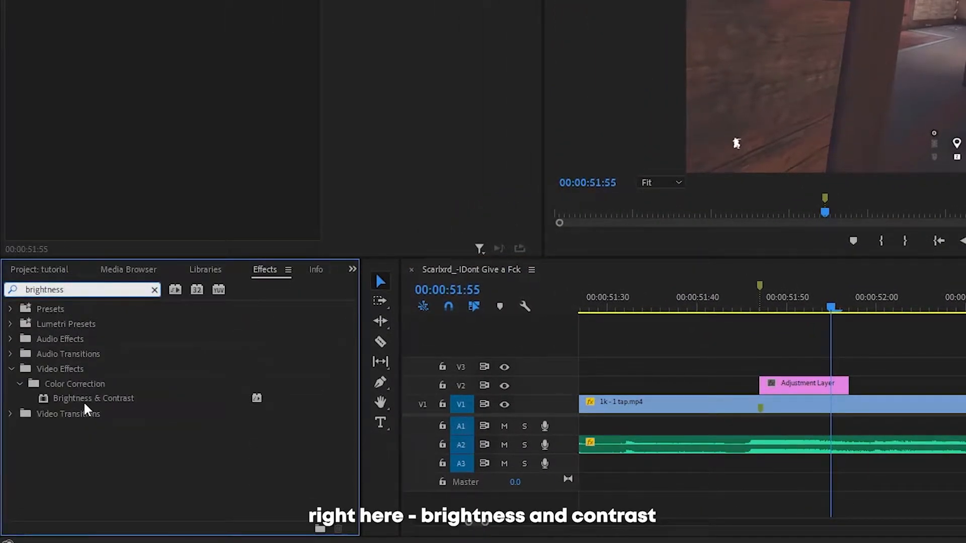
pyautogui.moveTo(87, 400); pyautogui.dragTo(726, 396)
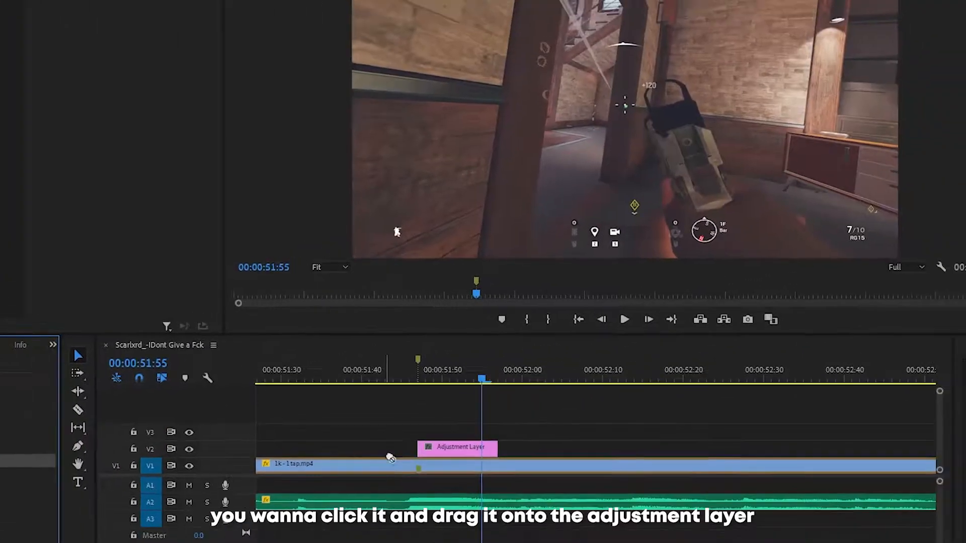
pyautogui.moveTo(391, 458); pyautogui.dragTo(425, 449)
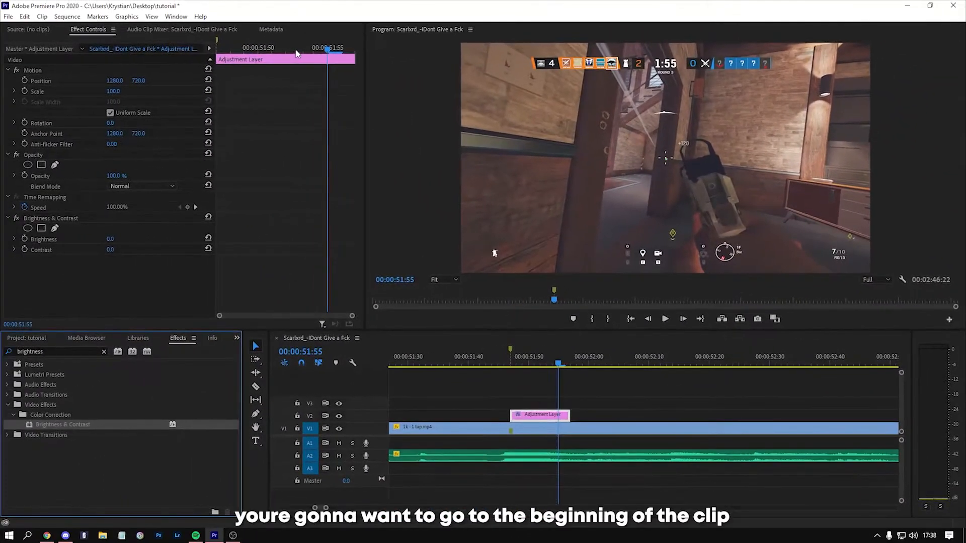
# Step: Animate the adjustment layer's Brightness with keyframes from 35 at its start, 00:00:51:47, to the default 0 at its end
pyautogui.moveTo(300, 51); pyautogui.dragTo(211, 45)
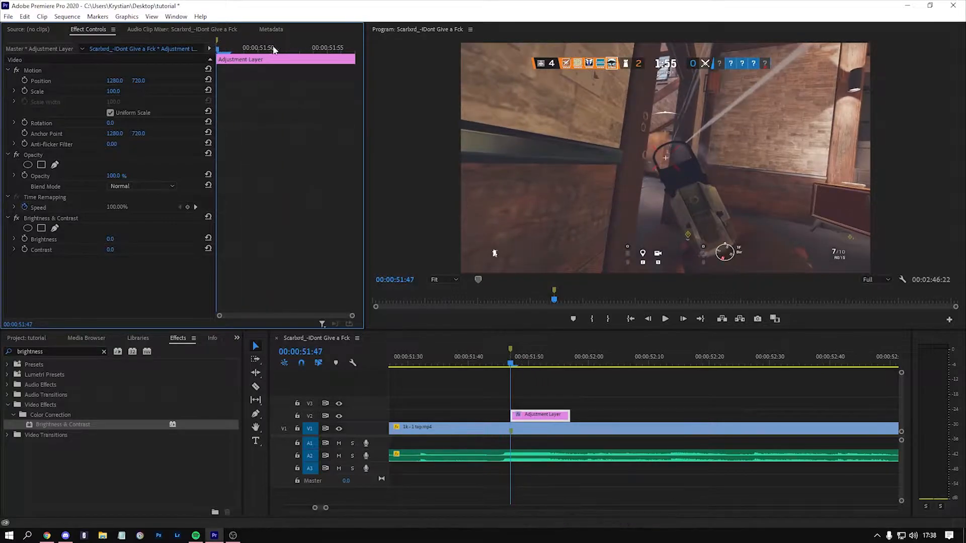
pyautogui.moveTo(281, 50); pyautogui.dragTo(218, 50)
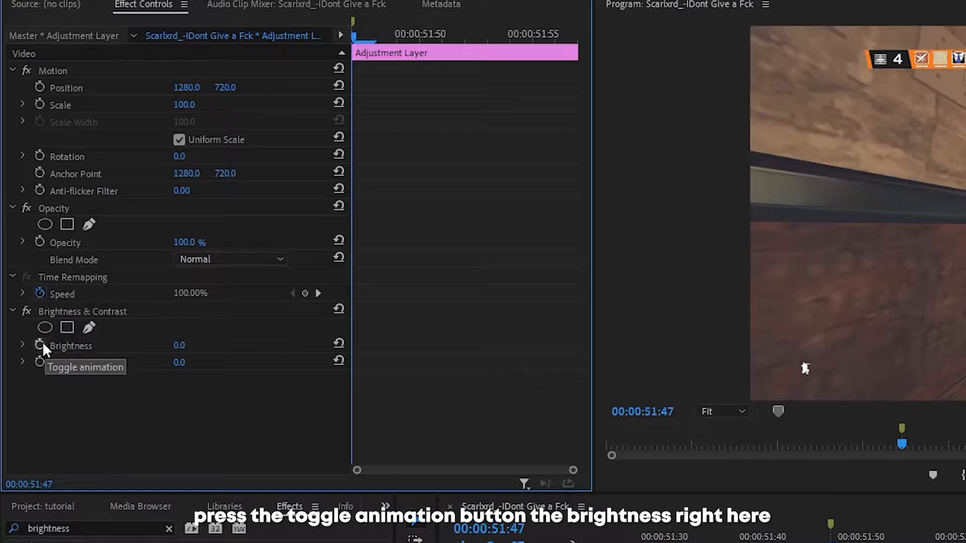
pyautogui.click(40, 342)
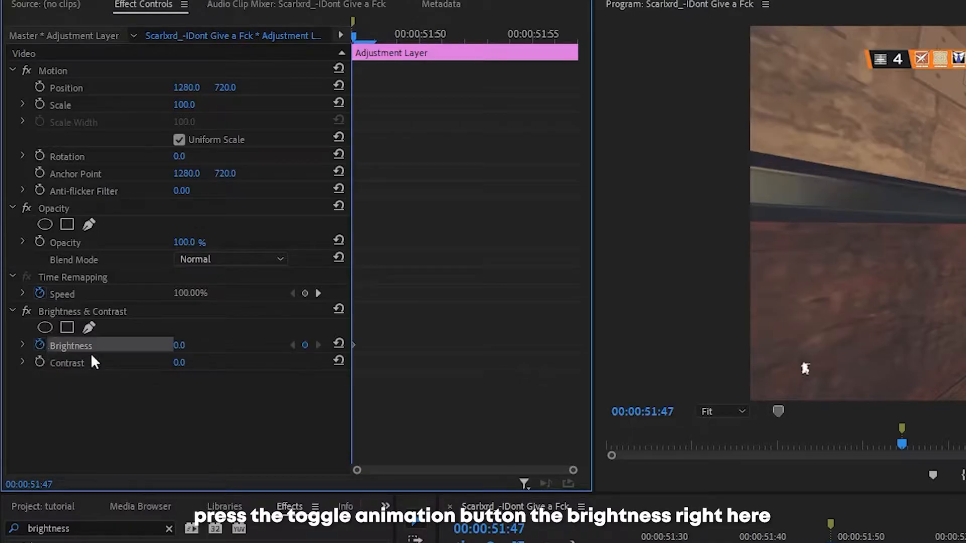
pyautogui.click(182, 347)
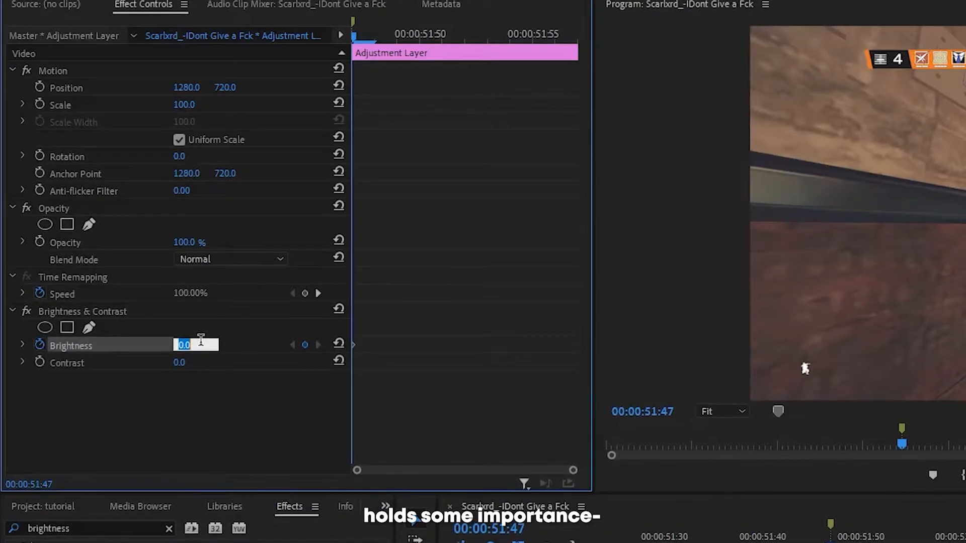
pyautogui.write('3')
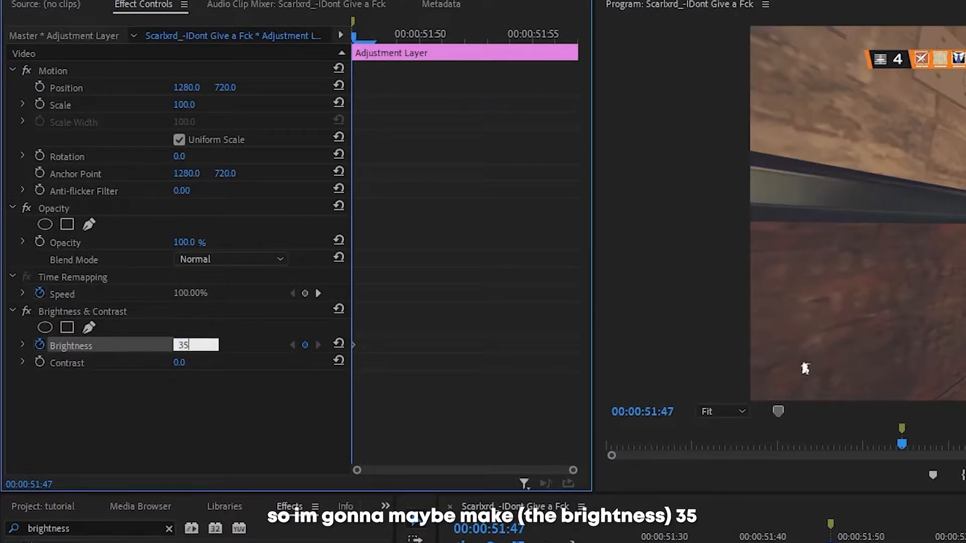
pyautogui.write('5')
pyautogui.press('Return')
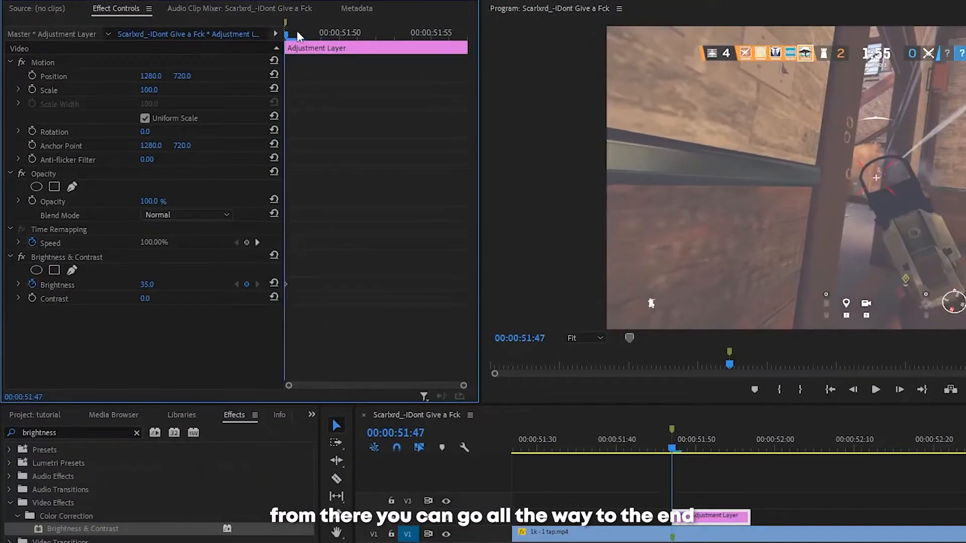
pyautogui.moveTo(297, 31); pyautogui.dragTo(481, 38)
pyautogui.click(274, 283)
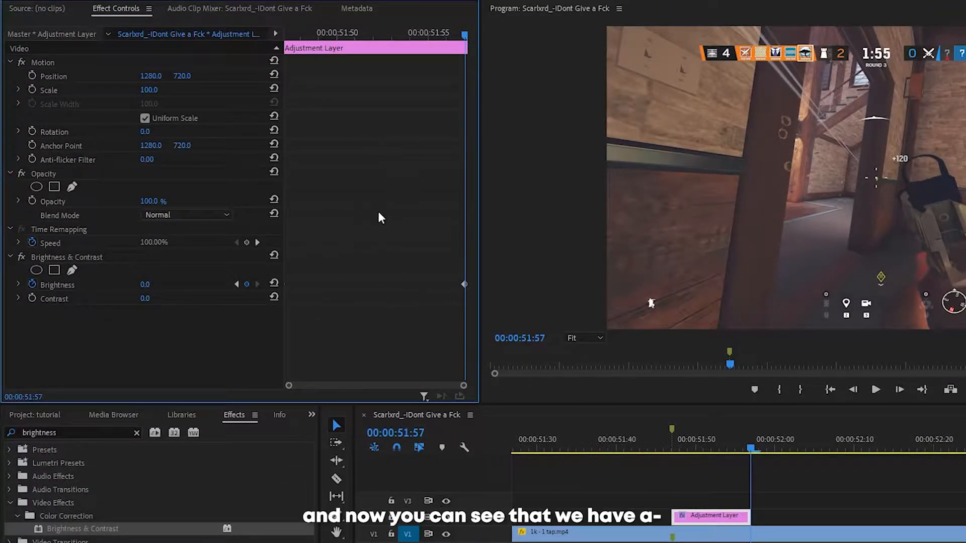
# Step: Play back the section around the sequence marker to review the brightness flash
pyautogui.click(687, 444)
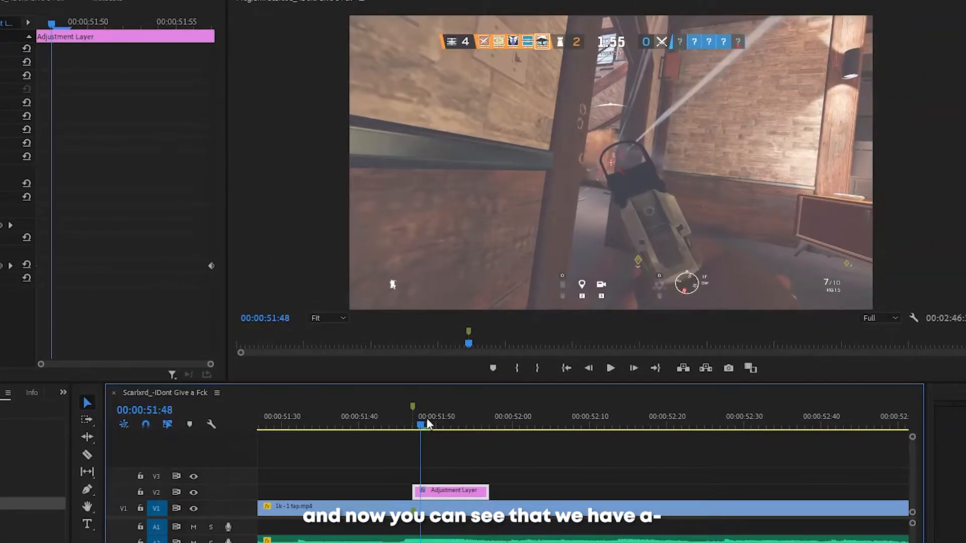
pyautogui.moveTo(427, 420); pyautogui.dragTo(451, 424)
pyautogui.press('-')
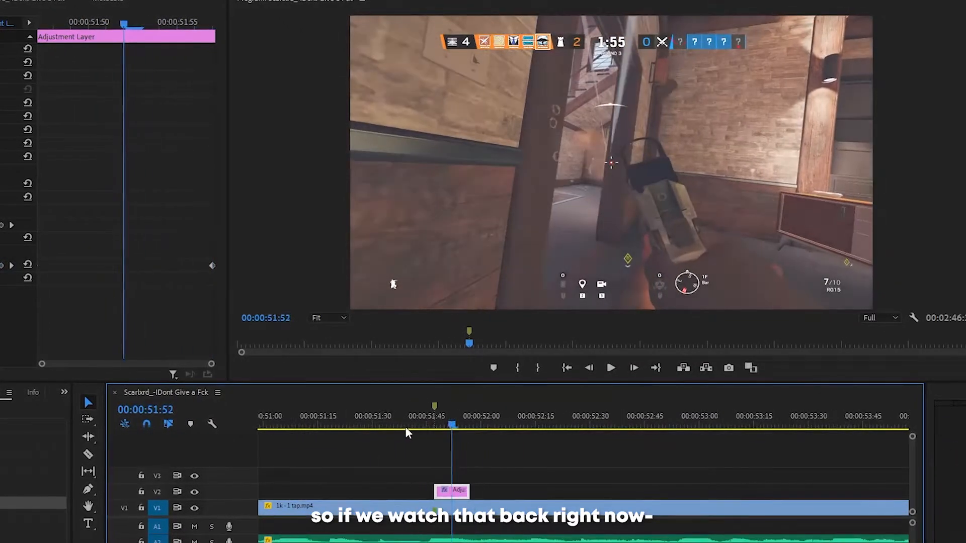
pyautogui.click(387, 424)
pyautogui.press('space')
pyautogui.press('space')
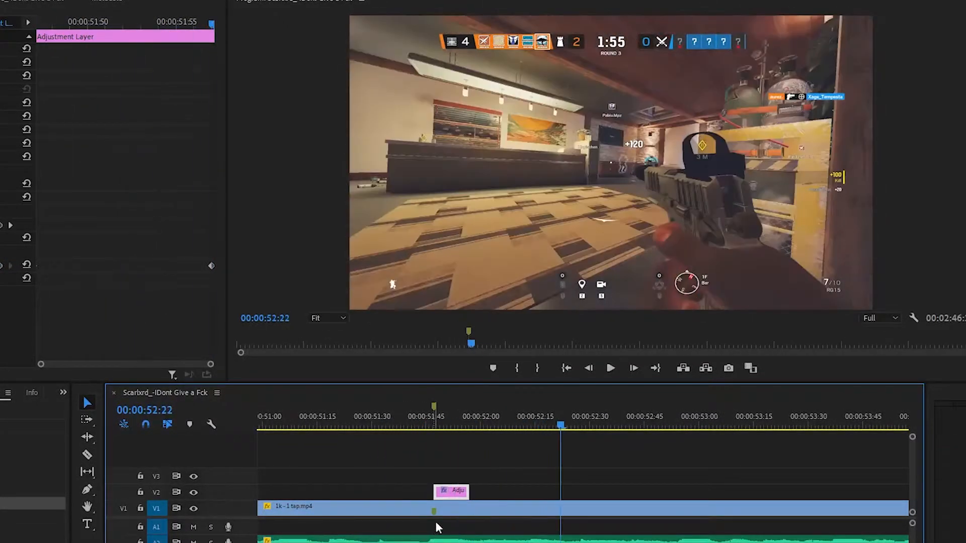
pyautogui.moveTo(423, 425); pyautogui.dragTo(514, 434)
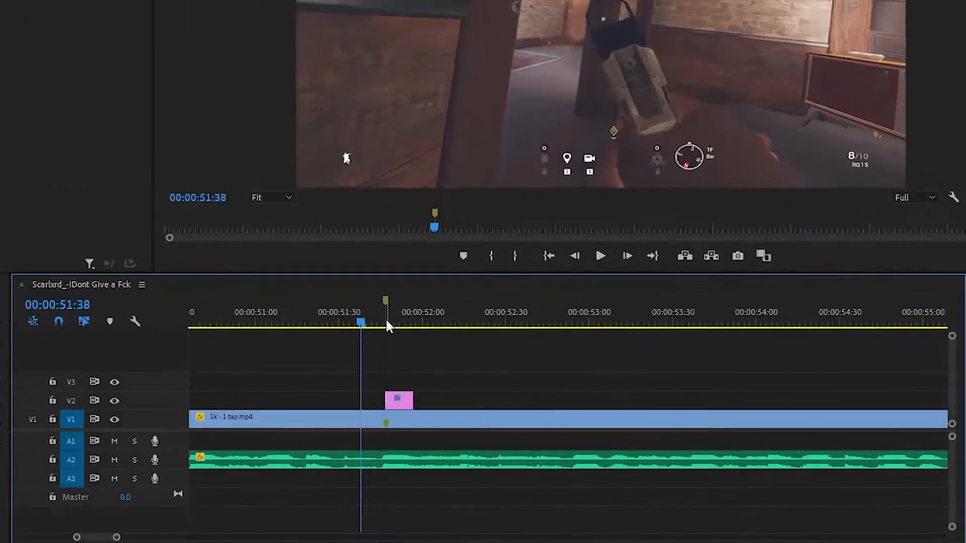
# Step: Put the playhead on the sequence marker and duplicate the gameplay clip from V1 onto track V3
pyautogui.click(521, 363)
pyautogui.scroll(2, 528, 410)
pyautogui.moveTo(581, 428); pyautogui.dragTo(579, 428)
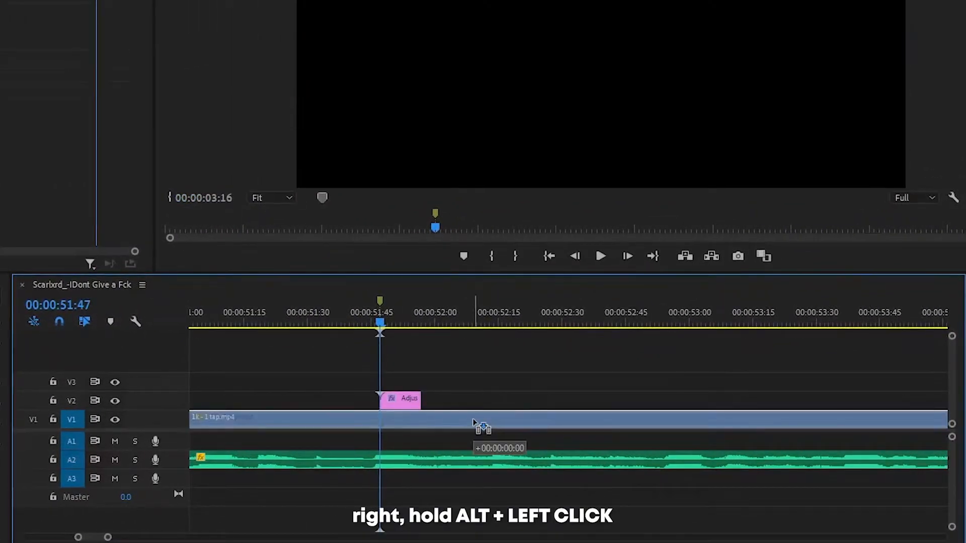
pyautogui.moveTo(473, 422); pyautogui.dragTo(482, 381)
# Step: Cut the V3 copy at 00:00:51:47 and about 00:00:51:55, and delete the pieces before and after that short segment
pyautogui.press('c')
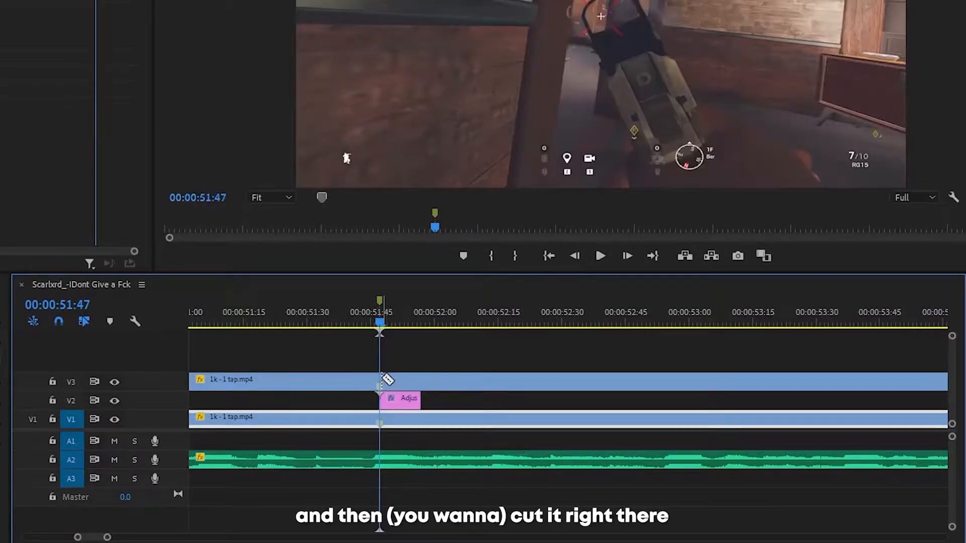
pyautogui.press('=')
pyautogui.press('=')
pyautogui.click(382, 379)
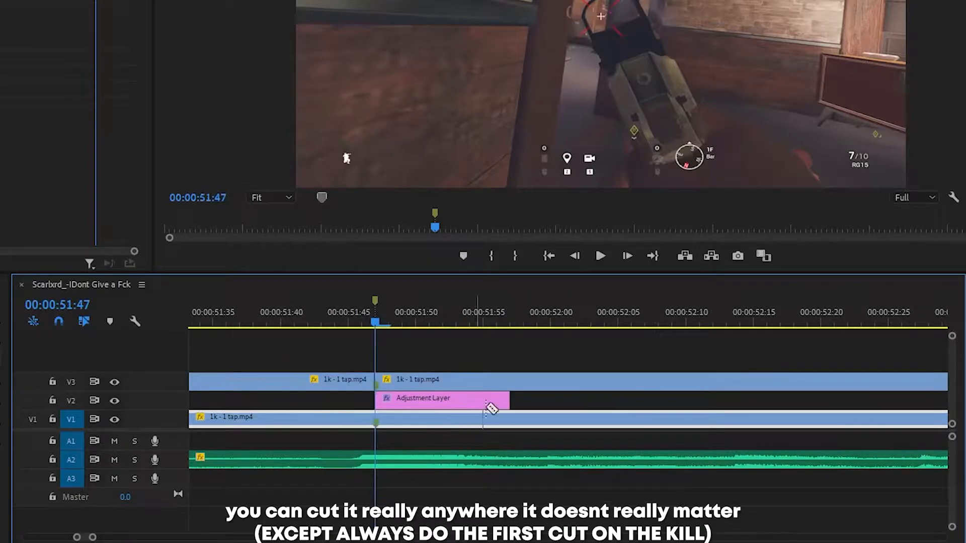
pyautogui.click(520, 382)
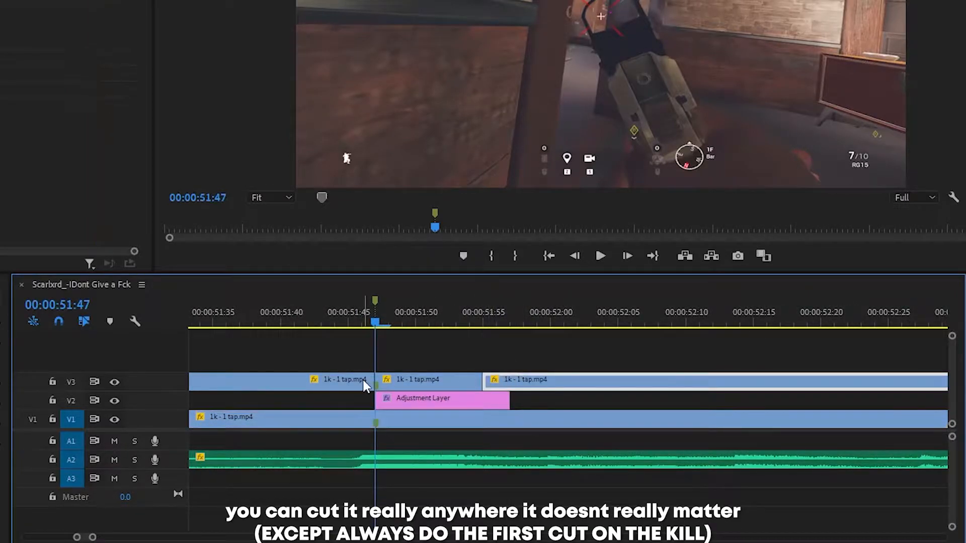
pyautogui.press('Delete')
pyautogui.click(347, 382)
pyautogui.press('Delete')
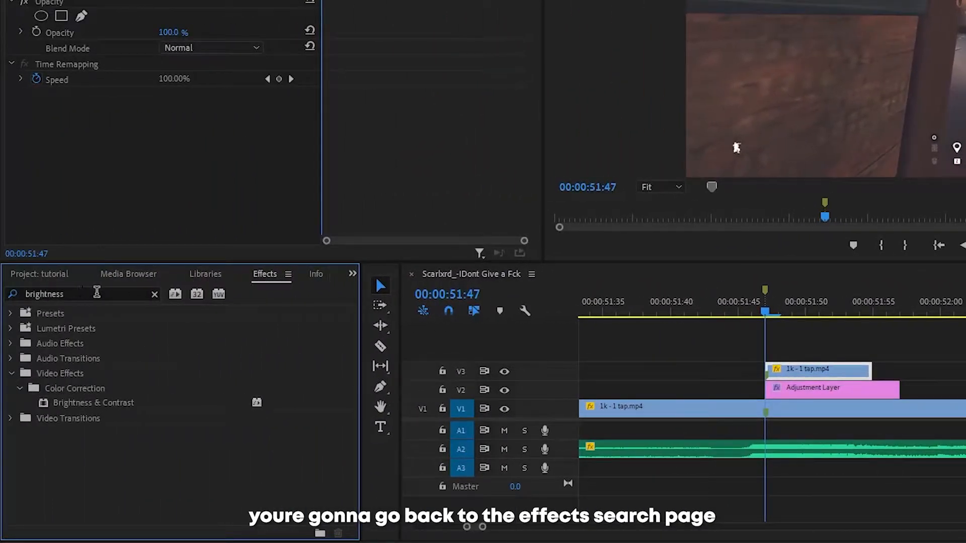
# Step: Find the Transform distort effect and apply it to the short gameplay segment on V3
pyautogui.click(96, 292)
pyautogui.press('BackSpace')
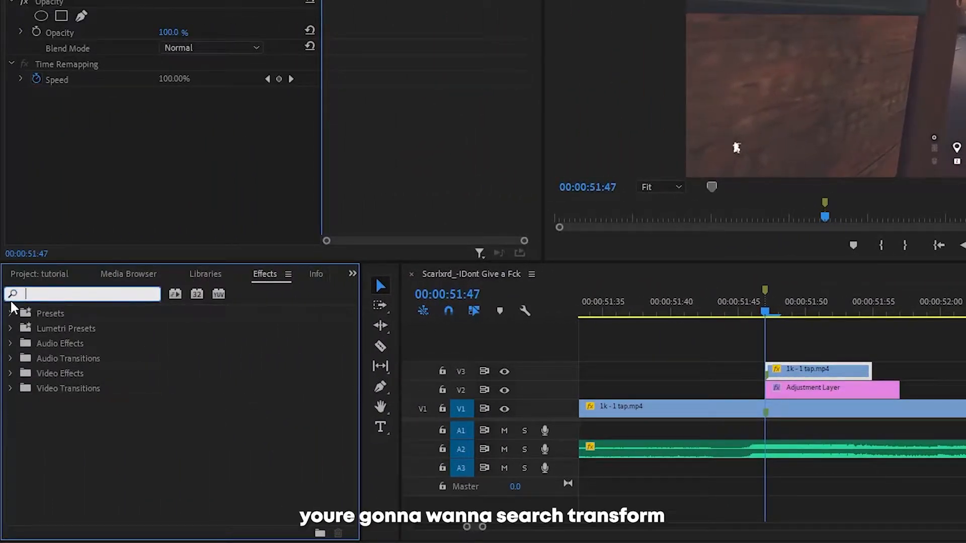
pyautogui.write('transform')
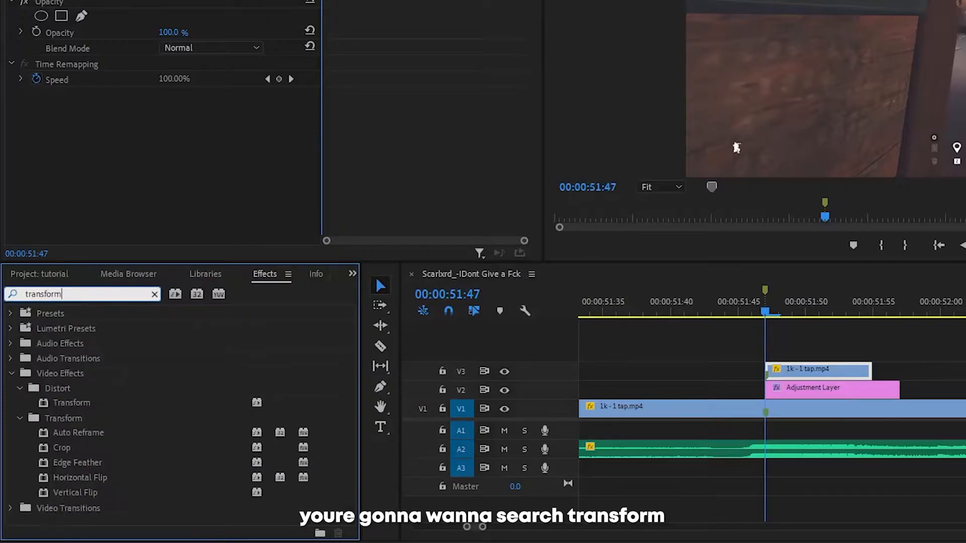
pyautogui.moveTo(65, 403); pyautogui.dragTo(836, 374)
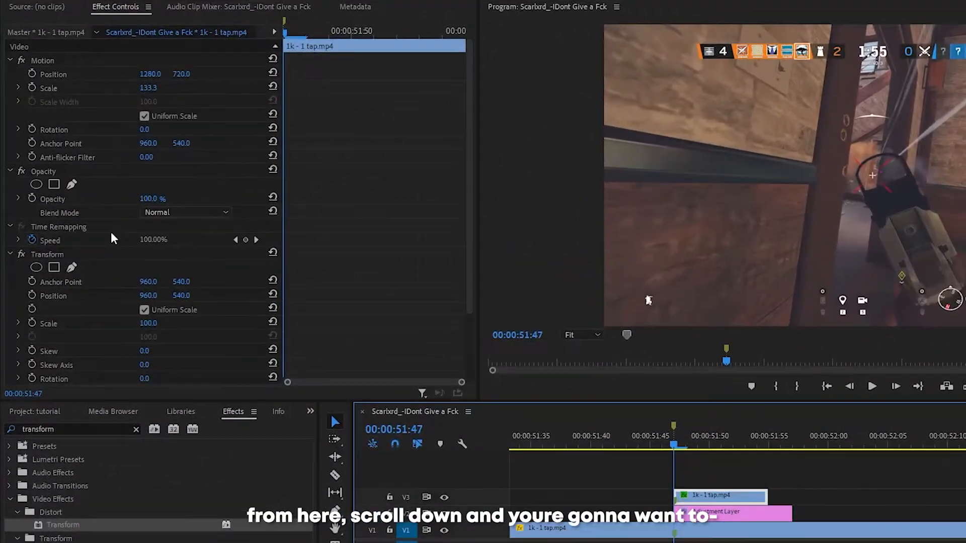
# Step: Start keyframing the Transform Position at 00:00:51:47 and offset it to 998, 488, with the Anchor Point at 946, 540
pyautogui.scroll(-2, 89, 206)
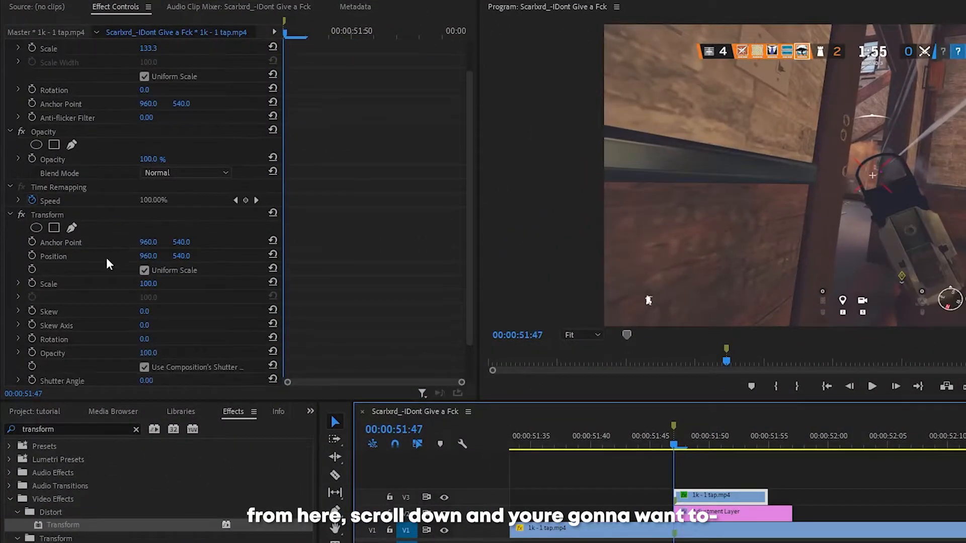
pyautogui.click(32, 256)
pyautogui.moveTo(284, 22)
pyautogui.mouseDown()
pyautogui.moveTo(313, 32)
pyautogui.moveTo(274, 33)
pyautogui.mouseUp()
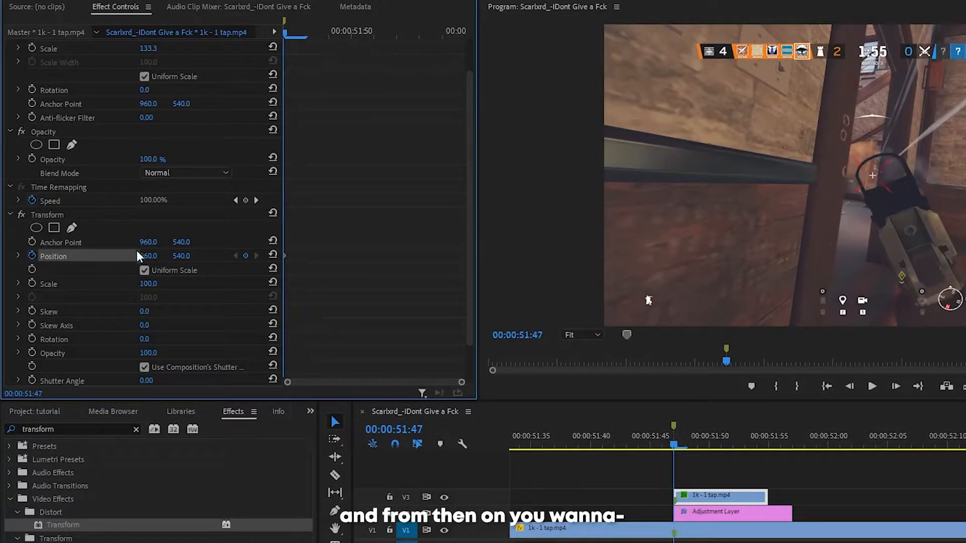
pyautogui.moveTo(144, 258); pyautogui.dragTo(149, 258)
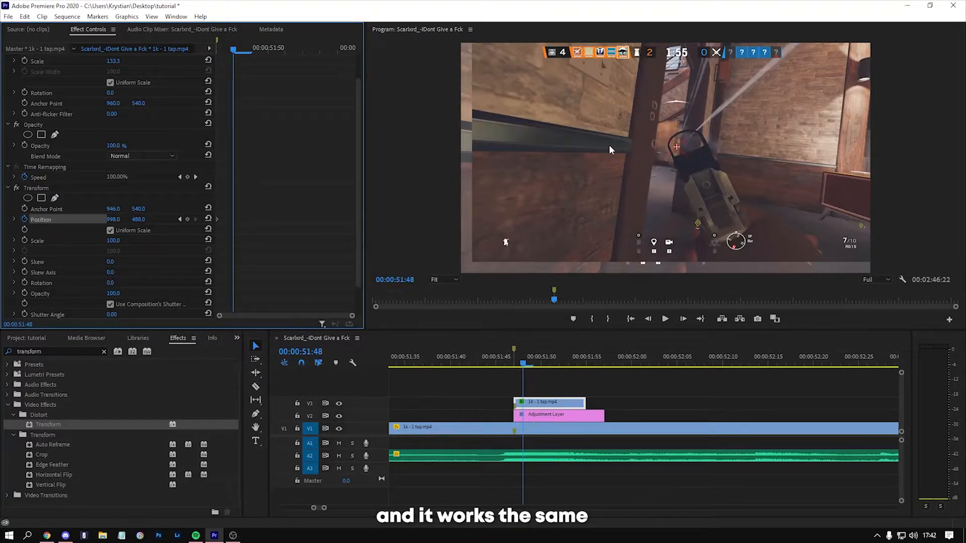
# Step: Stop the Transform effect from using the composition's shutter angle and set its Shutter Angle to 360
pyautogui.scroll(-2, 119, 285)
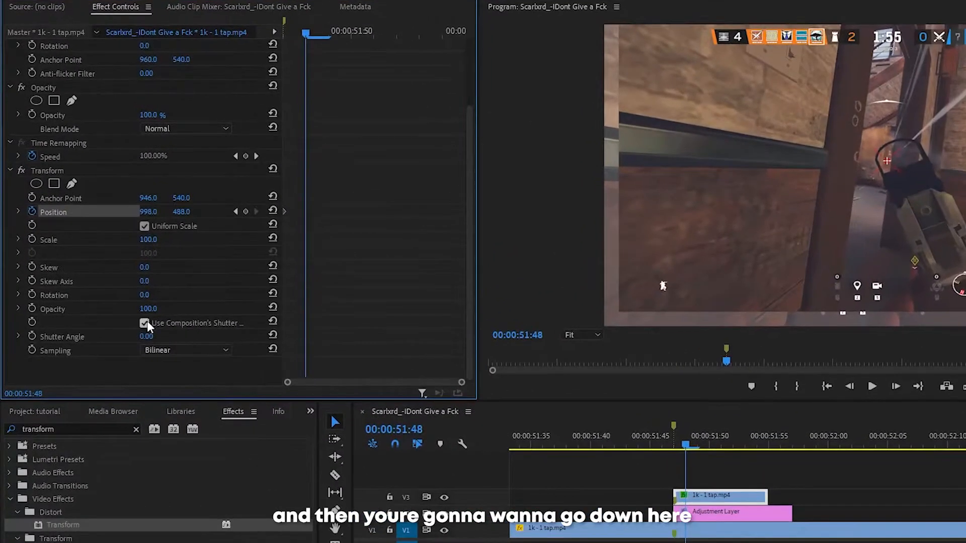
pyautogui.click(145, 322)
pyautogui.click(149, 336)
pyautogui.write('360')
pyautogui.press('Return')
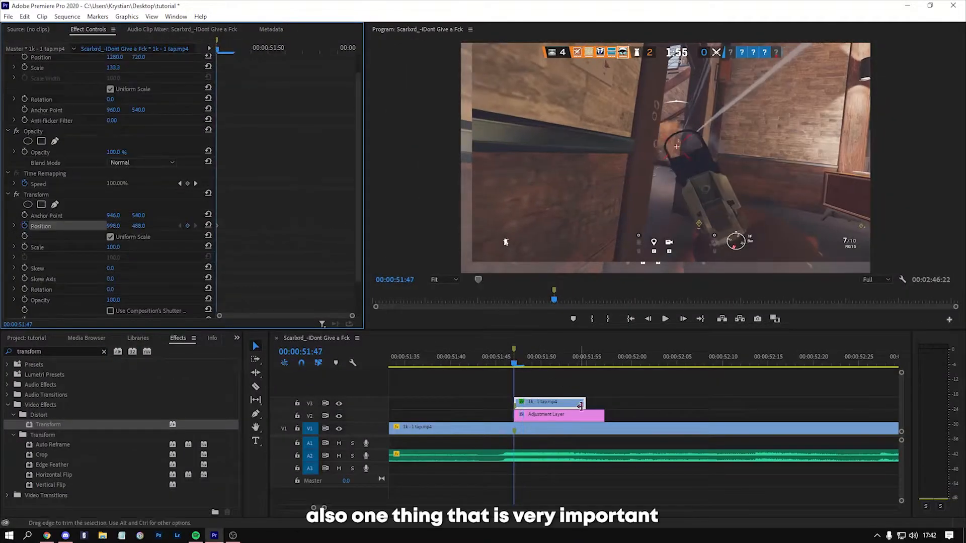
# Step: Place the adjustment layer on V3 above the short gameplay segment on V2, and select that segment
pyautogui.moveTo(550, 417)
pyautogui.mouseDown()
pyautogui.moveTo(549, 392)
pyautogui.moveTo(548, 411)
pyautogui.moveTo(552, 401)
pyautogui.mouseUp()
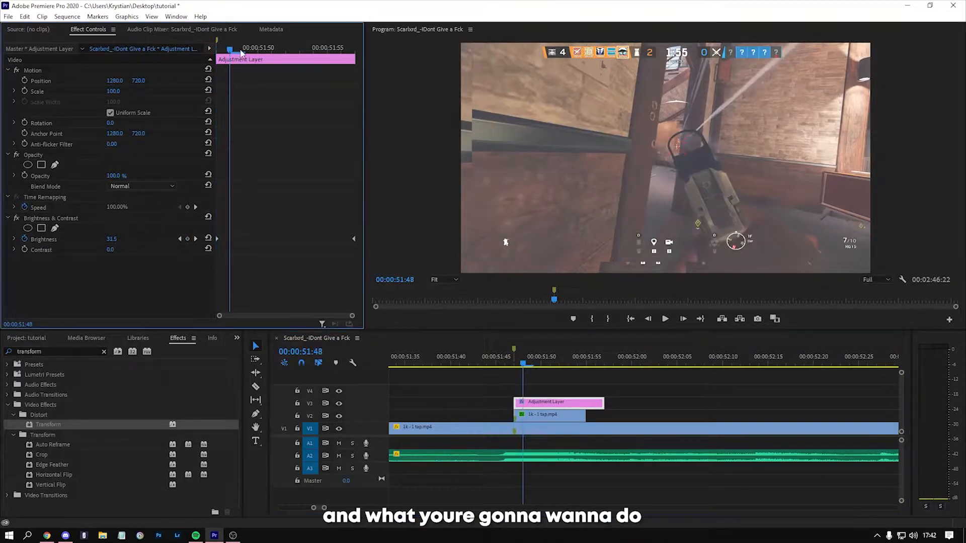
pyautogui.click(568, 415)
pyautogui.scroll(-3, 154, 234)
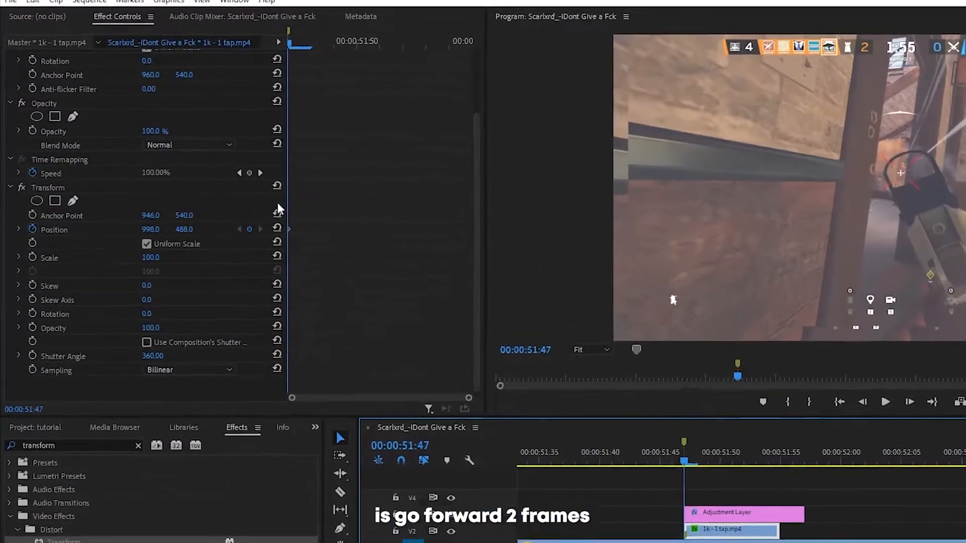
# Step: Add a Transform Position keyframe at 00:00:51:49, resetting the position to its default
pyautogui.press('Right')
pyautogui.press('Right')
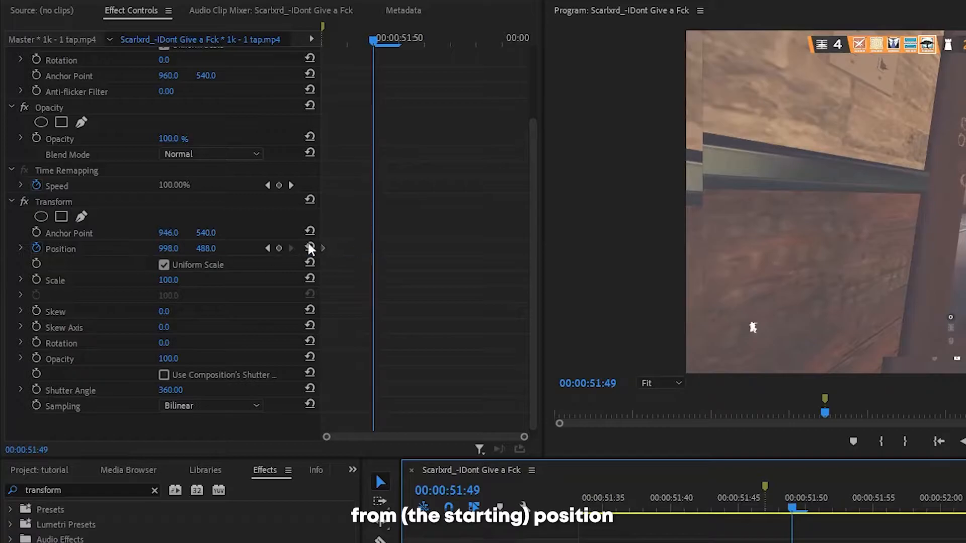
pyautogui.click(310, 249)
# Step: Step frame by frame through the Transform movement to examine its motion blur
pyautogui.press('Left')
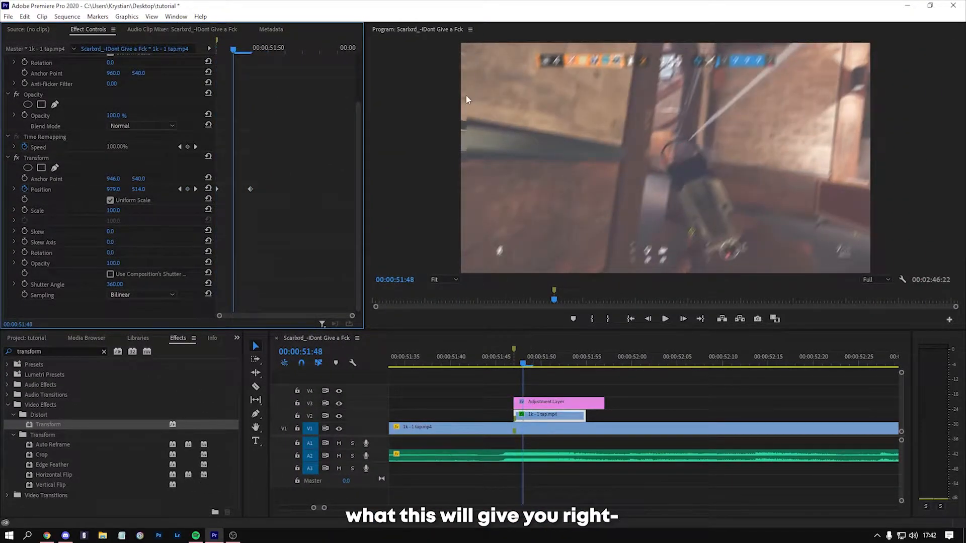
pyautogui.press('Left')
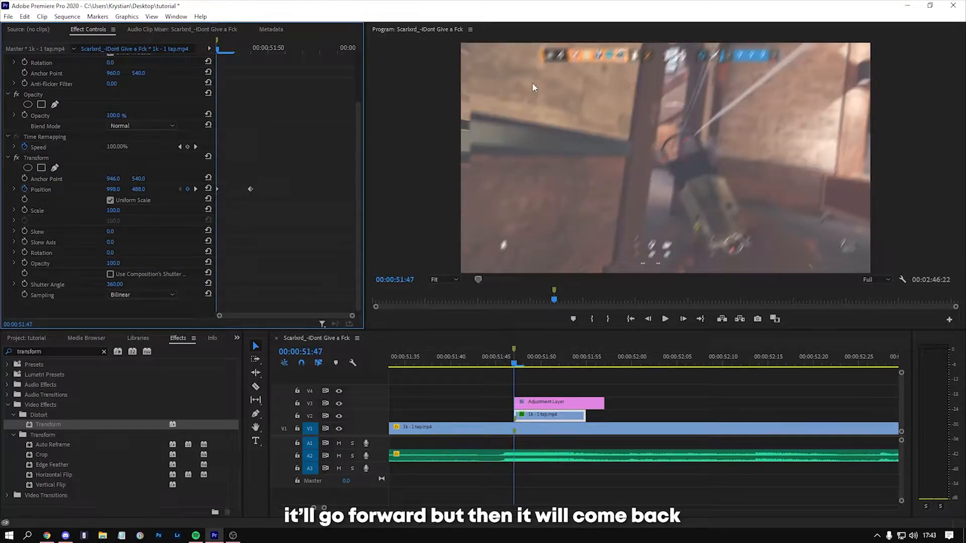
pyautogui.press('Right')
pyautogui.press('Right')
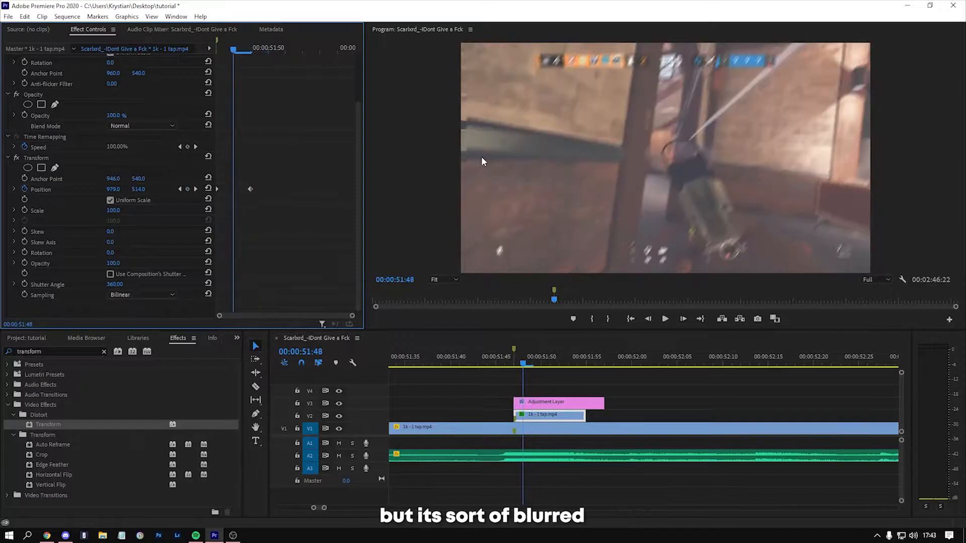
# Step: Play back the combined shake and flash from just before the marker, and bring the playhead to 00:00:51:45
pyautogui.click(506, 369)
pyautogui.press('space')
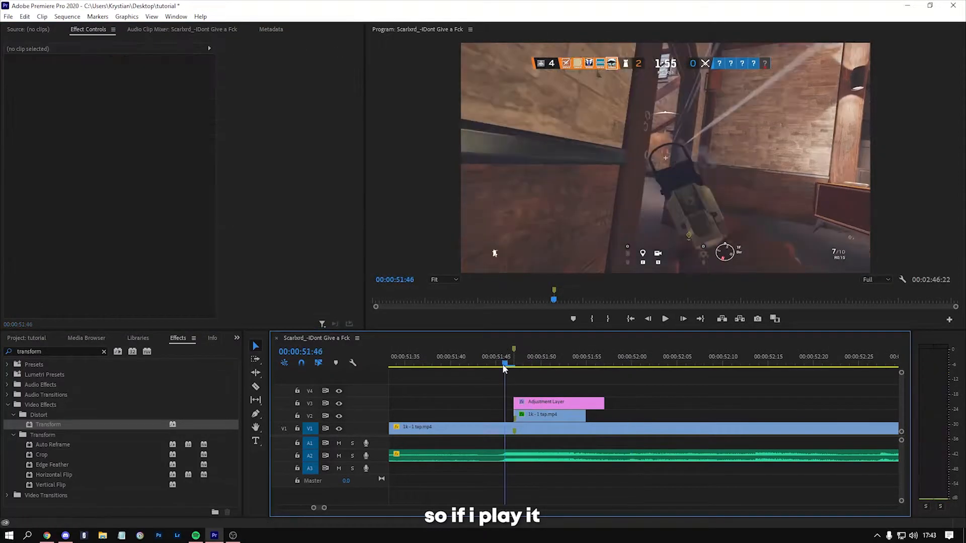
pyautogui.press('space')
pyautogui.click(470, 357)
pyautogui.press('space')
pyautogui.press('space')
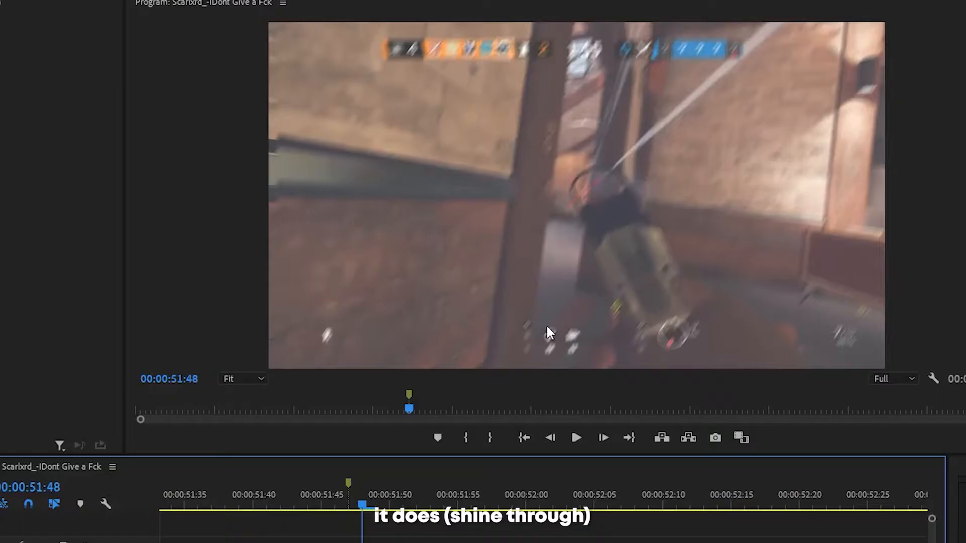
pyautogui.click(564, 361)
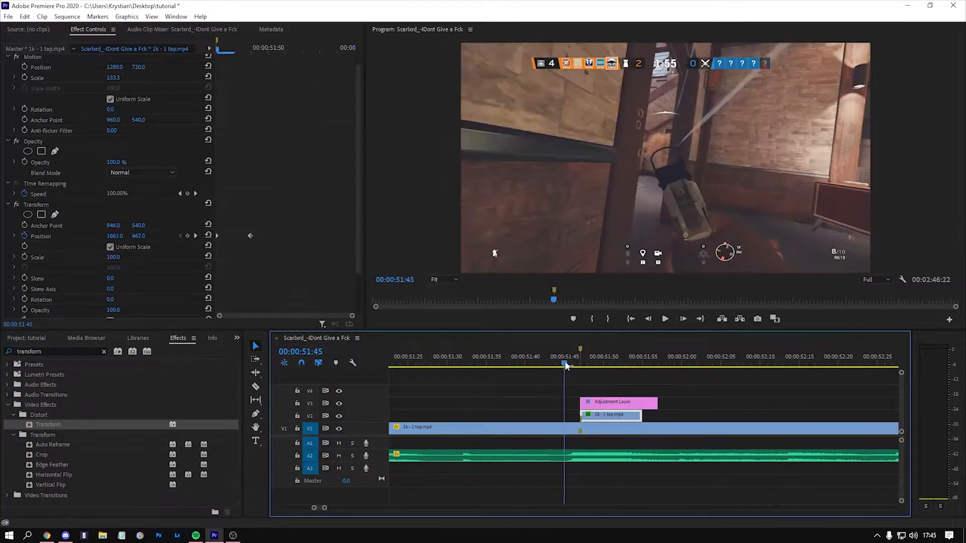
pyautogui.click(615, 380)
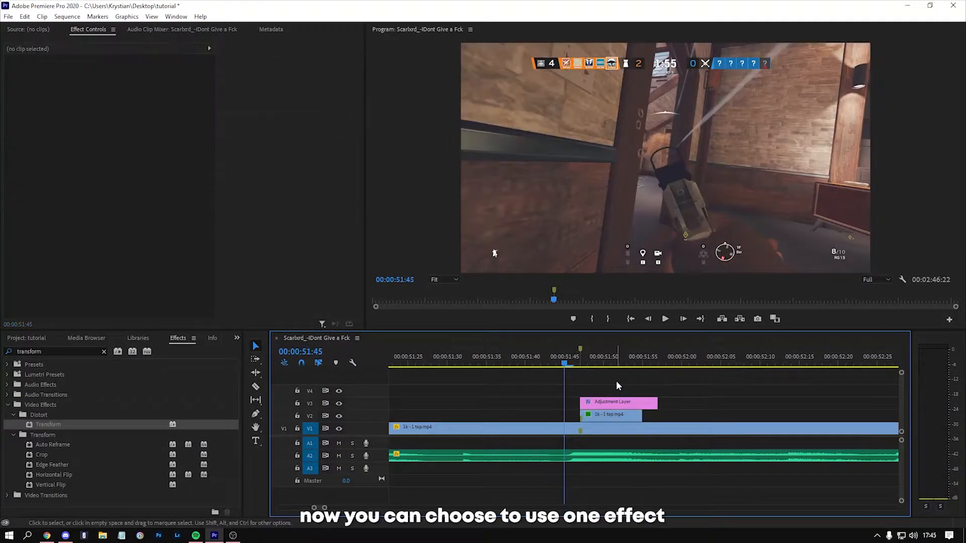
# Step: Compare the effect settings of the adjustment layer on V3 with those of the short gameplay segment on V2
pyautogui.click(628, 404)
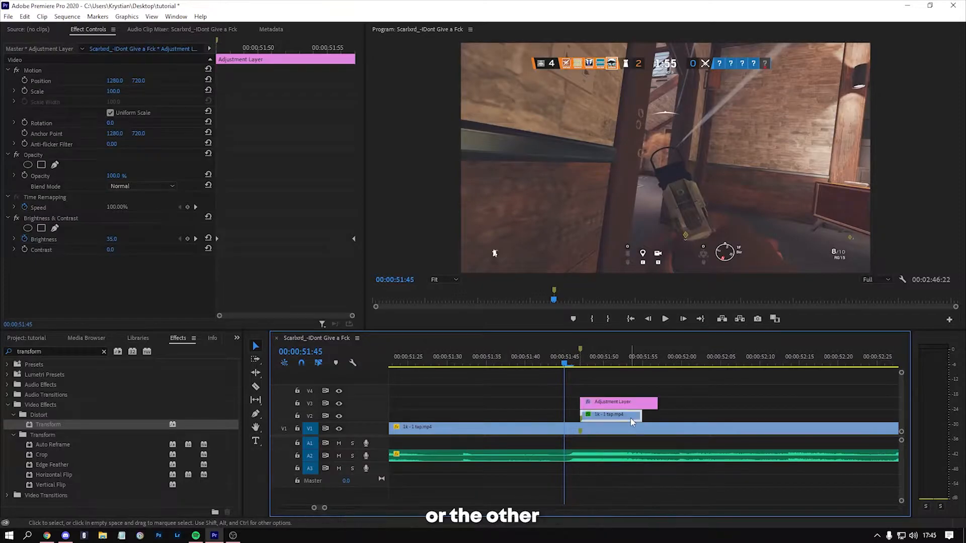
pyautogui.click(630, 418)
pyautogui.click(619, 402)
pyautogui.click(619, 417)
pyautogui.click(619, 401)
pyautogui.click(619, 417)
# Step: Play through the music before the kill and mark the beats in the sequence, starting with a marker at 00:00:49:55
pyautogui.press('space')
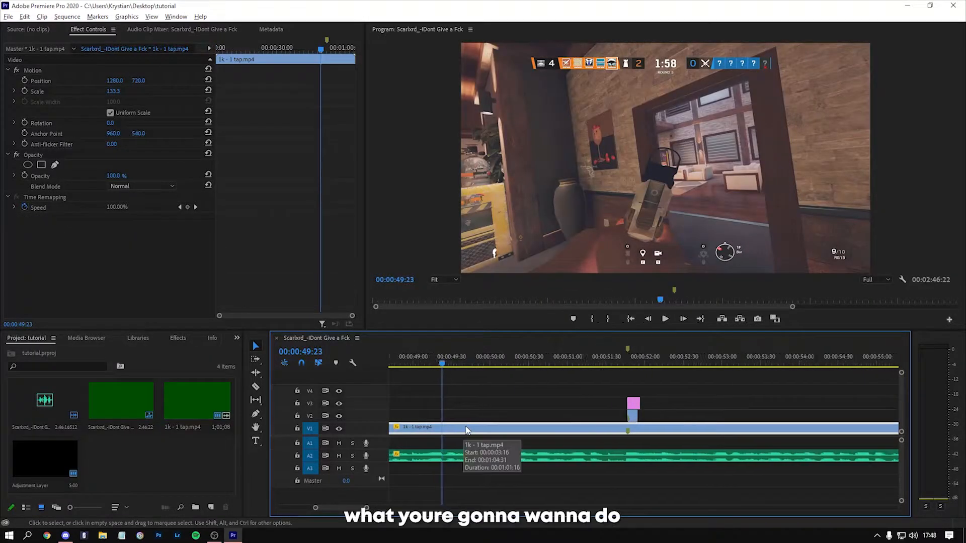
pyautogui.scroll(3, 469, 457)
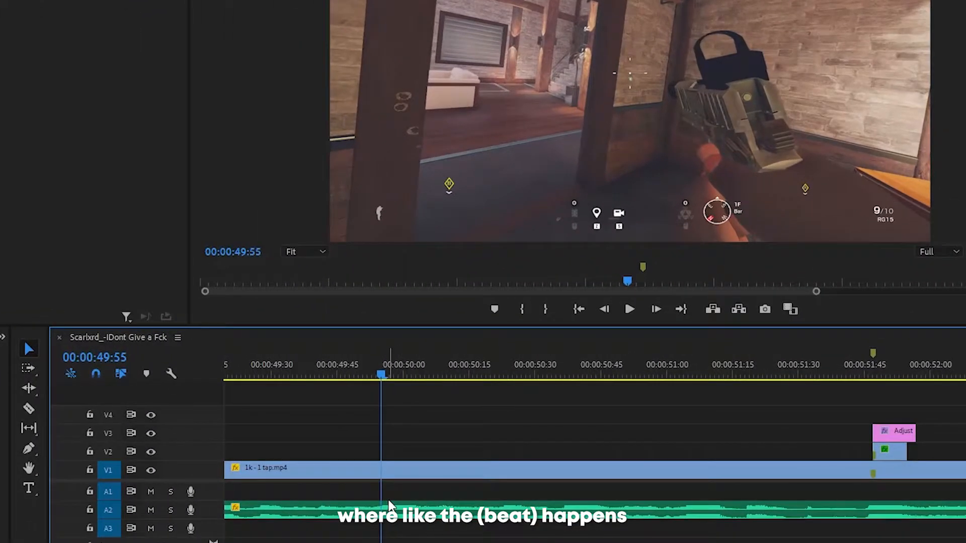
pyautogui.press('m')
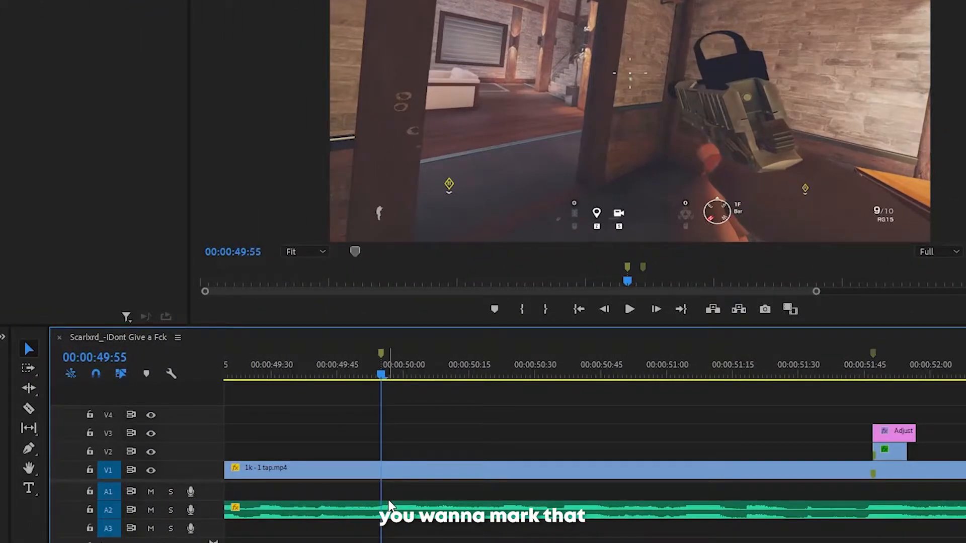
pyautogui.press('space')
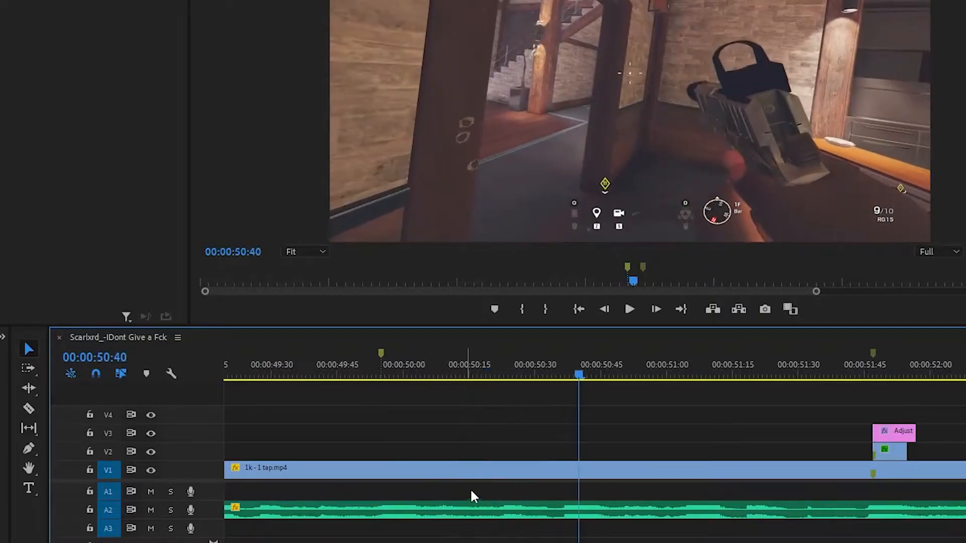
pyautogui.click(566, 374)
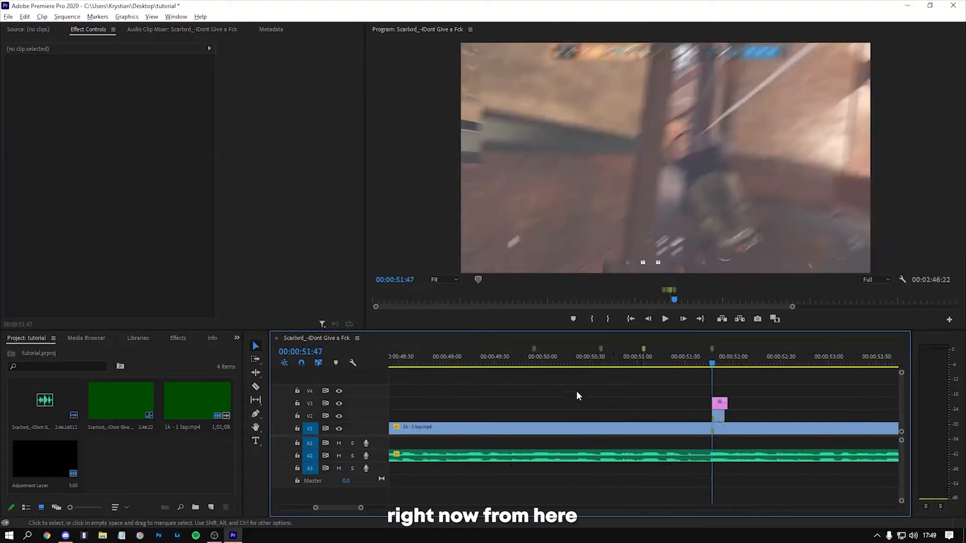
pyautogui.scroll(-2, 576, 393)
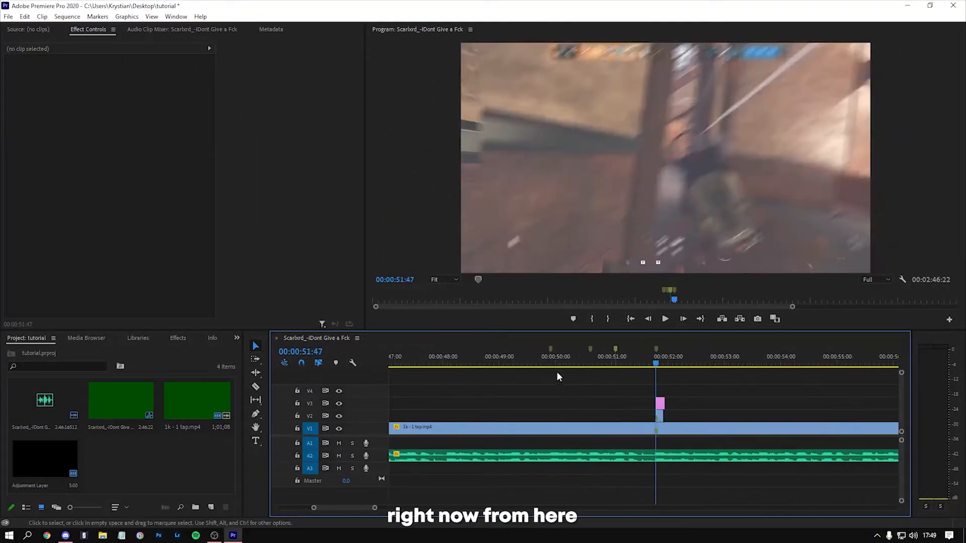
# Step: Place an adjustment layer on V4 starting at the first beat marker, and bring the playhead to 00:00:49:55
pyautogui.click(538, 360)
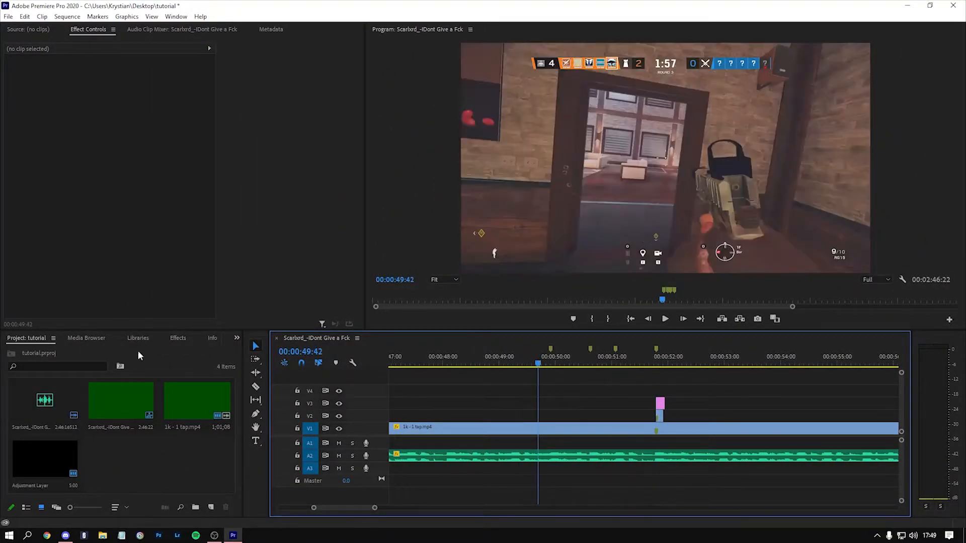
pyautogui.moveTo(62, 461); pyautogui.dragTo(551, 389)
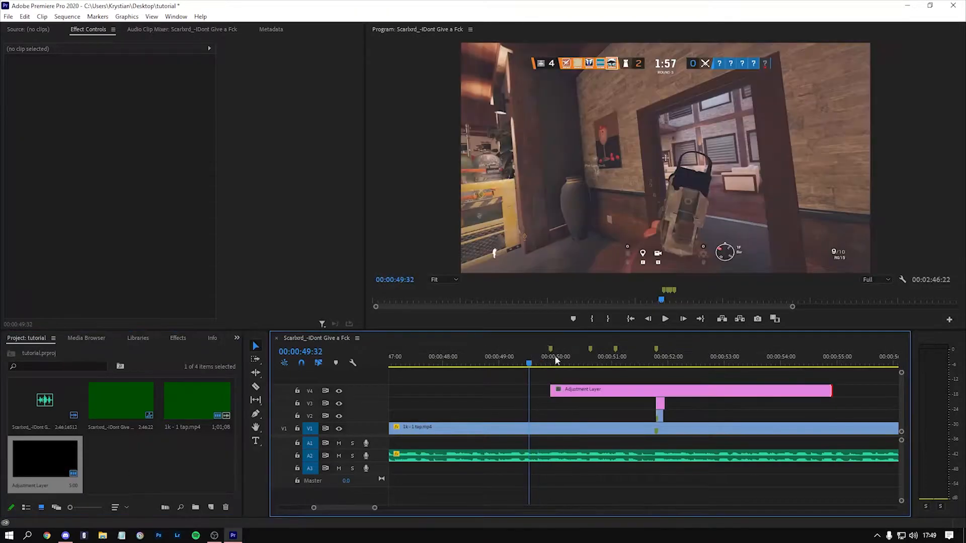
pyautogui.click(553, 360)
pyautogui.press('=')
pyautogui.press('=')
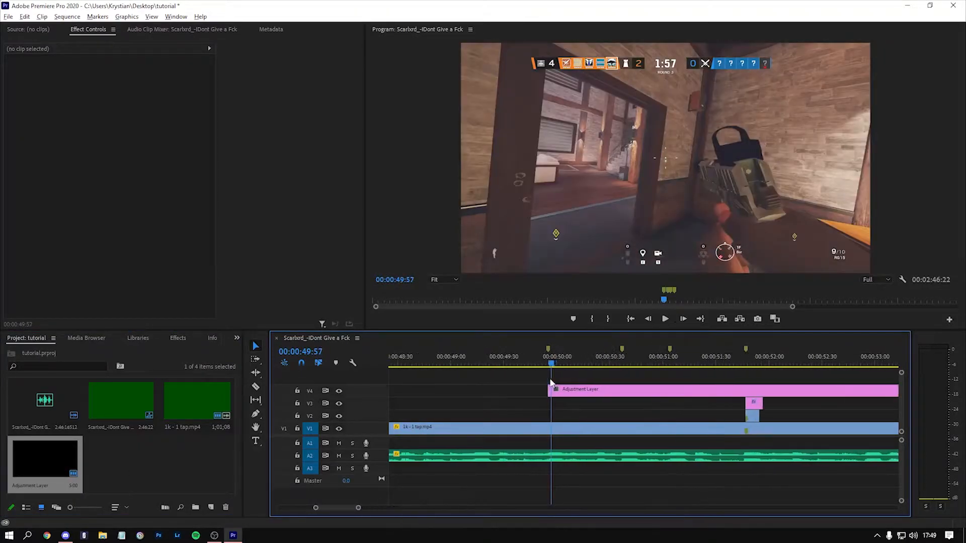
pyautogui.press('=')
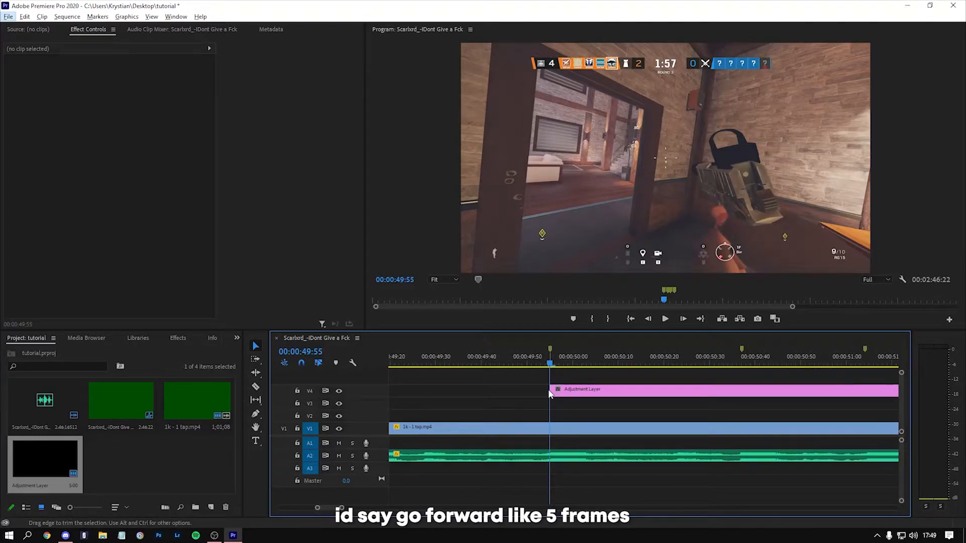
# Step: Split the V4 adjustment layer at 00:00:50:00, five frames after the marker, and delete the part after the cut
pyautogui.press('Right')
pyautogui.press('Right')
pyautogui.press('Right')
pyautogui.press('Right')
pyautogui.press('Right')
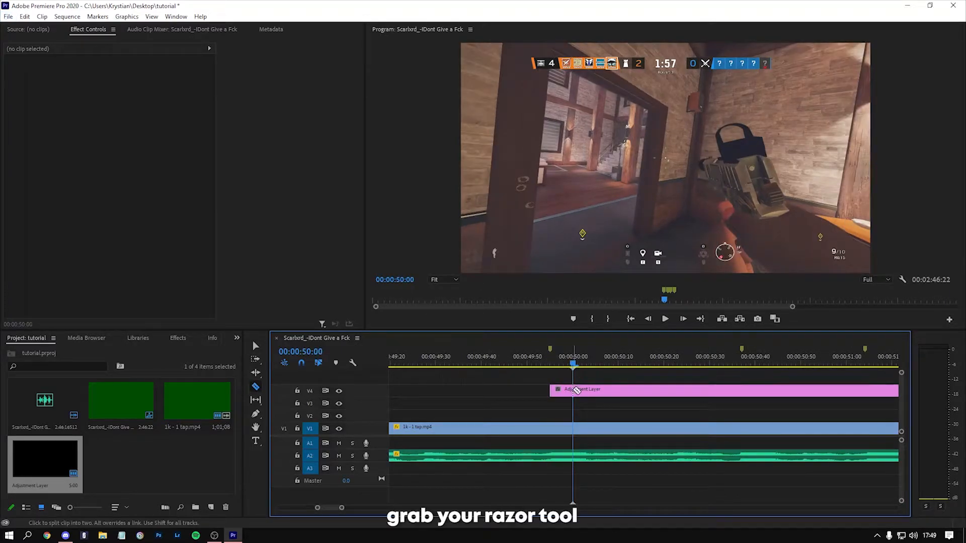
pyautogui.click(255, 387)
pyautogui.click(573, 390)
pyautogui.press('v')
pyautogui.click(578, 391)
pyautogui.press('Delete')
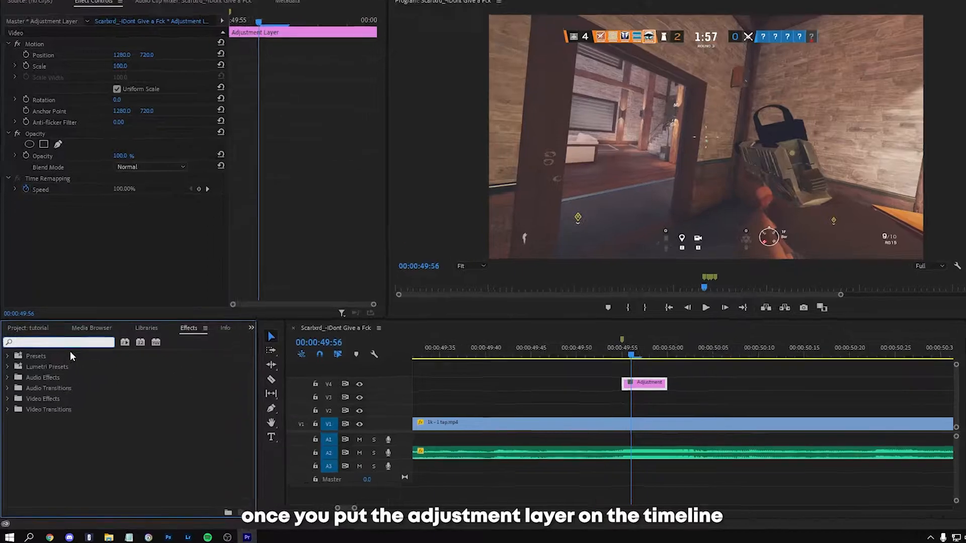
# Step: Find the Directional Blur effect and apply it to the short adjustment layer on V4
pyautogui.click(62, 350)
pyautogui.write('direc')
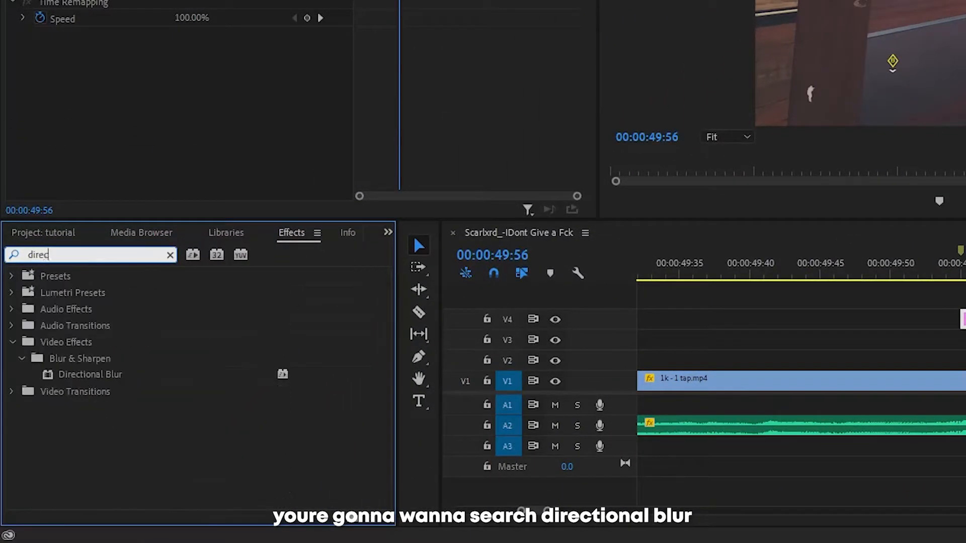
pyautogui.moveTo(112, 375); pyautogui.dragTo(965, 324)
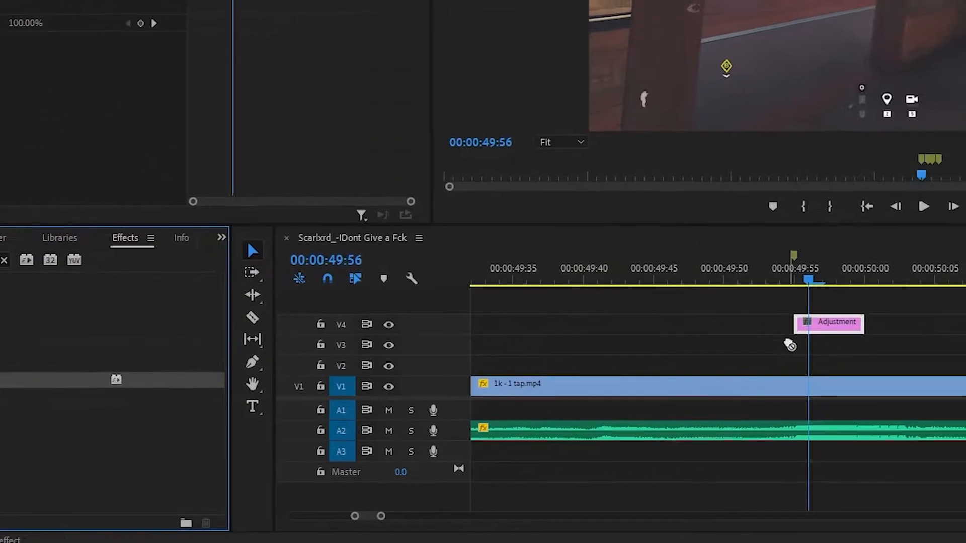
pyautogui.moveTo(523, 337); pyautogui.dragTo(523, 337)
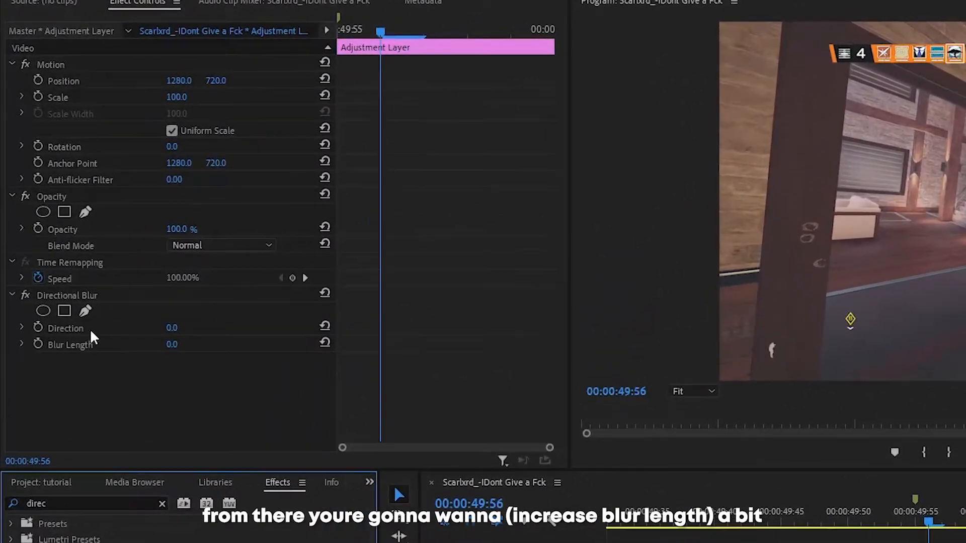
# Step: Try different blur strengths on the V4 adjustment layer and set its Directional Blur Length to 15
pyautogui.moveTo(172, 344); pyautogui.dragTo(177, 344)
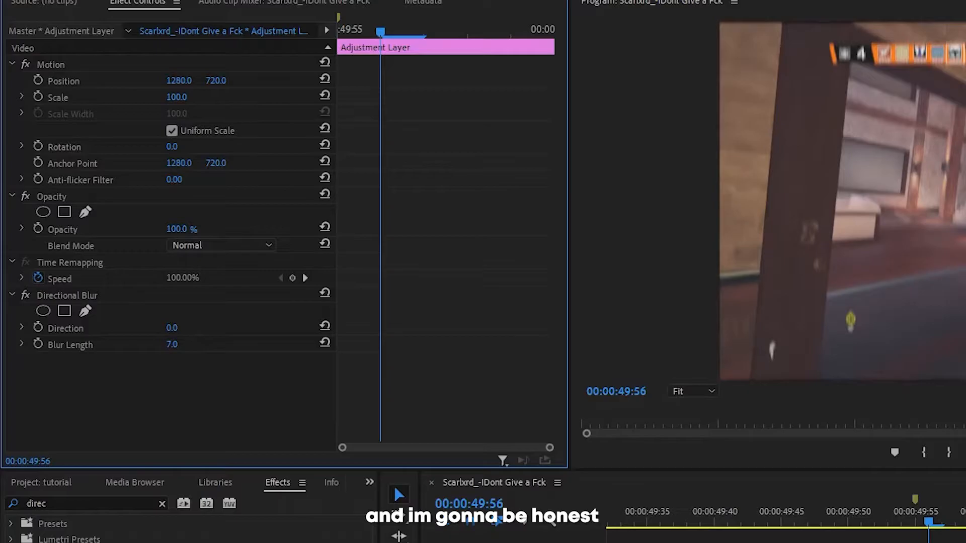
pyautogui.moveTo(172, 345)
pyautogui.mouseDown()
pyautogui.moveTo(187, 344)
pyautogui.moveTo(165, 345)
pyautogui.mouseUp()
pyautogui.click(183, 344)
pyautogui.write('15')
pyautogui.press('Return')
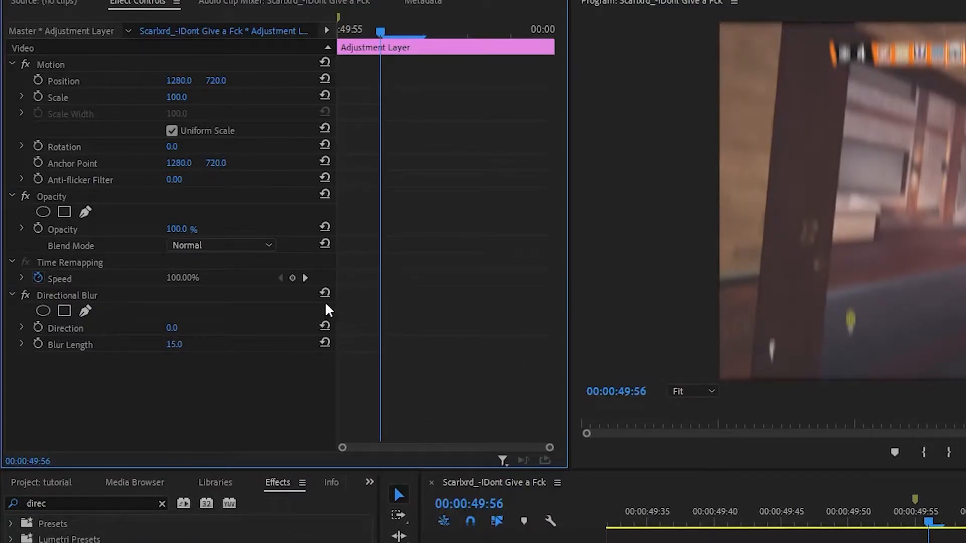
# Step: Keyframe Blur Length at the layer's first frame, 00:00:49:55, and reset it to its default at 00:00:50:00
pyautogui.click(336, 30)
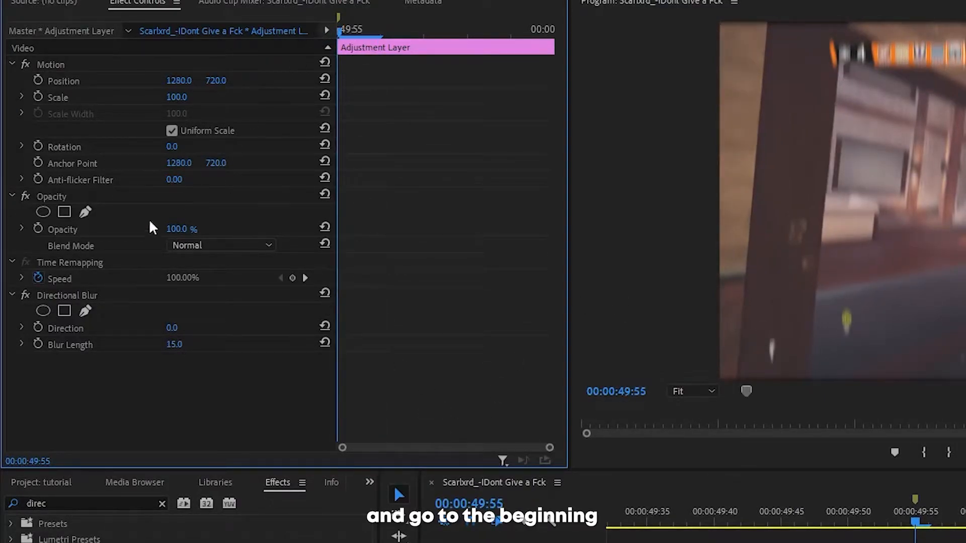
pyautogui.click(38, 342)
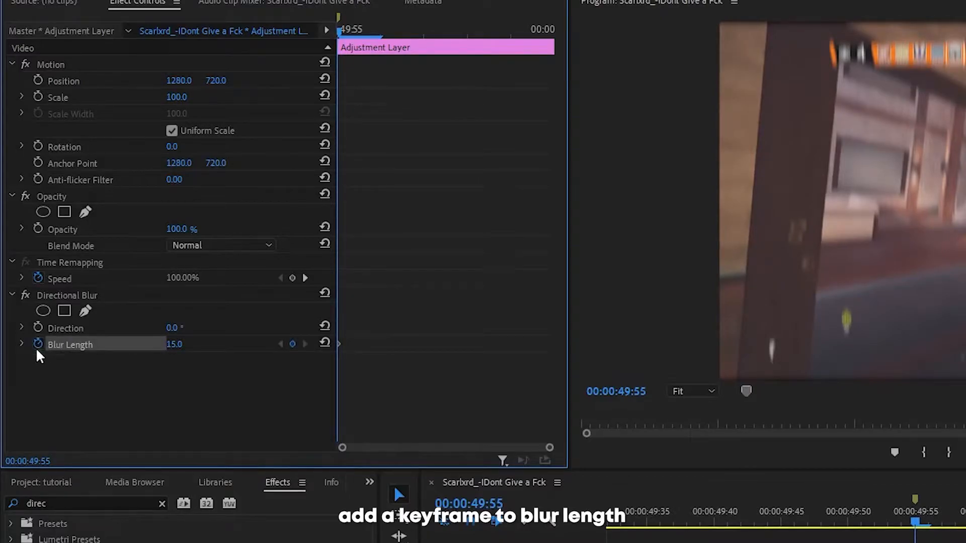
pyautogui.click(552, 31)
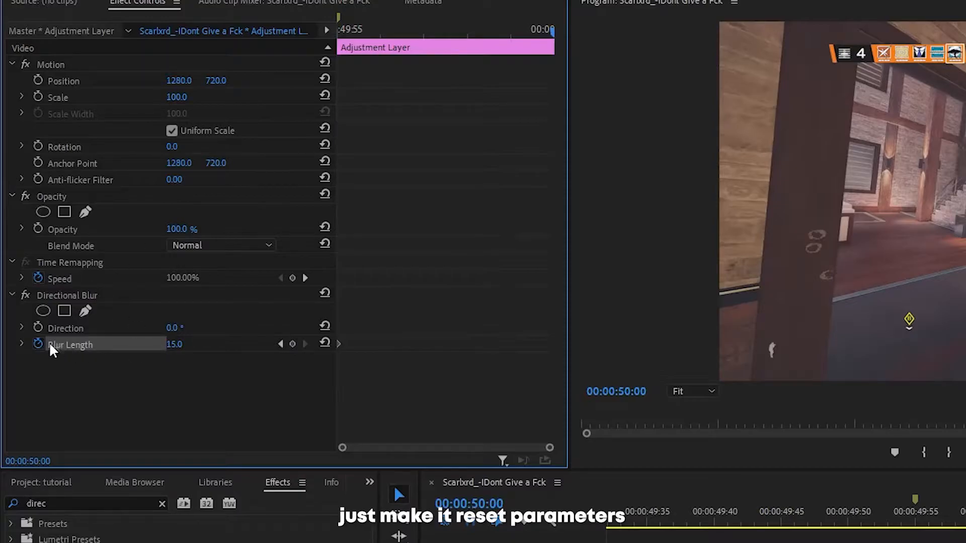
pyautogui.click(325, 342)
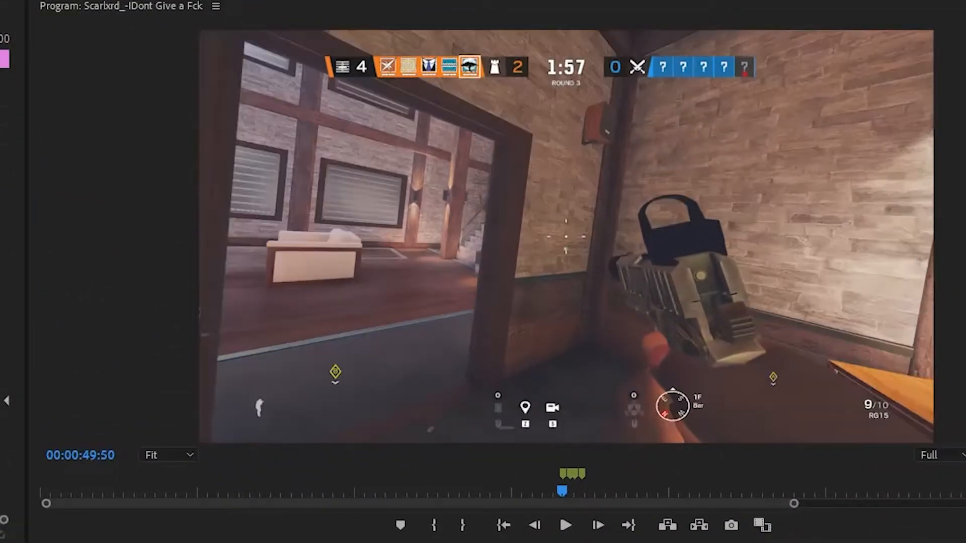
# Step: Play back the directional blur repeatedly from just before the first beat marker to check its timing
pyautogui.press('space')
pyautogui.press('space')
pyautogui.press('space')
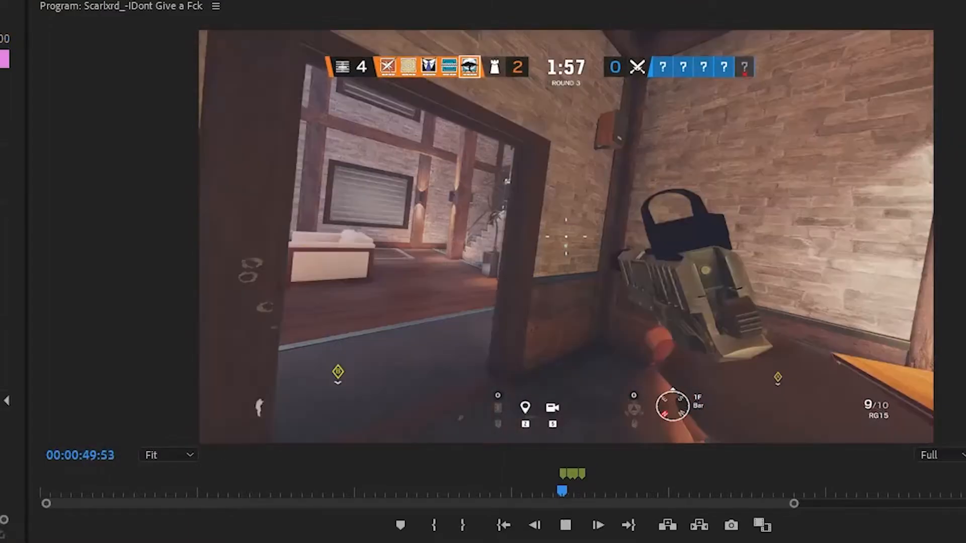
pyautogui.press('space')
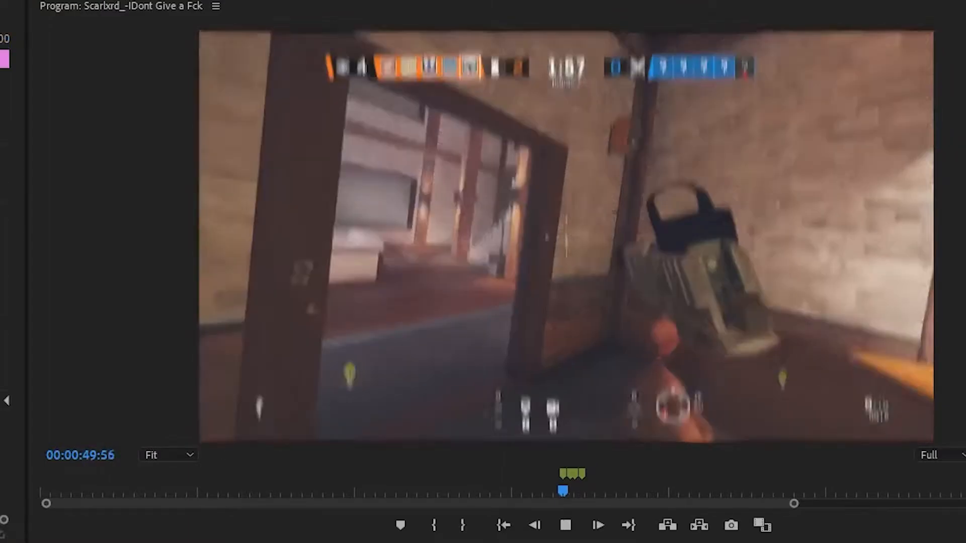
pyautogui.press('space')
pyautogui.press('space')
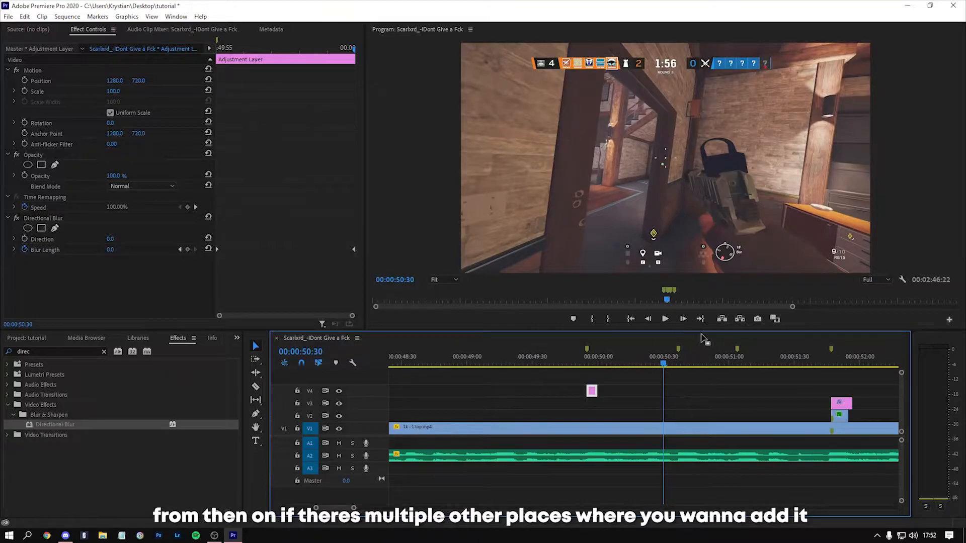
# Step: Copy the V4 blur adjustment layer to the next two beat markers and play back the sequence through the kill
pyautogui.scroll(2, 731, 405)
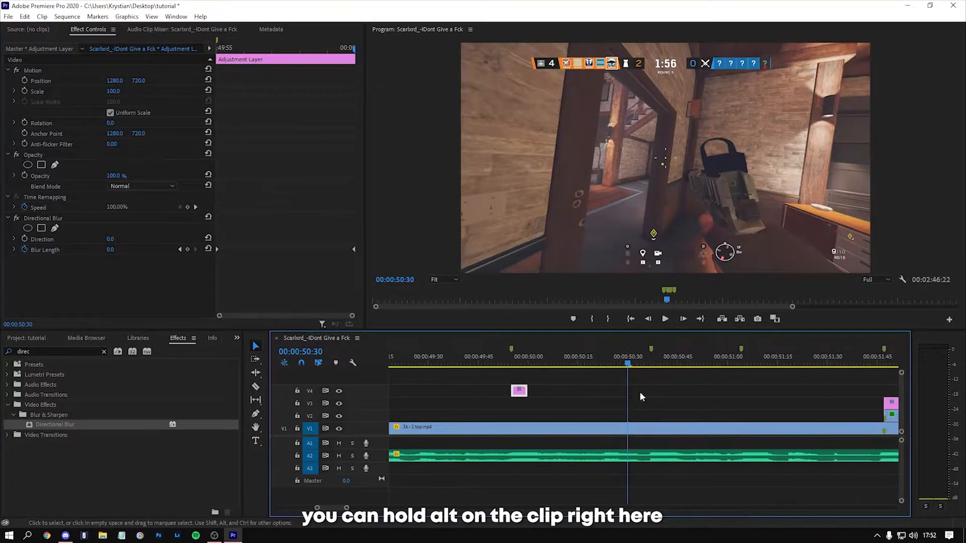
pyautogui.moveTo(524, 395); pyautogui.dragTo(663, 399)
pyautogui.moveTo(660, 395); pyautogui.dragTo(748, 393)
pyautogui.scroll(-3, 639, 385)
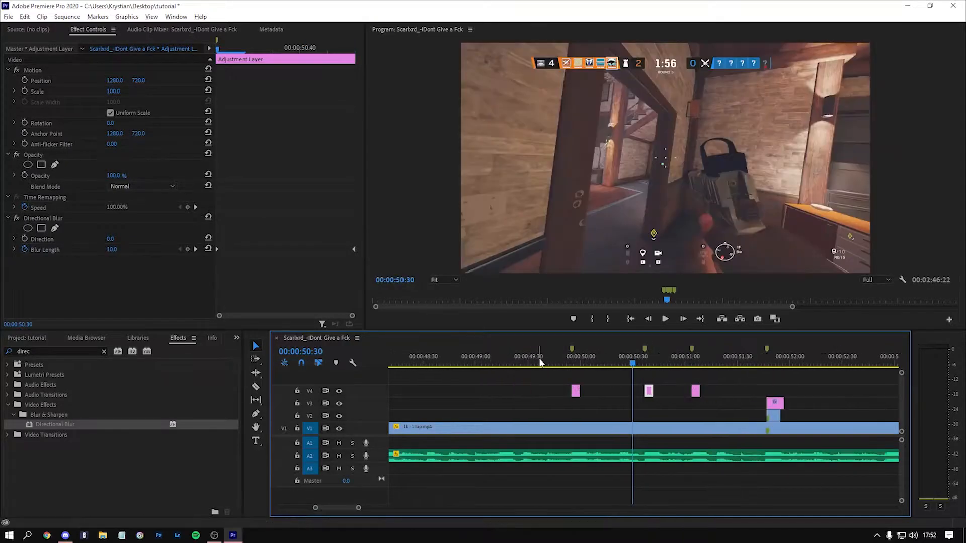
pyautogui.click(551, 360)
pyautogui.press('space')
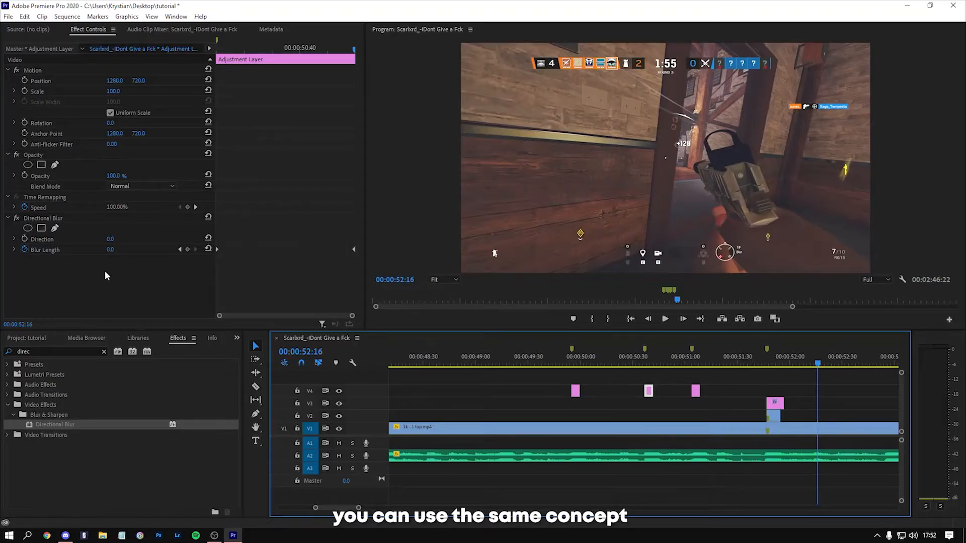
# Step: Place a new adjustment layer on V5 above the first blur layer, starting at the marker at 00:00:49:55
pyautogui.moveTo(59, 353); pyautogui.dragTo(2, 353)
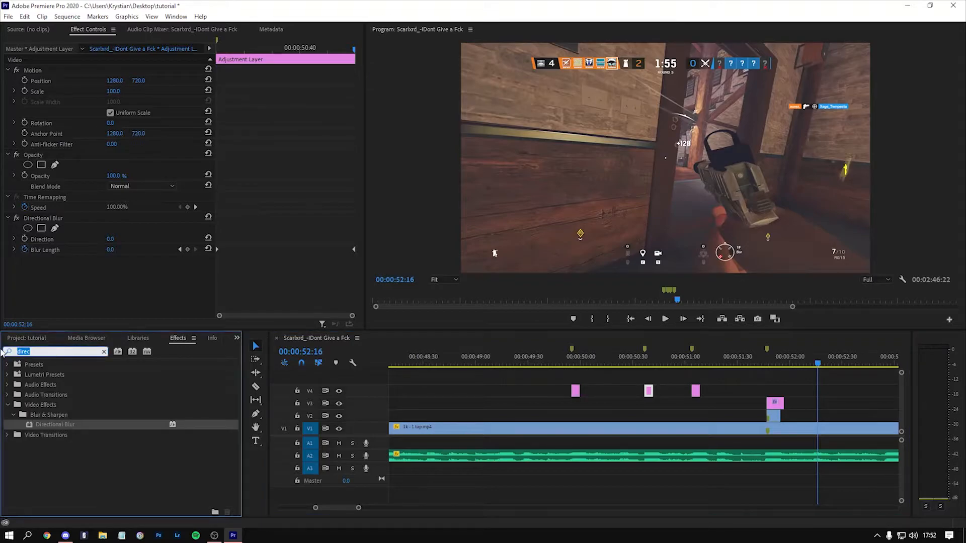
pyautogui.click(26, 338)
pyautogui.moveTo(45, 458); pyautogui.dragTo(575, 376)
pyautogui.click(574, 359)
pyautogui.scroll(3, 576, 375)
# Step: Split the V5 adjustment layer at 00:00:50:05, ten frames after its start, and delete the part after the cut
pyautogui.press('c')
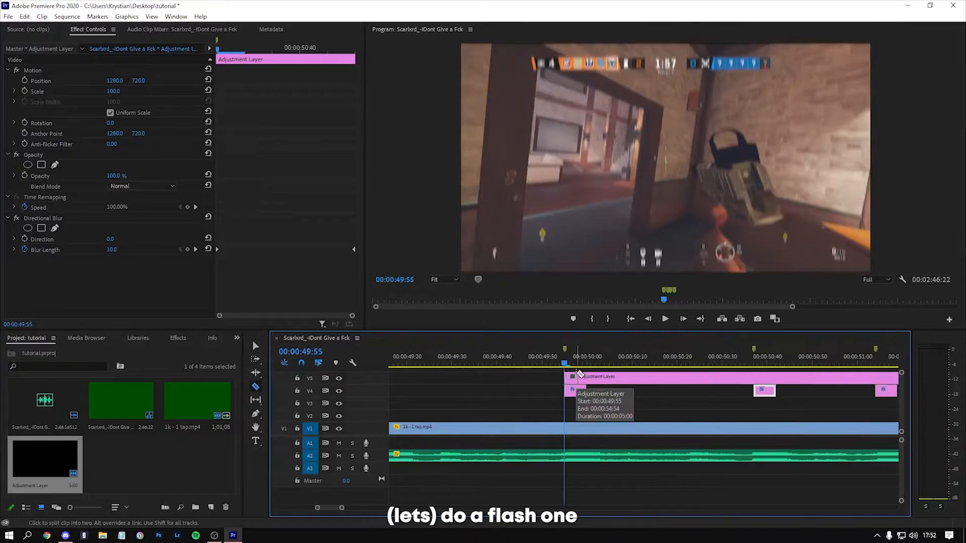
pyautogui.press('Right')
pyautogui.press('Right')
pyautogui.press('Right')
pyautogui.press('Right')
pyautogui.press('Right')
pyautogui.press('Right')
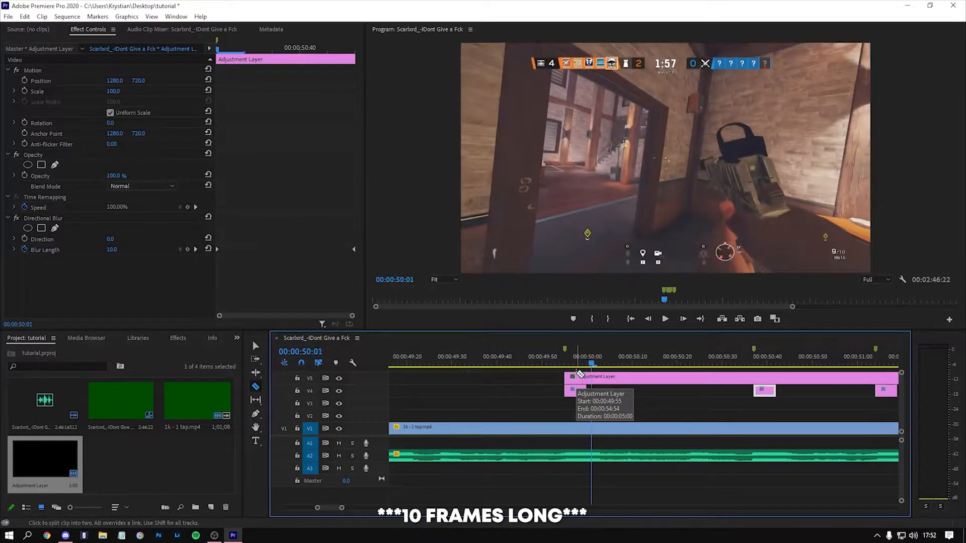
pyautogui.press('Right')
pyautogui.press('Right')
pyautogui.press('Right')
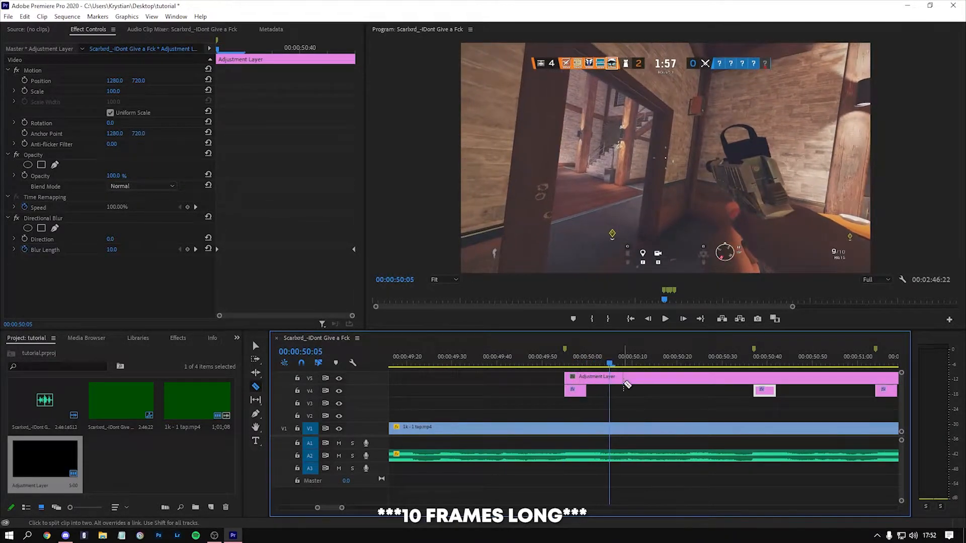
pyautogui.press('v')
pyautogui.click(642, 380)
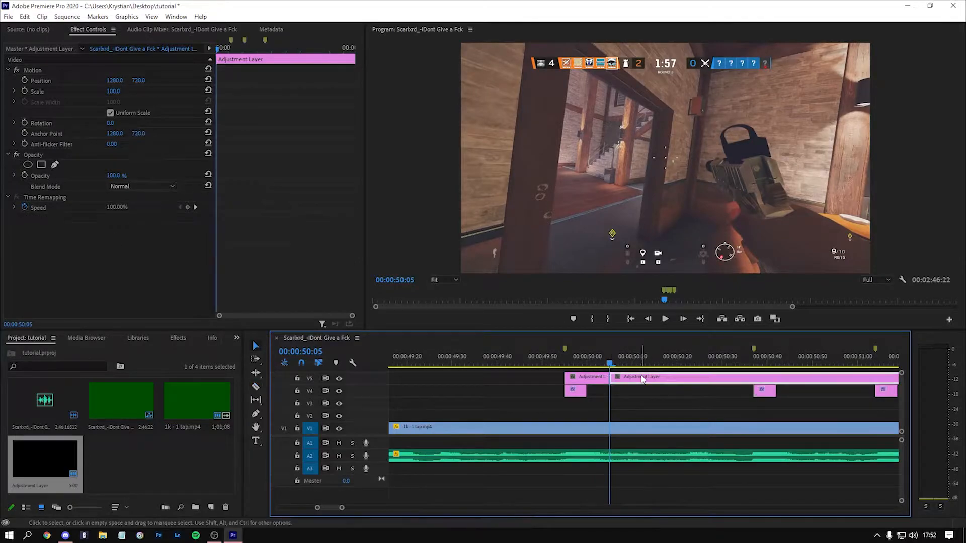
pyautogui.press('Delete')
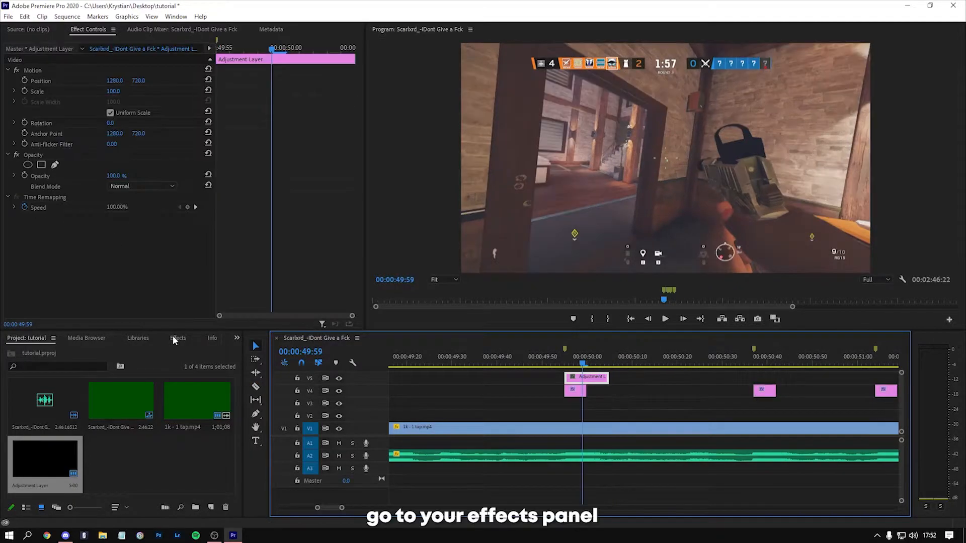
# Step: Find the Brightness & Contrast effect and apply it to the short adjustment layer on V5
pyautogui.click(175, 338)
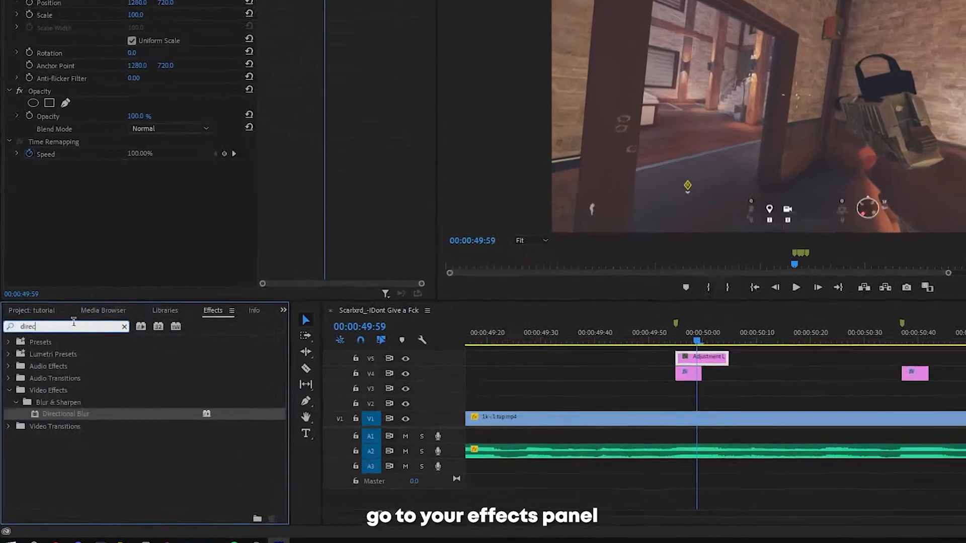
pyautogui.moveTo(58, 348); pyautogui.dragTo(1, 341)
pyautogui.write('brightn')
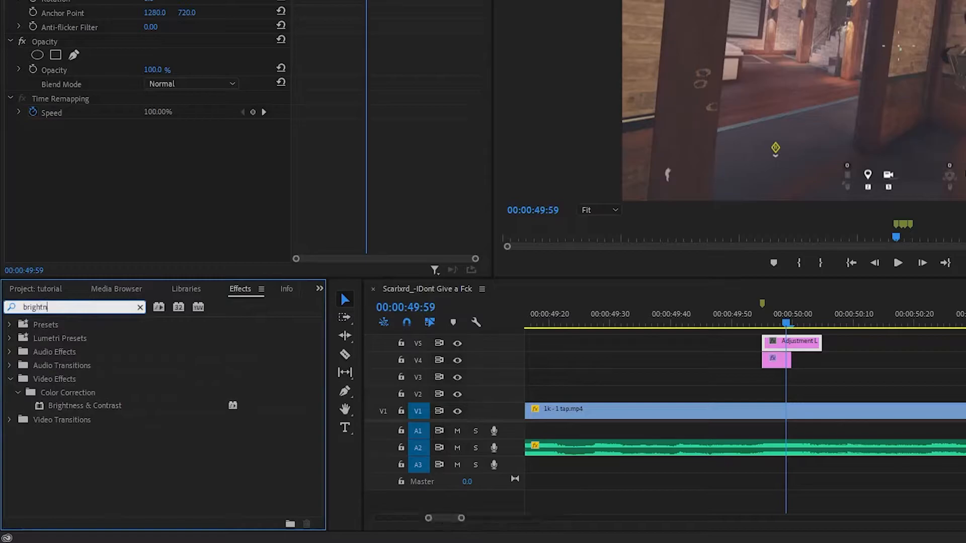
pyautogui.moveTo(98, 407); pyautogui.dragTo(792, 346)
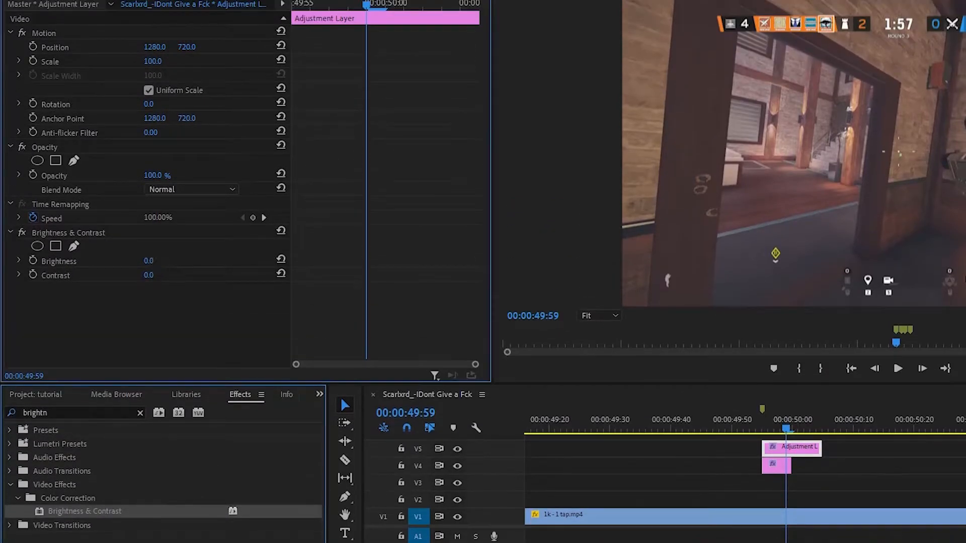
# Step: Keyframe Brightness on the V5 adjustment layer from 10 at its start to 0 at its end
pyautogui.click(150, 261)
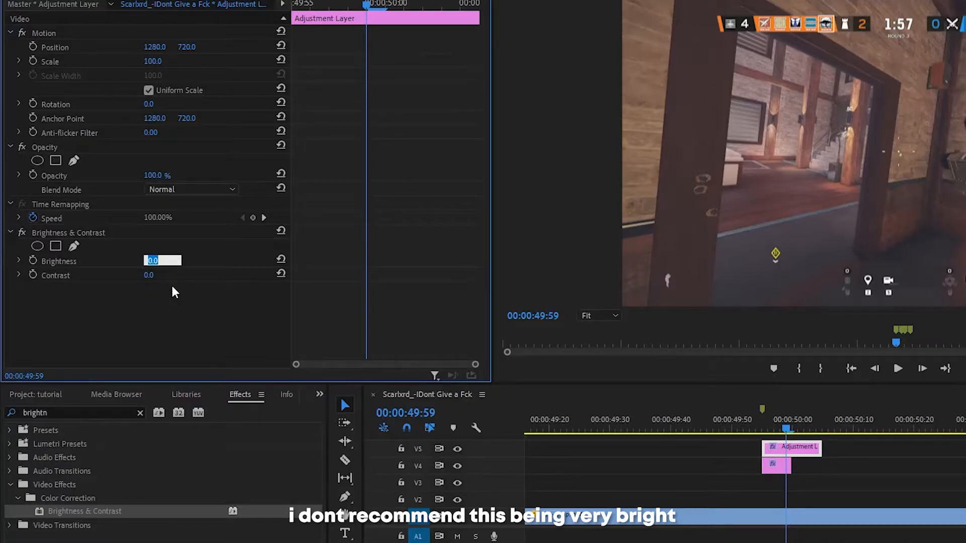
pyautogui.moveTo(352, 4); pyautogui.dragTo(272, 10)
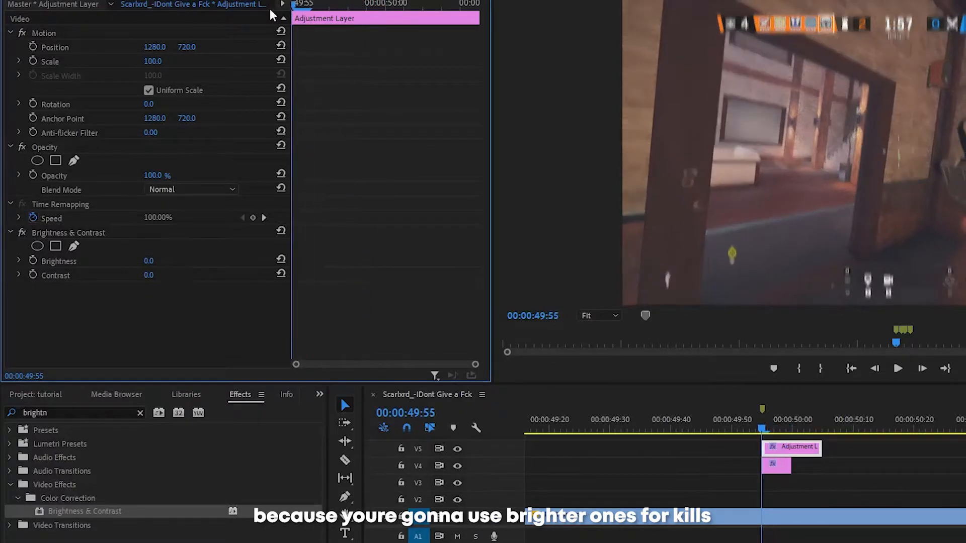
pyautogui.click(149, 260)
pyautogui.write('1')
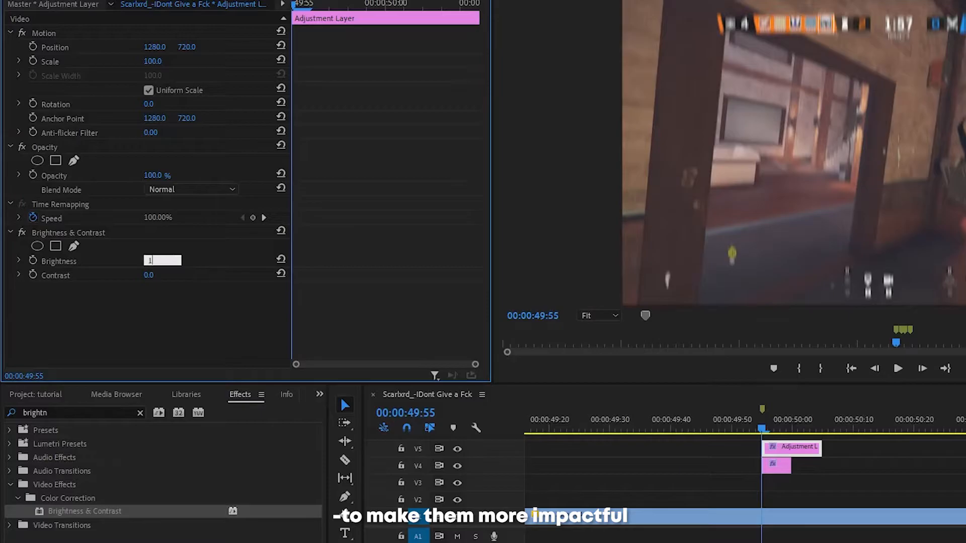
pyautogui.write('0')
pyautogui.press('Return')
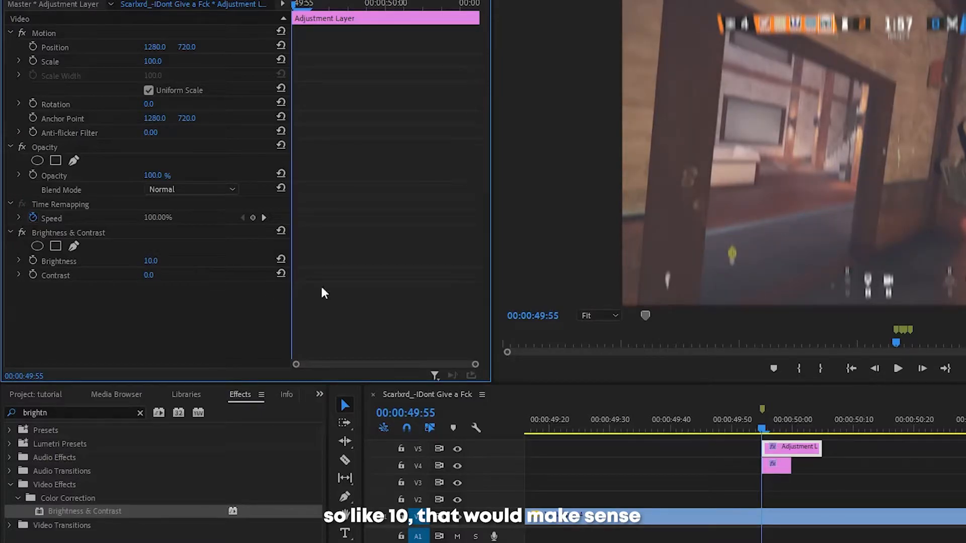
pyautogui.click(33, 260)
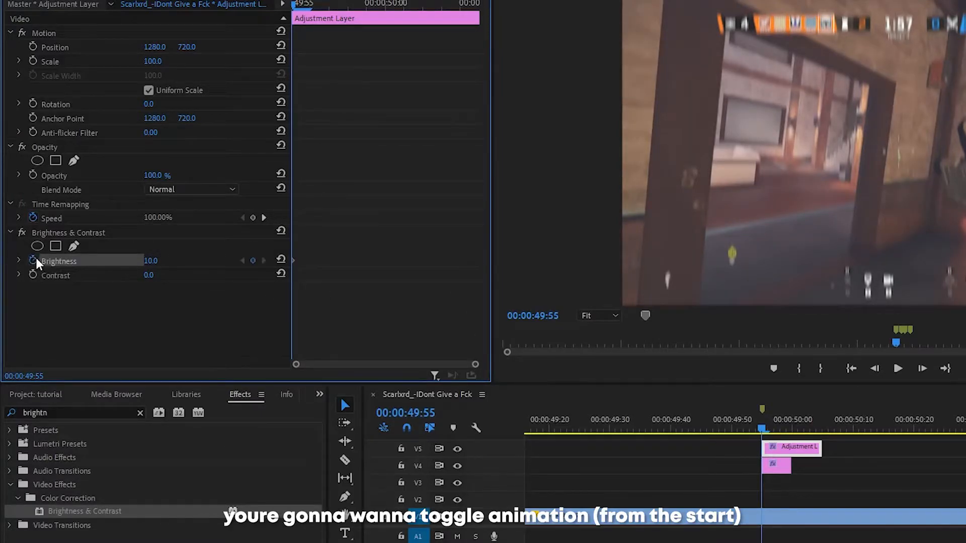
pyautogui.moveTo(297, 4); pyautogui.dragTo(552, 14)
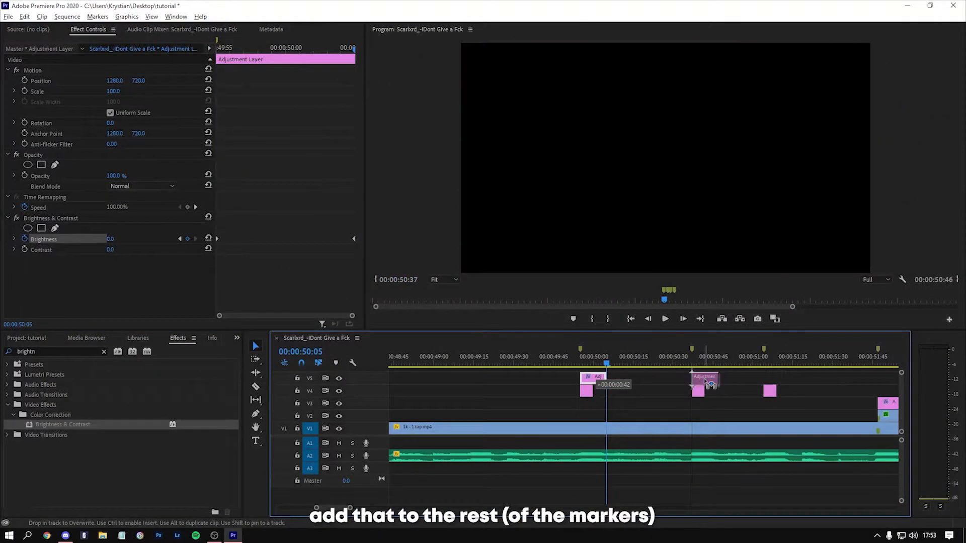
# Step: Copy the V5 flash adjustment layer to the next two beat markers and play back the flashes
pyautogui.moveTo(704, 381); pyautogui.dragTo(705, 381)
pyautogui.moveTo(591, 379)
pyautogui.mouseDown()
pyautogui.moveTo(790, 380)
pyautogui.moveTo(776, 380)
pyautogui.mouseUp()
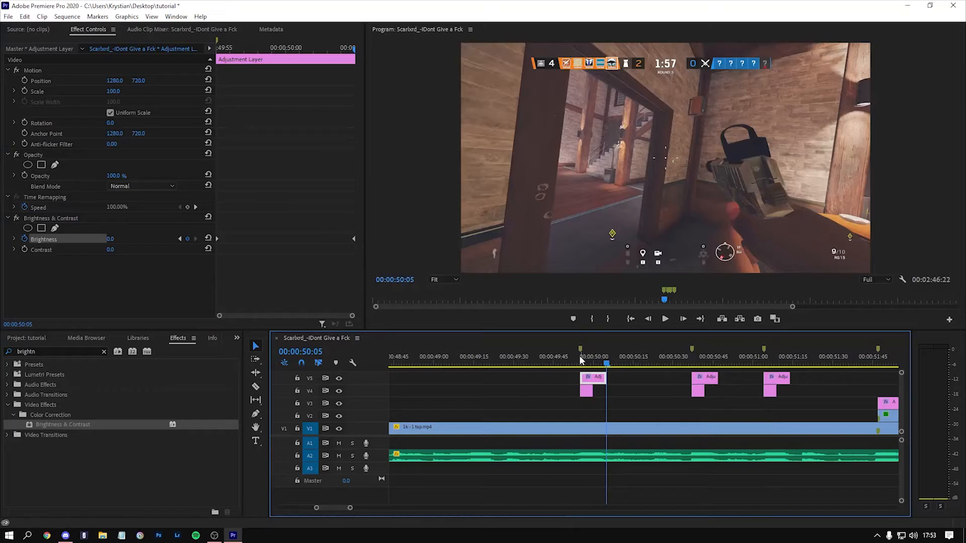
pyautogui.press('space')
pyautogui.moveTo(662, 363); pyautogui.dragTo(691, 363)
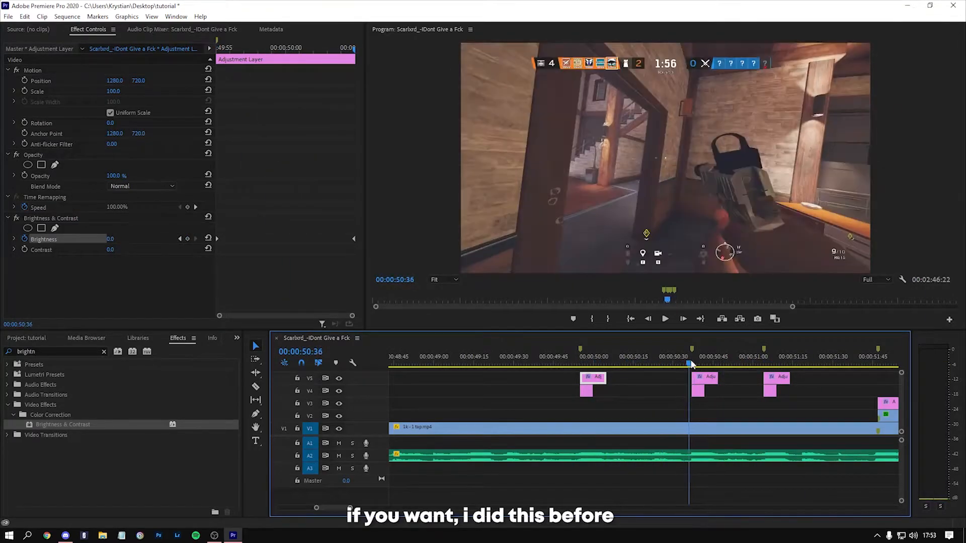
# Step: Compare the Brightness of the V5 flash layers on the second and third beats and review the sequence through the kill
pyautogui.click(696, 363)
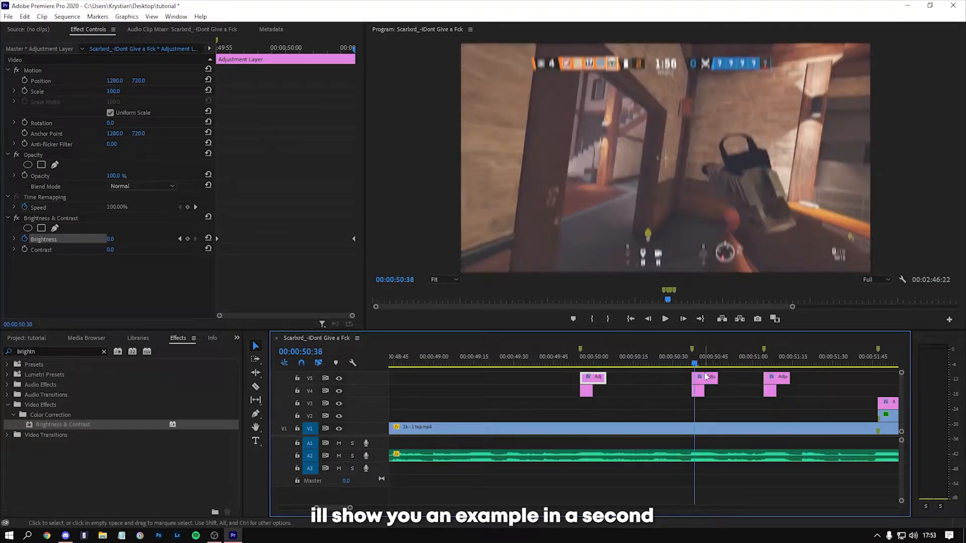
pyautogui.click(706, 378)
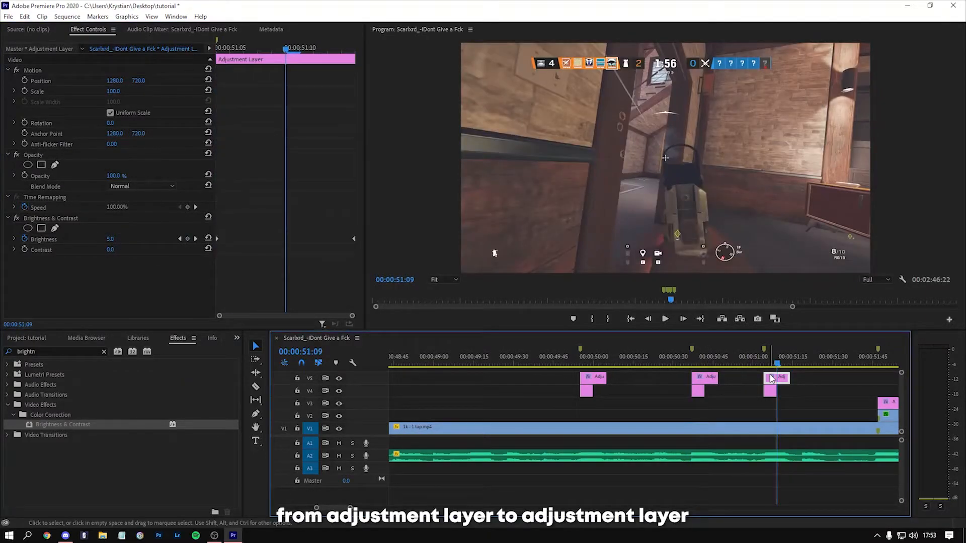
pyautogui.moveTo(254, 49); pyautogui.dragTo(258, 48)
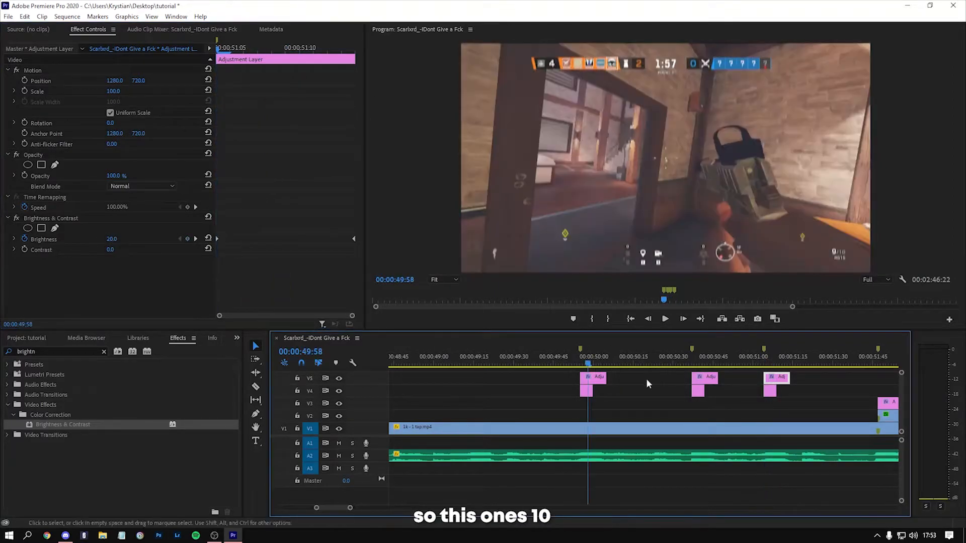
pyautogui.click(698, 364)
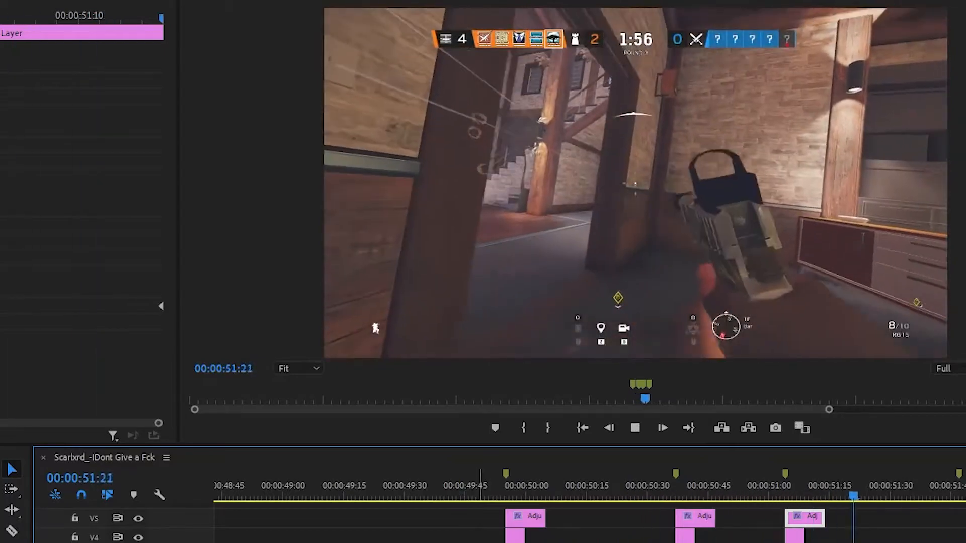
pyautogui.press('space')
pyautogui.scroll(-2, 391, 539)
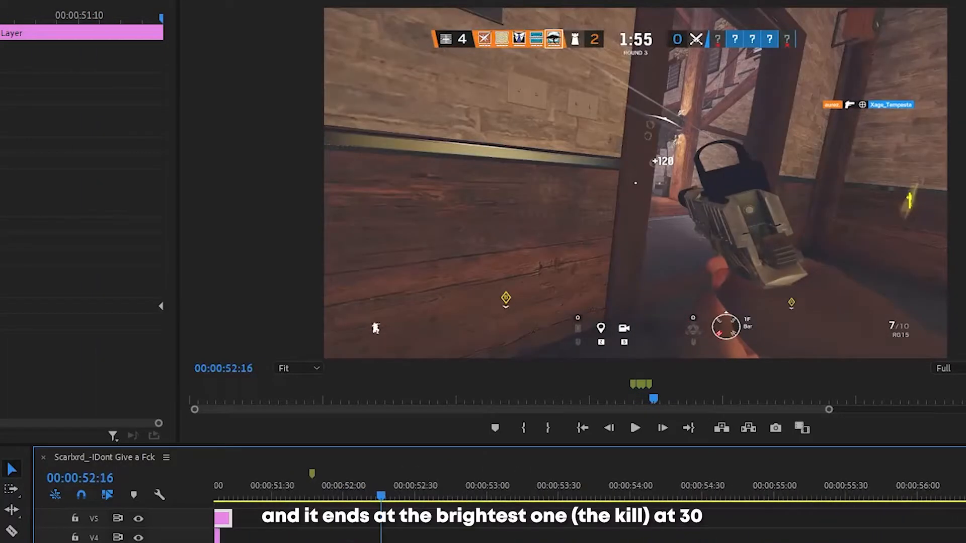
pyautogui.click(312, 489)
pyautogui.press('Right')
pyautogui.press('Right')
pyautogui.press('Right')
pyautogui.press('Right')
pyautogui.press('Right')
pyautogui.press('Right')
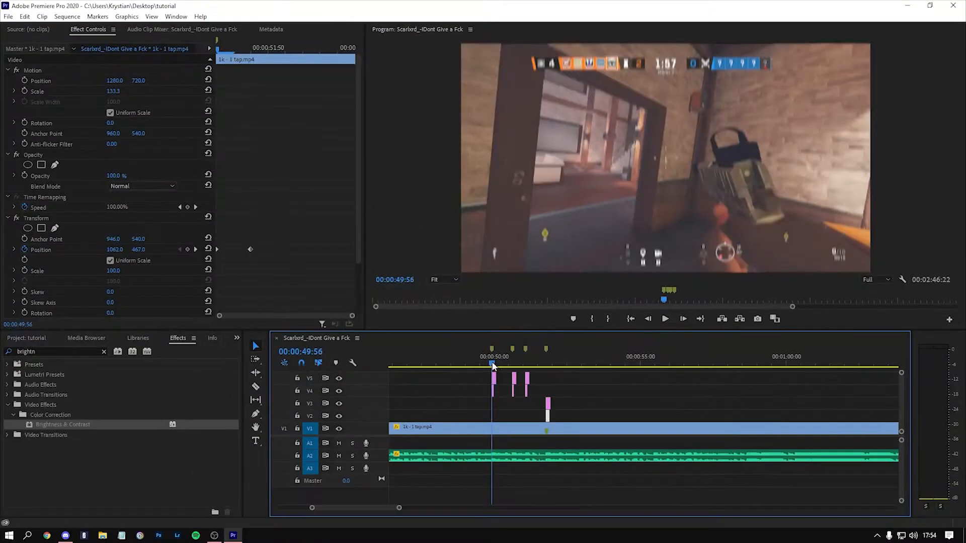
# Step: Try removing the three V5 flash layers and play back the beats with only the V4 blur layers
pyautogui.click(486, 354)
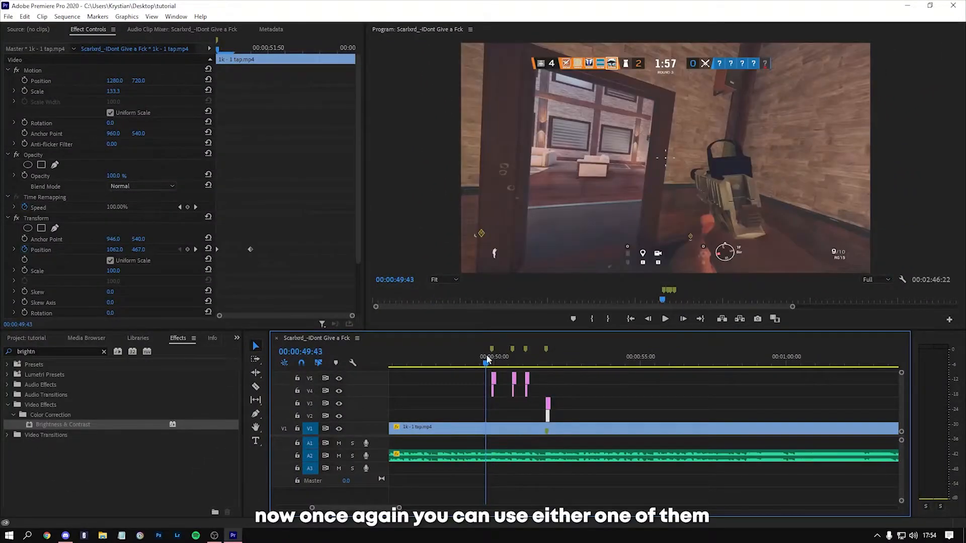
pyautogui.click(489, 389)
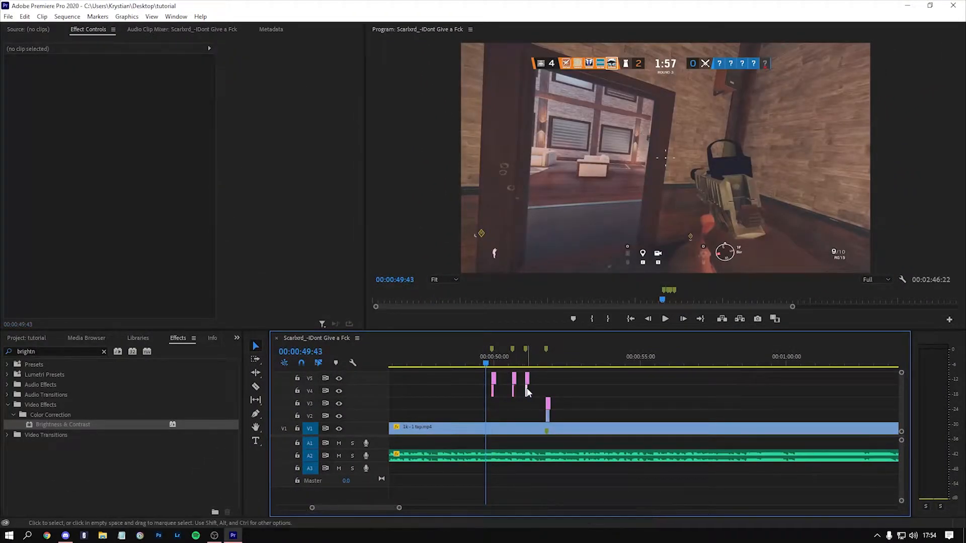
pyautogui.click(526, 390)
pyautogui.scroll(2, 521, 391)
pyautogui.scroll(2, 521, 387)
pyautogui.click(437, 375)
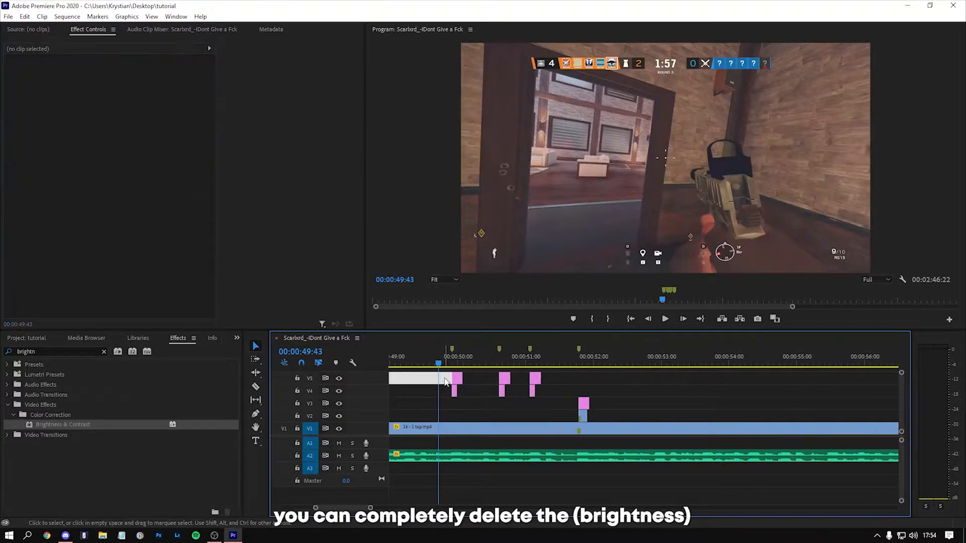
pyautogui.press('space')
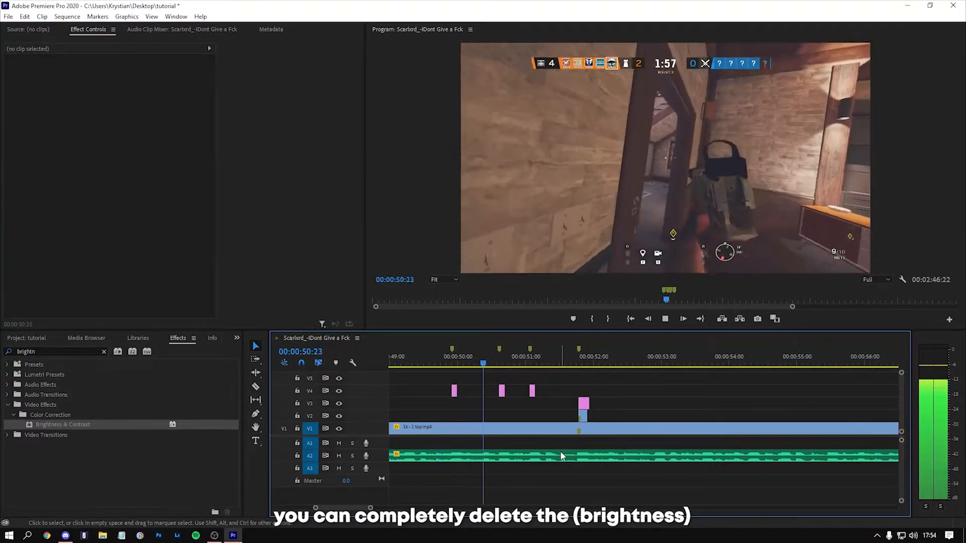
pyautogui.press('space')
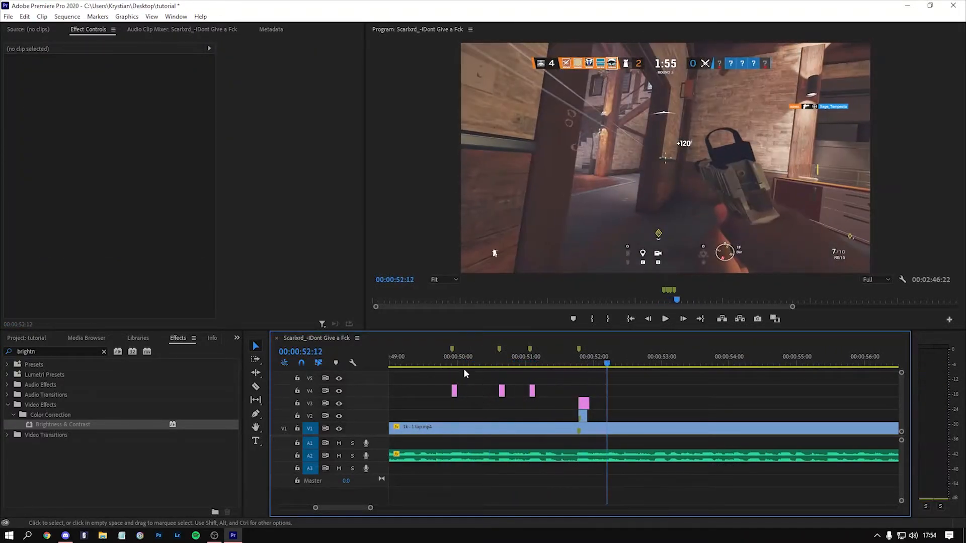
# Step: Try the beats with the V5 flash layers restored and the V4 blur layers removed
pyautogui.click(440, 358)
pyautogui.press('space')
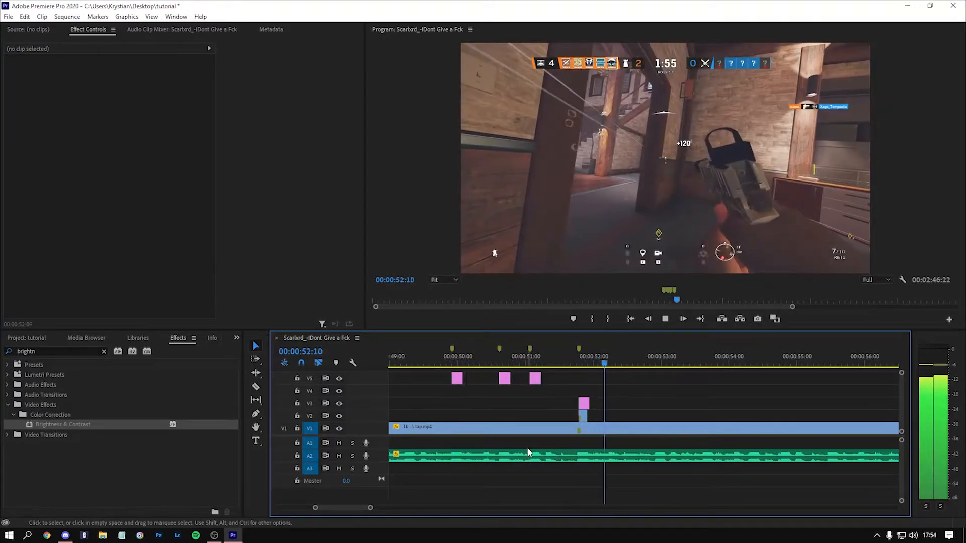
pyautogui.press('space')
pyautogui.click(433, 358)
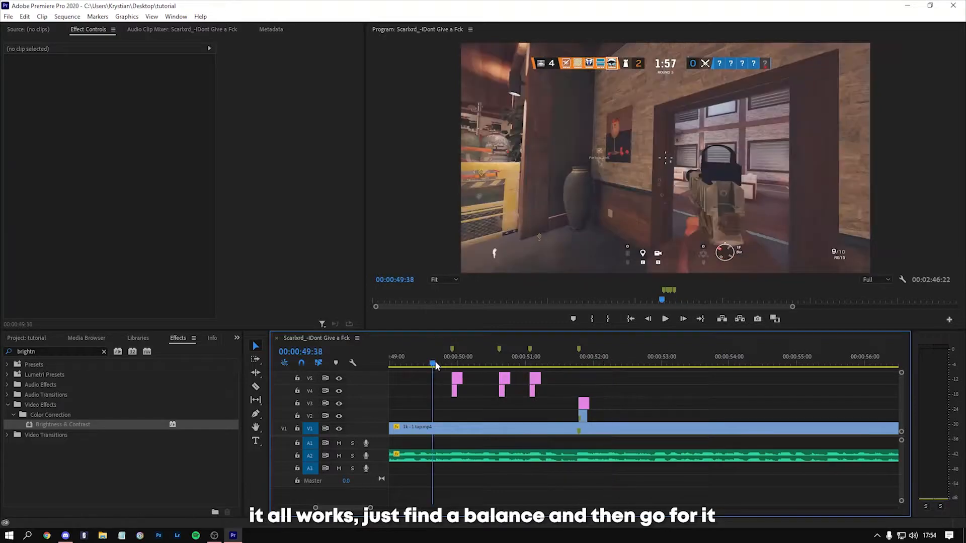
# Step: Split the gameplay clip on V1 at 00:00:48:23 and delete the part before the cut
pyautogui.scroll(-3, 477, 406)
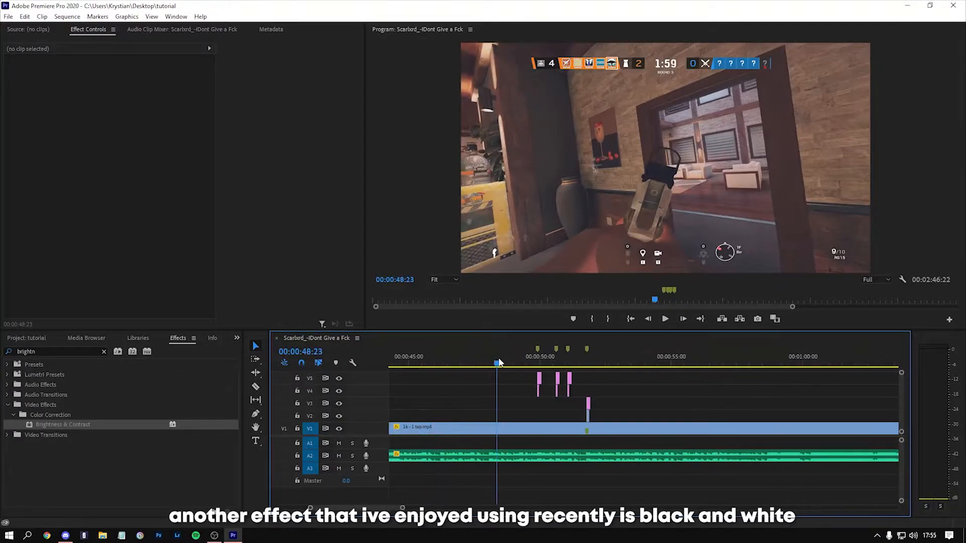
pyautogui.click(498, 428)
pyautogui.press('v')
pyautogui.click(459, 428)
pyautogui.press('Delete')
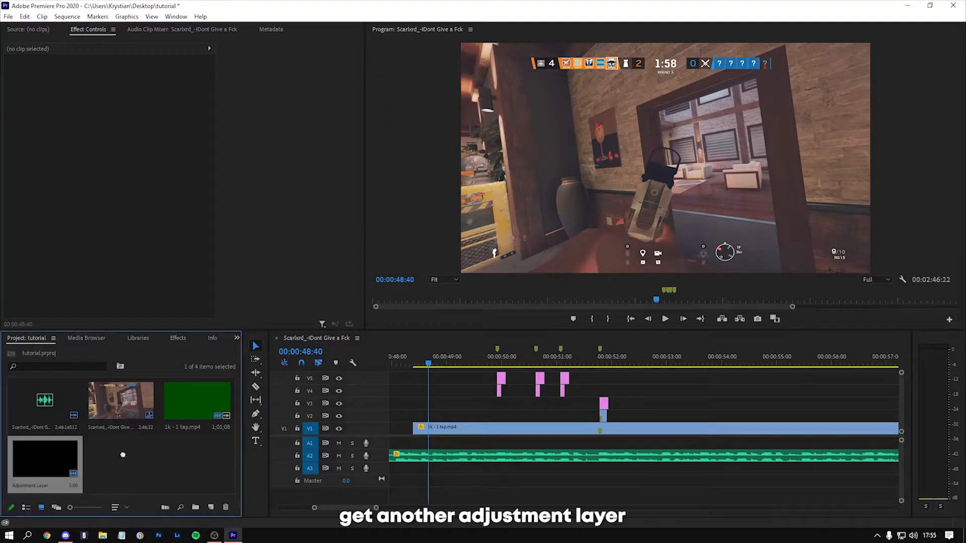
# Step: Add an adjustment layer on V2 spanning from the gameplay clip's start to the kill marker and apply the Black & White effect to it
pyautogui.moveTo(45, 458); pyautogui.dragTo(397, 405)
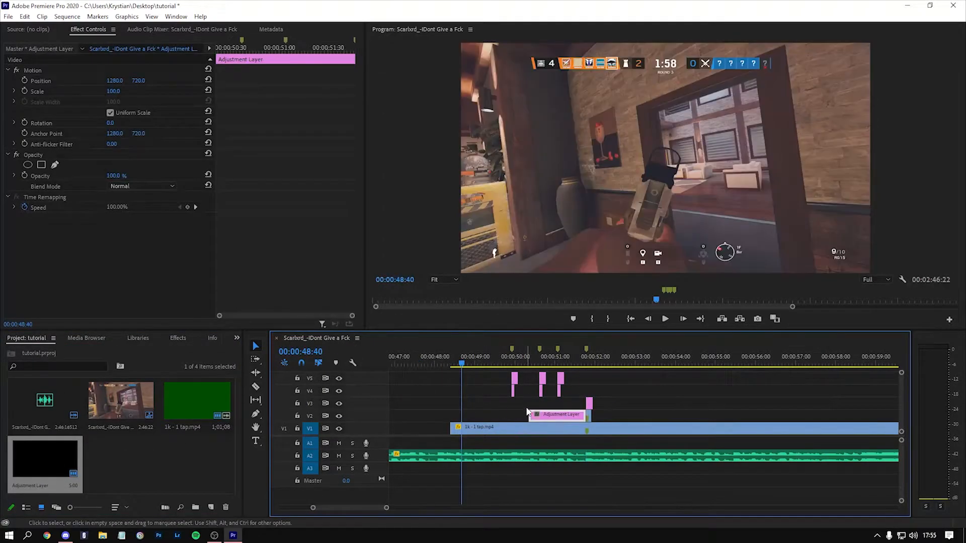
pyautogui.moveTo(525, 414); pyautogui.dragTo(450, 414)
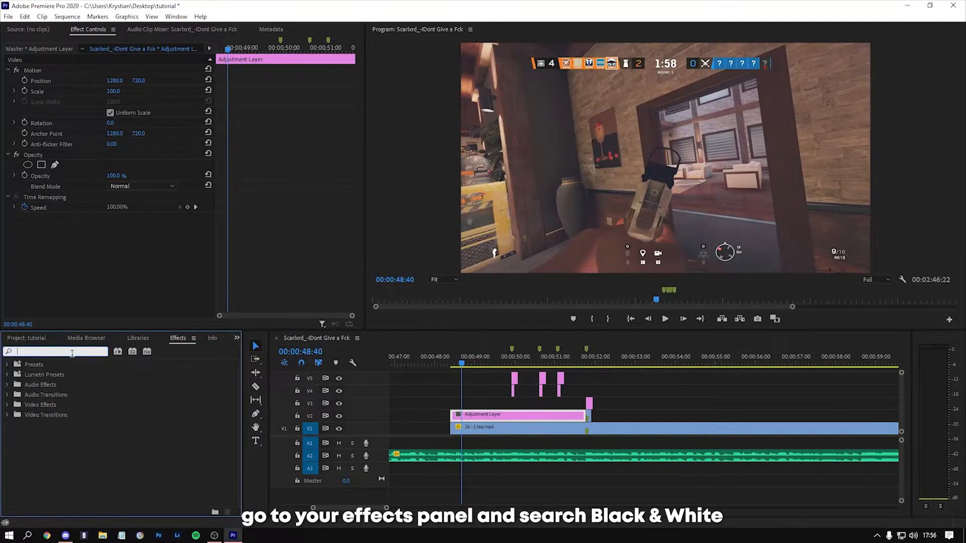
pyautogui.write('B')
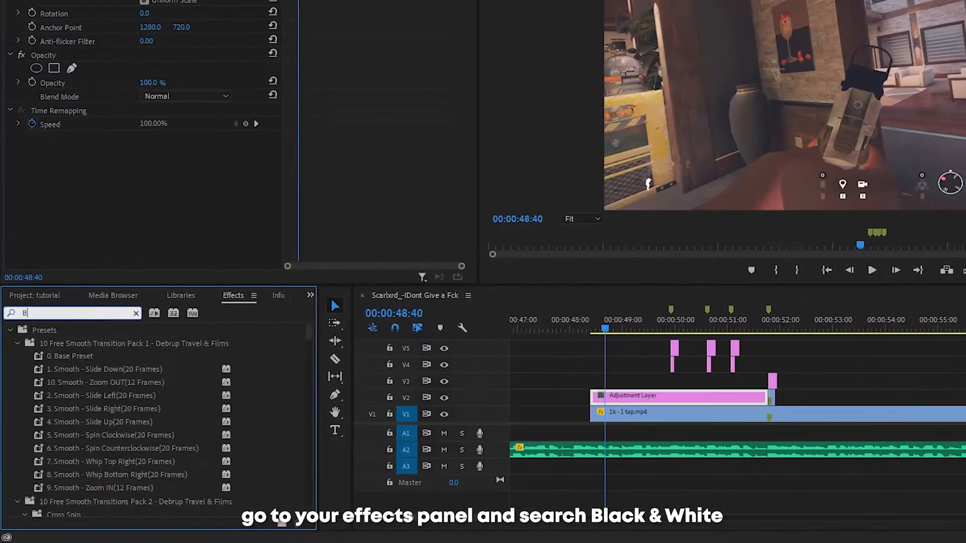
pyautogui.write('lack')
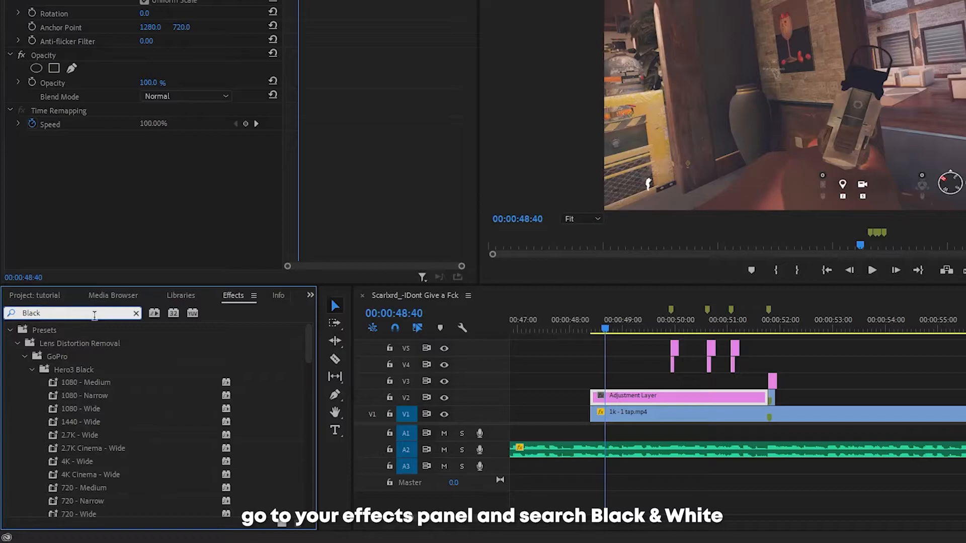
pyautogui.write(' &')
pyautogui.moveTo(66, 407); pyautogui.dragTo(662, 398)
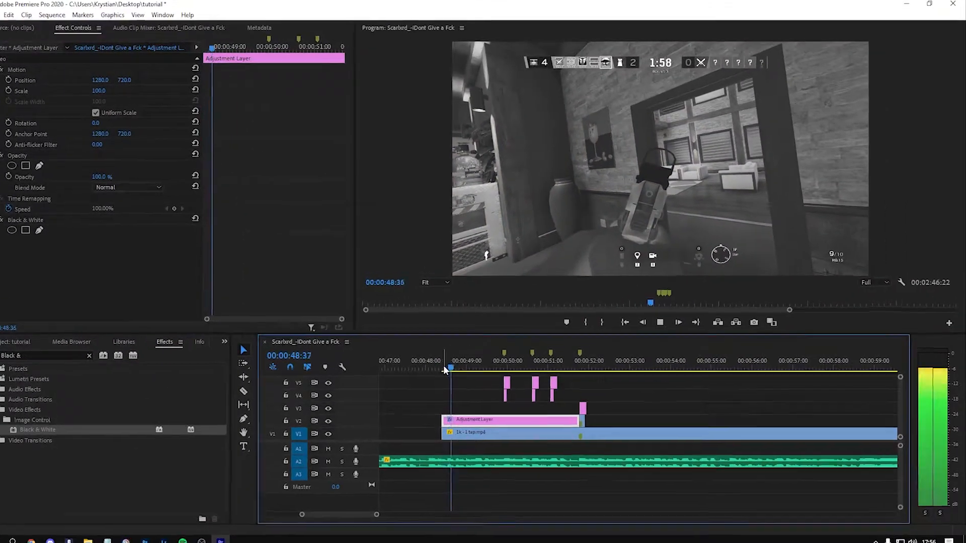
# Step: Play back the black and white section leading up to the kill
pyautogui.press('space')
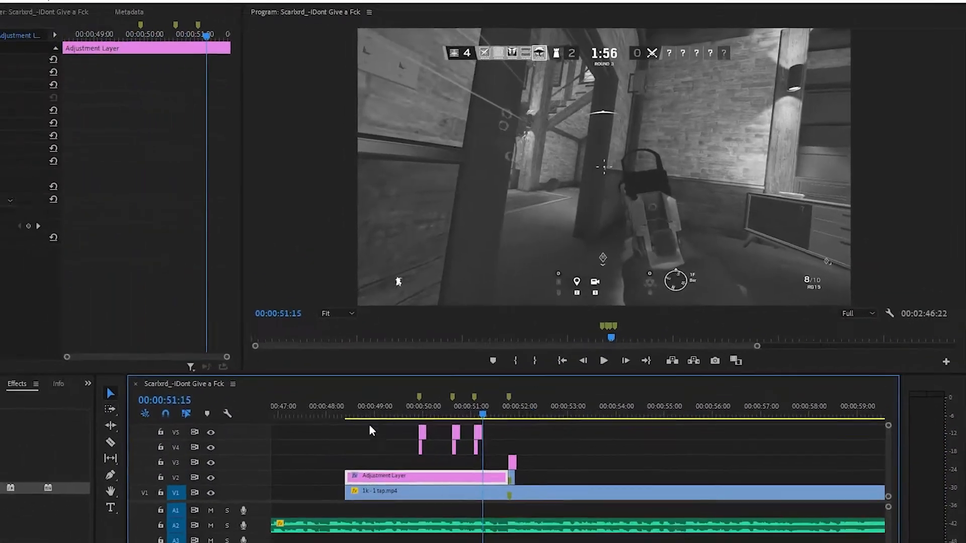
pyautogui.click(325, 438)
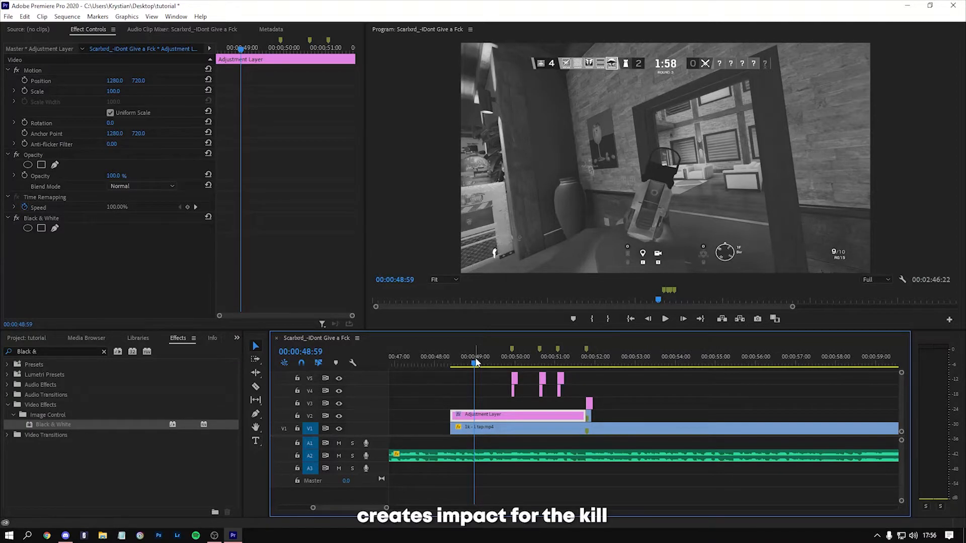
pyautogui.moveTo(568, 368); pyautogui.dragTo(479, 363)
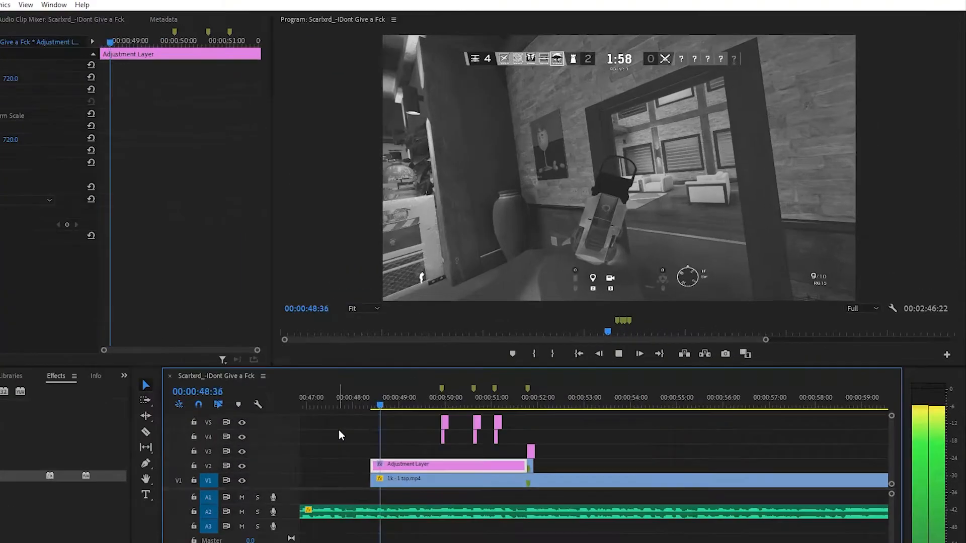
pyautogui.press('space')
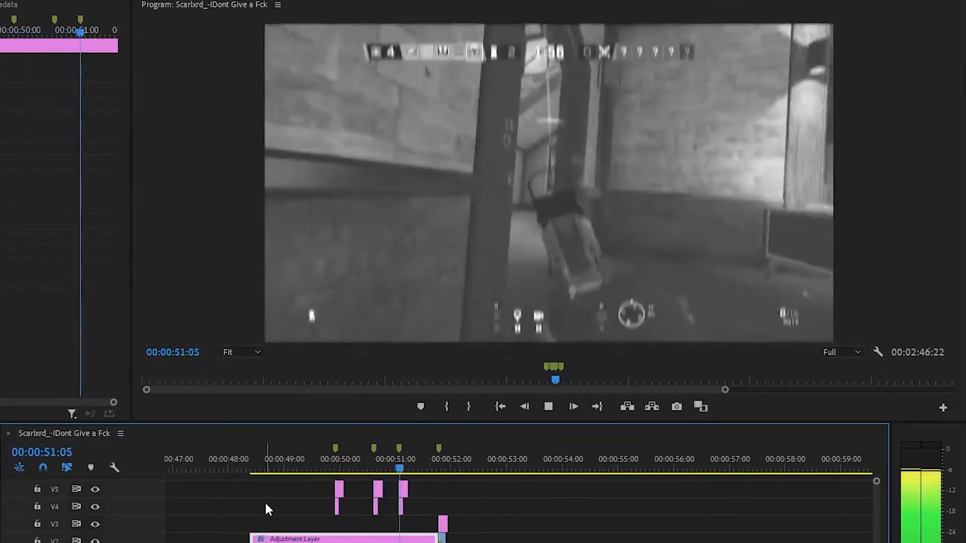
pyautogui.press('space')
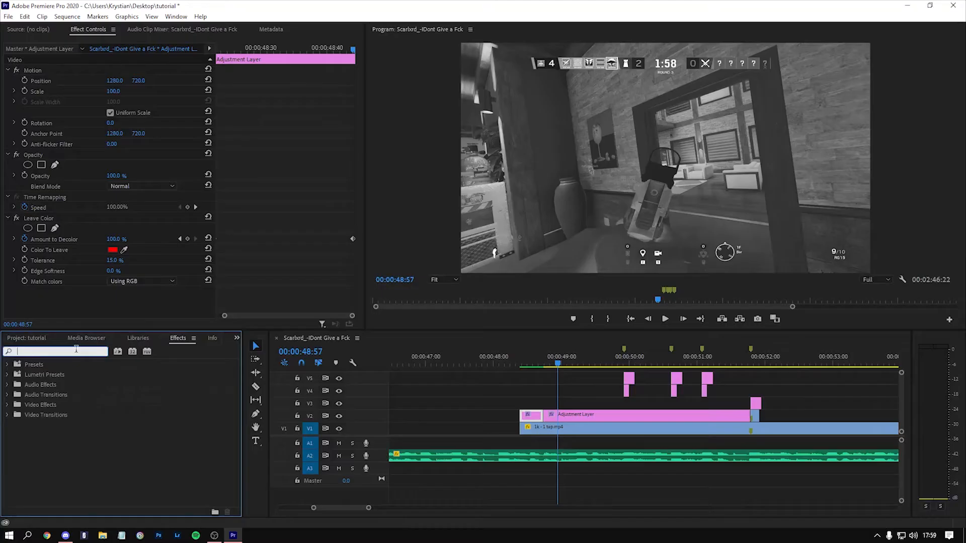
# Step: Search the effects for "low pass" to find the Lowpass audio effect
pyautogui.click(535, 482)
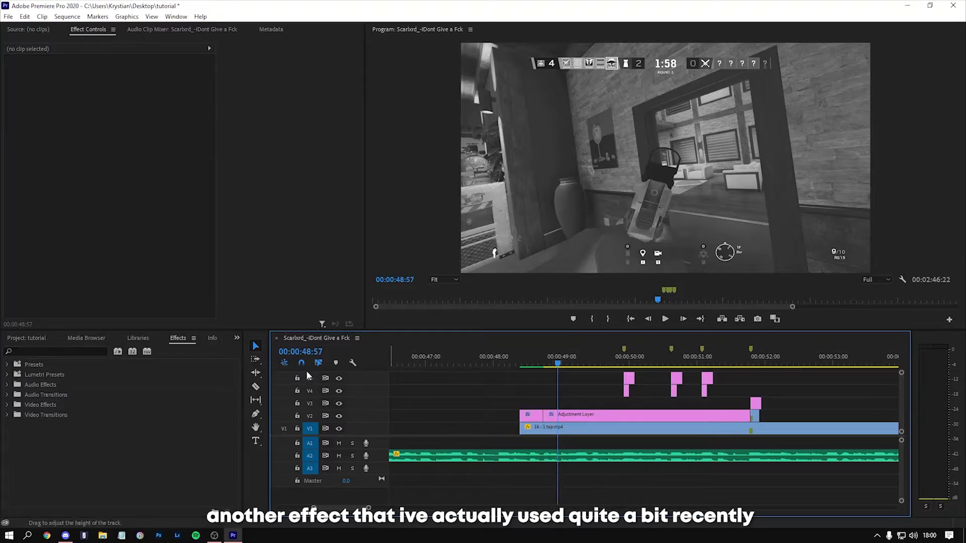
pyautogui.click(71, 352)
pyautogui.write('low pass')
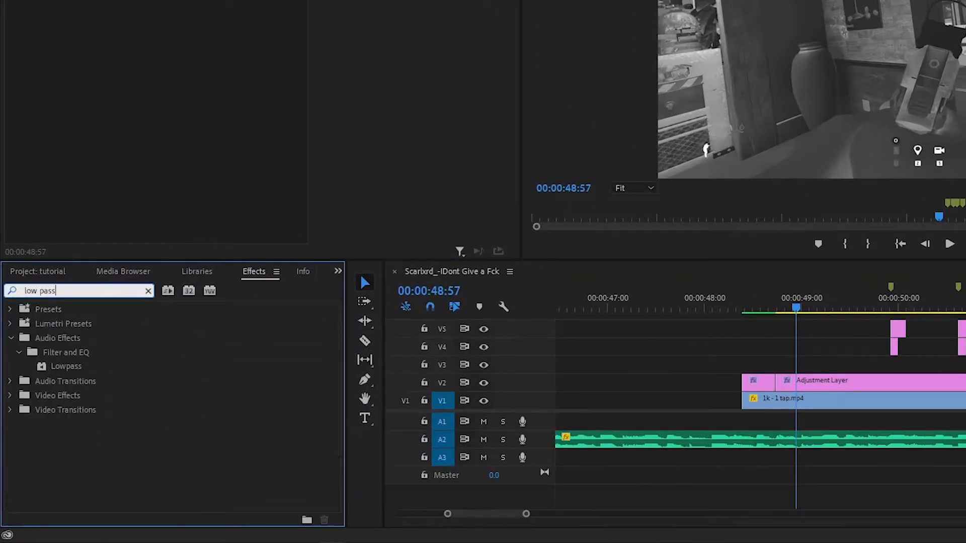
# Step: Cut the A2 song track at the gameplay clip's start and the kill marker, apply Lowpass to that section and preview it
pyautogui.moveTo(761, 306); pyautogui.dragTo(744, 307)
pyautogui.press('c')
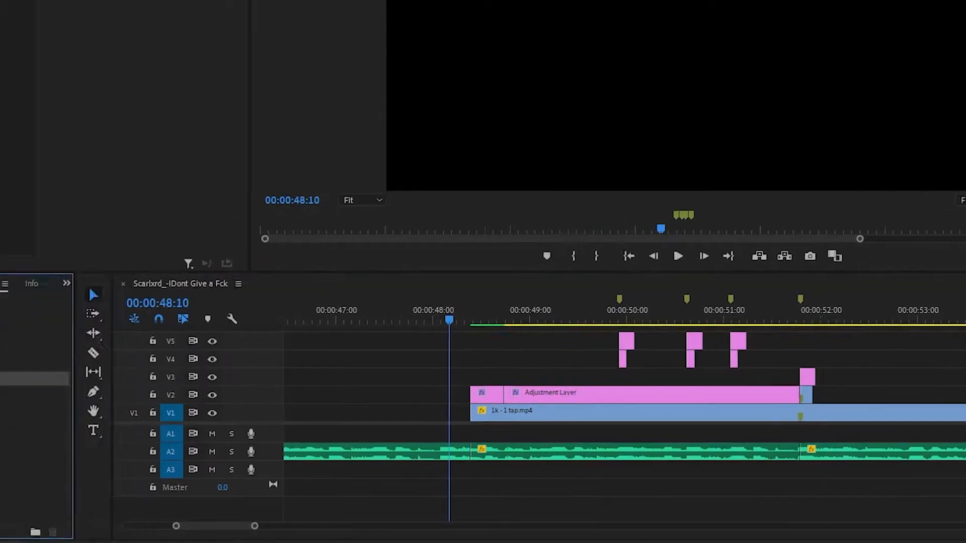
pyautogui.moveTo(66, 376); pyautogui.dragTo(830, 455)
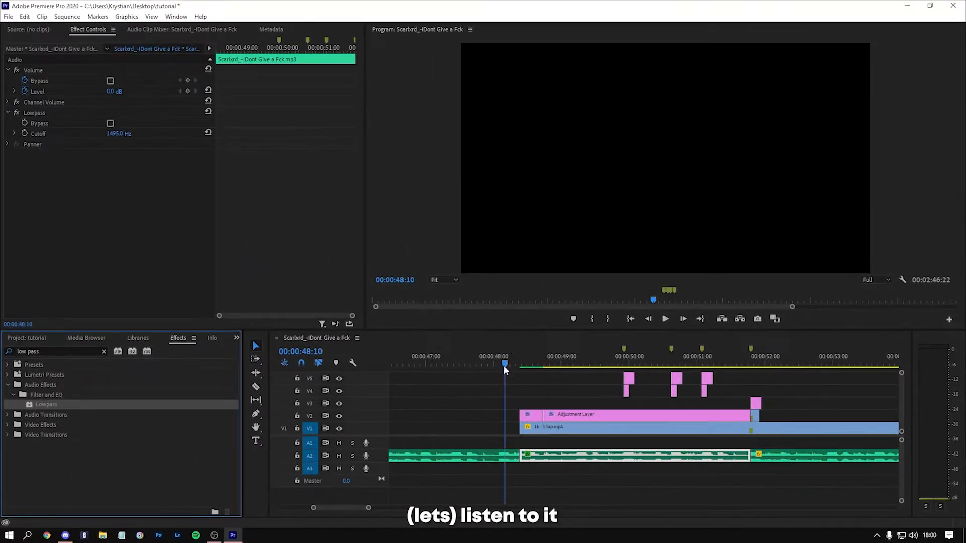
pyautogui.press('space')
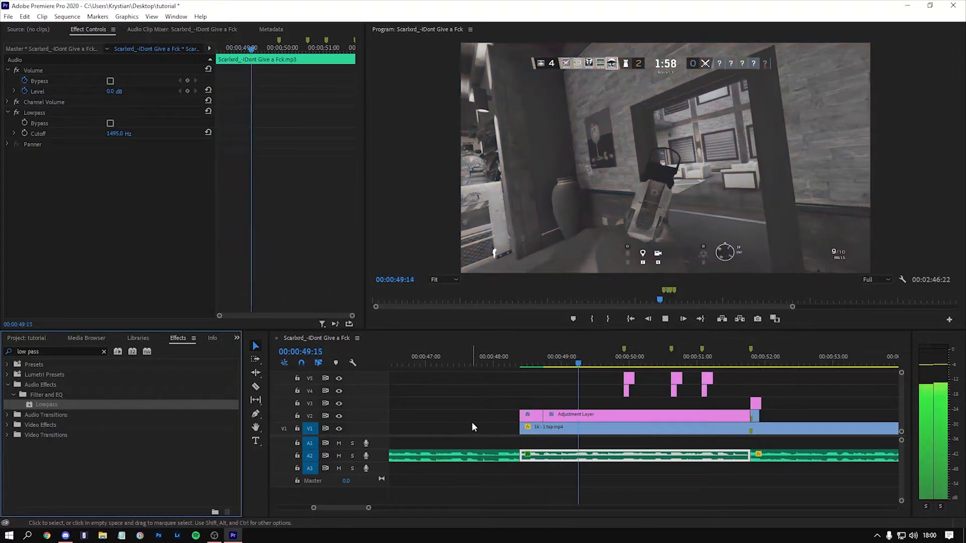
pyautogui.press('space')
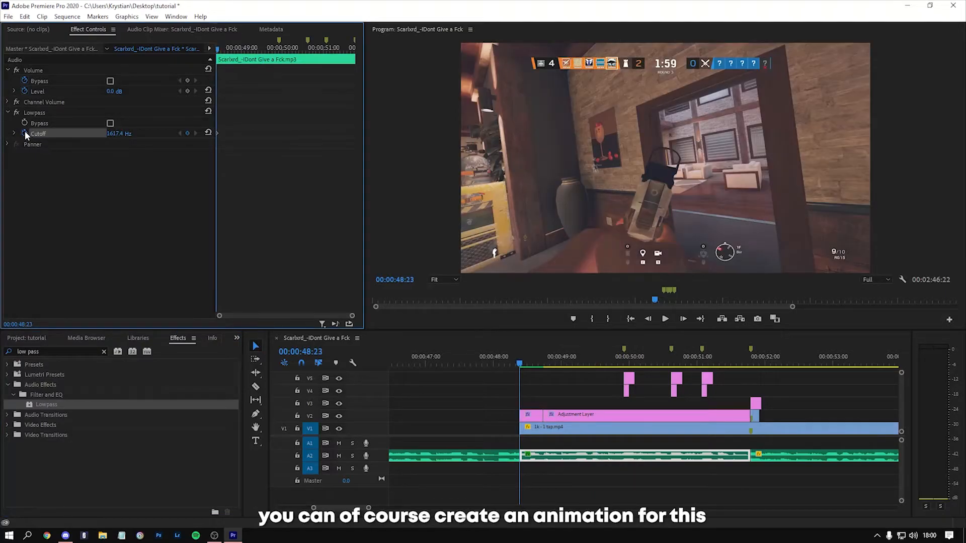
# Step: Keyframe the song section's Lowpass Cutoff from 23770 Hz at 00:00:48:23 to 5000 Hz at 00:00:48:44
pyautogui.click(25, 133)
pyautogui.moveTo(123, 134); pyautogui.dragTo(301, 134)
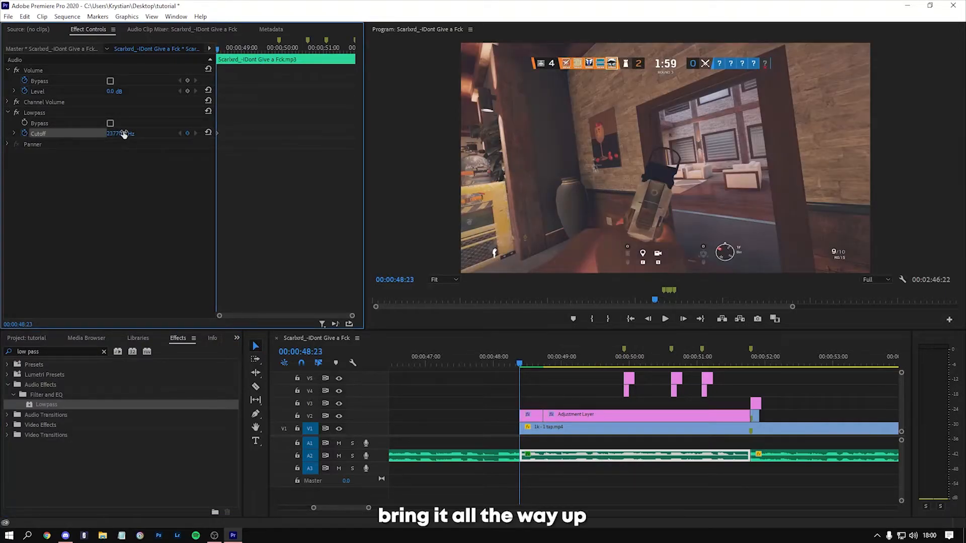
pyautogui.press('Right')
pyautogui.press('Right')
pyautogui.press('Right')
pyautogui.press('Right')
pyautogui.press('Right')
pyautogui.press('Right')
pyautogui.press('Right')
pyautogui.press('Right')
pyautogui.press('Right')
pyautogui.press('Right')
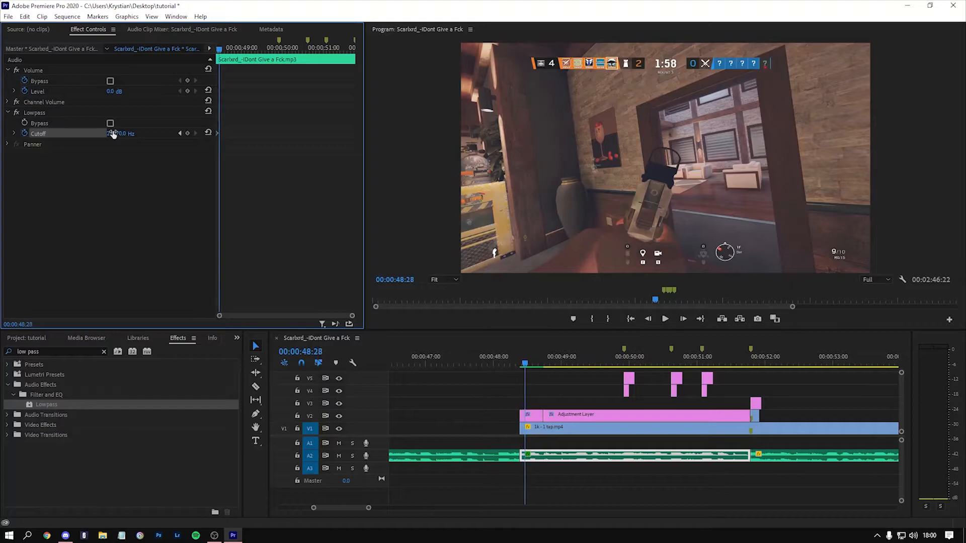
pyautogui.press('space')
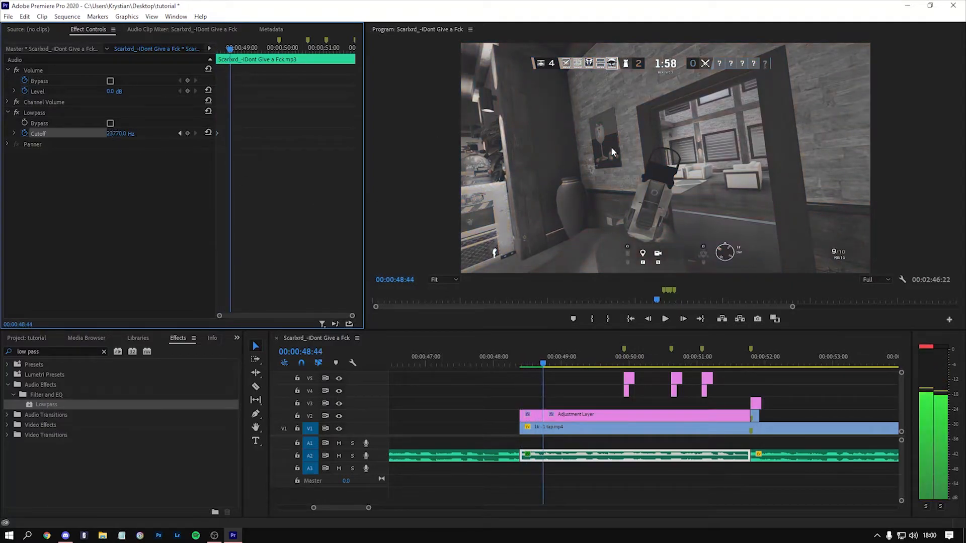
pyautogui.click(122, 134)
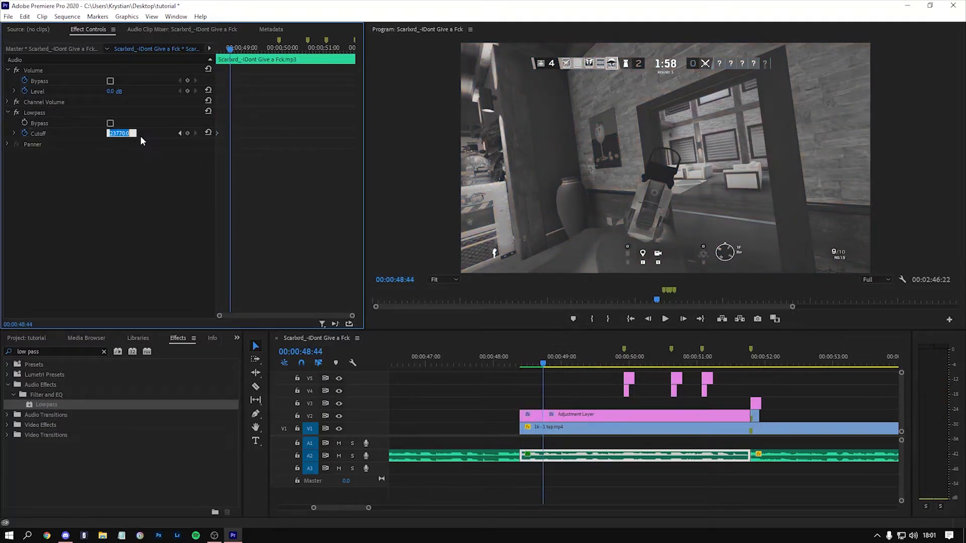
pyautogui.write('500')
pyautogui.press('Return')
# Step: Play back the edit from the song section's start through the kill to check the Lowpass transition against the visual effects
pyautogui.click(219, 48)
pyautogui.moveTo(218, 50); pyautogui.dragTo(209, 47)
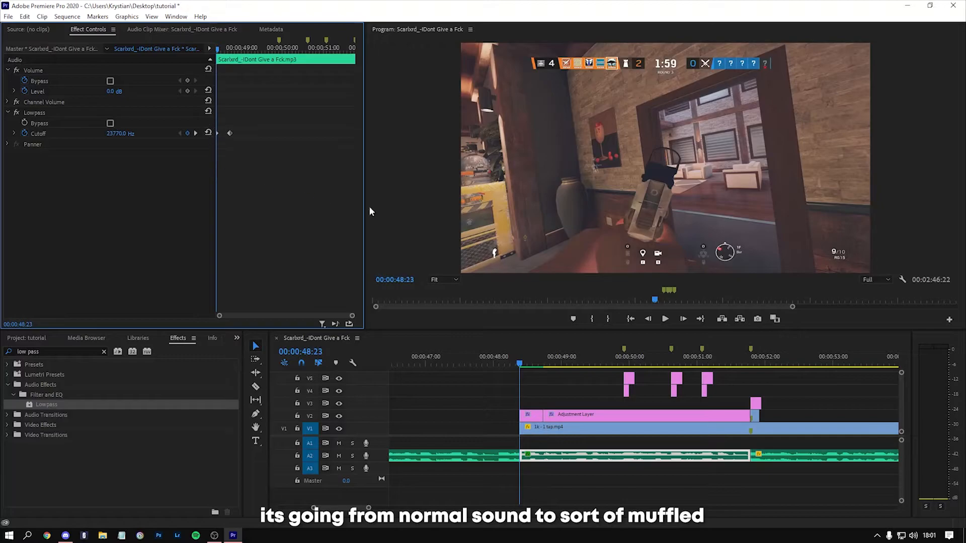
pyautogui.press('space')
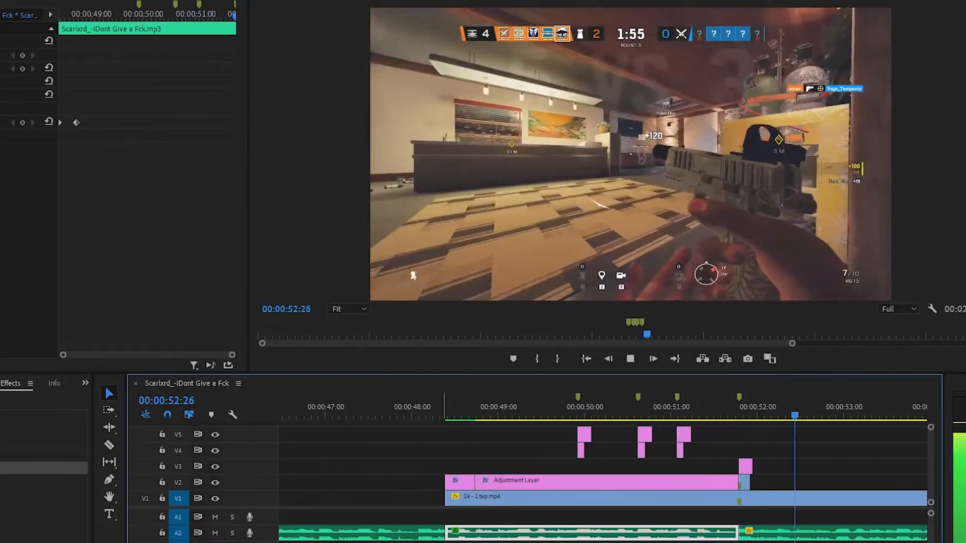
pyautogui.moveTo(747, 409); pyautogui.dragTo(618, 387)
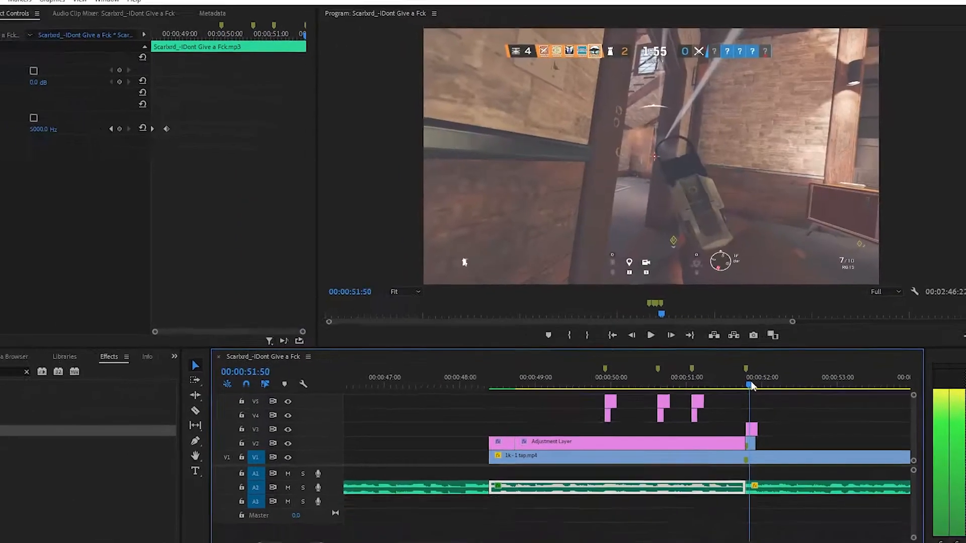
pyautogui.scroll(2, 757, 422)
pyautogui.scroll(-3, 736, 428)
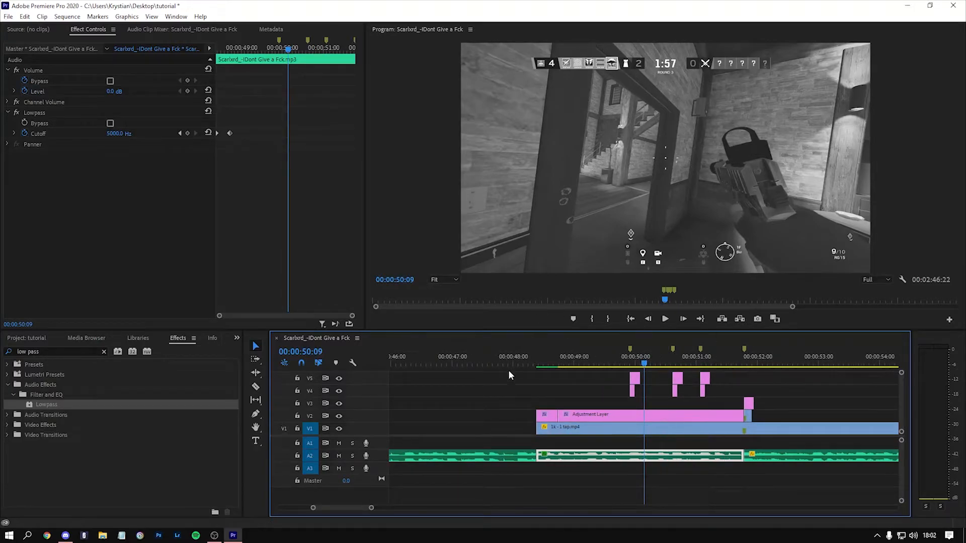
pyautogui.click(557, 371)
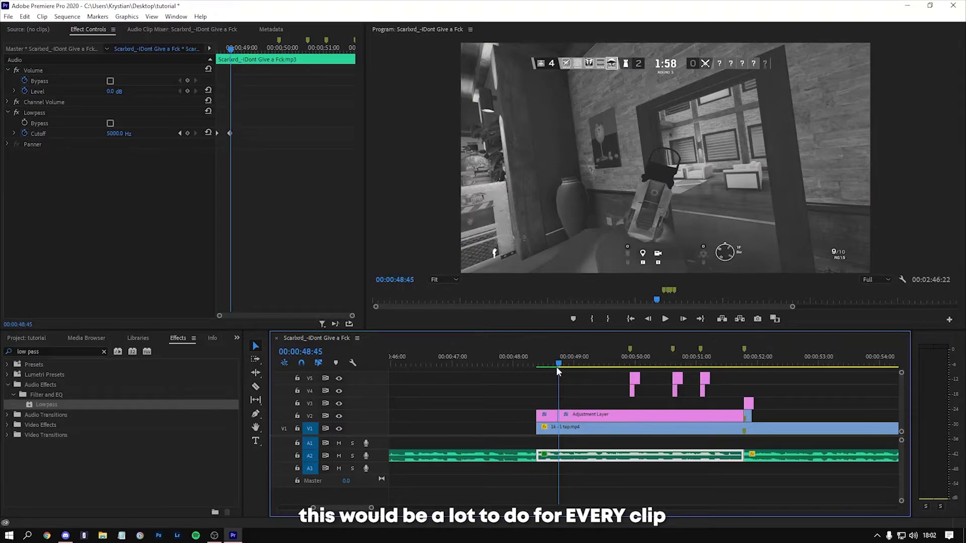
pyautogui.press('space')
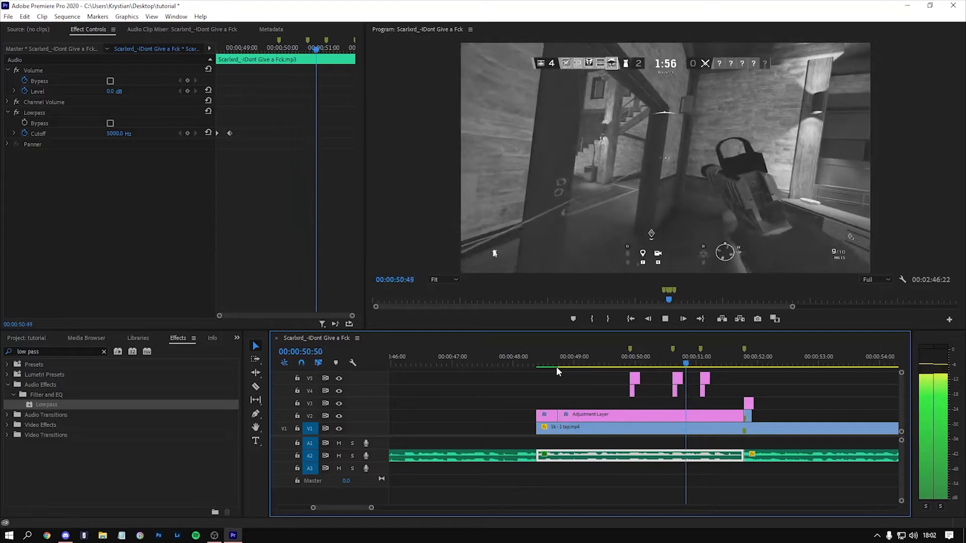
pyautogui.press('space')
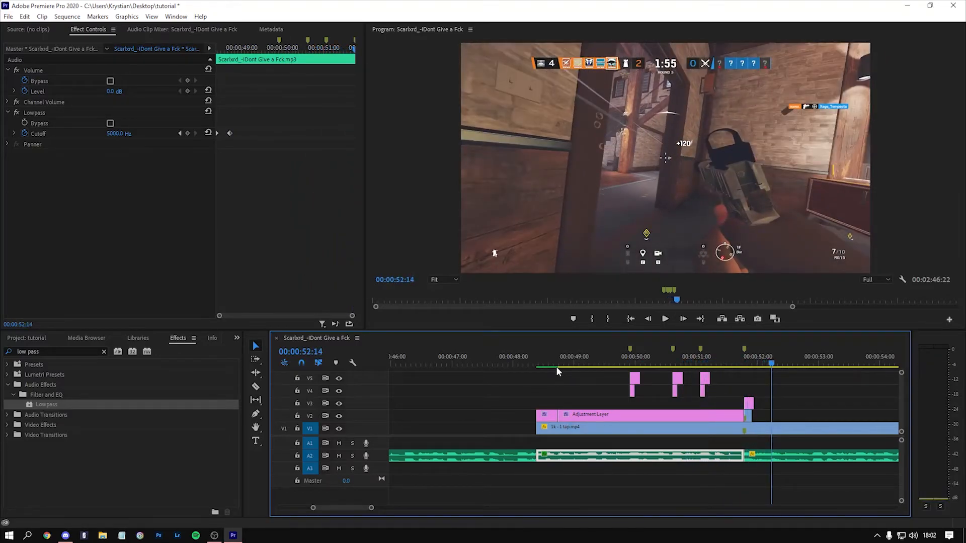
pyautogui.click(523, 362)
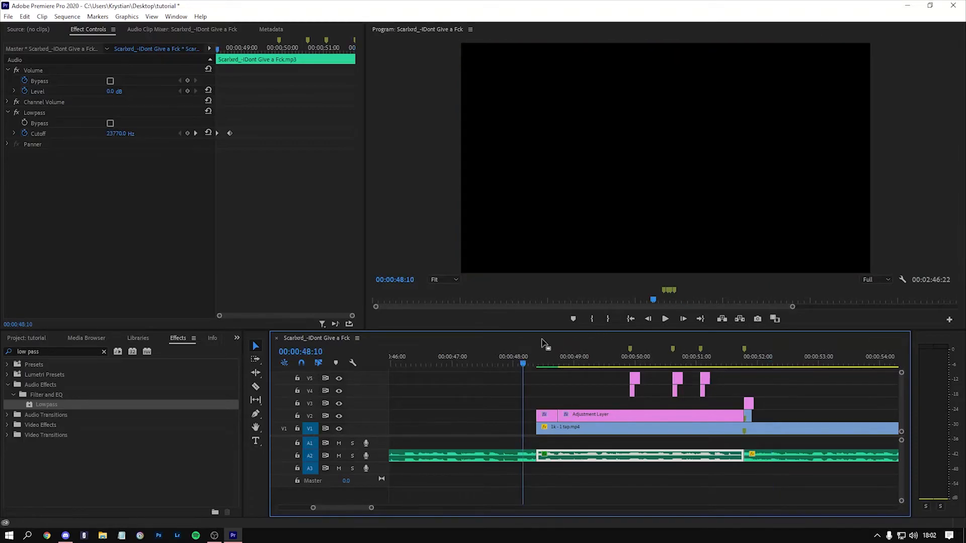
pyautogui.click(545, 361)
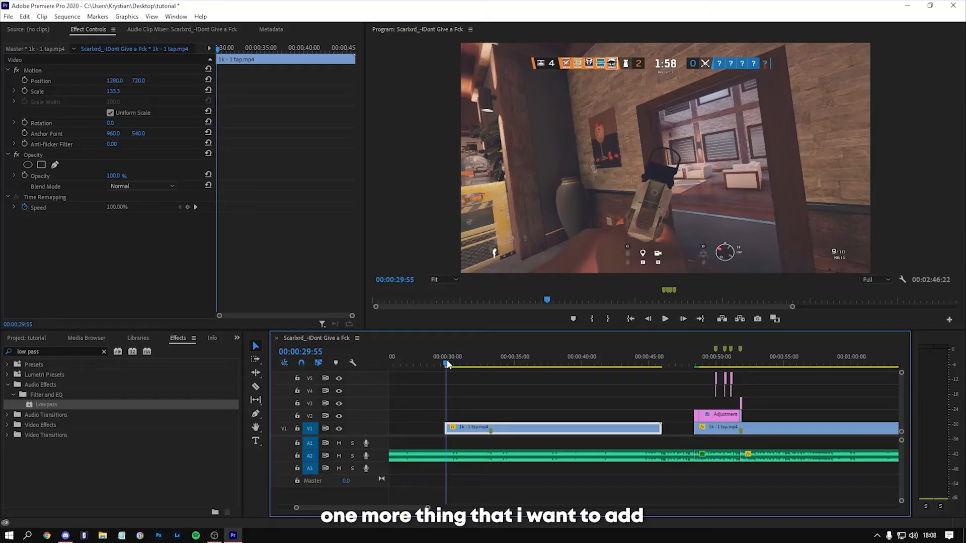
# Step: Set the speed of the separate 1k - 1 tap.mp4 clip starting at 00:00:29:48 to 60%
pyautogui.moveTo(446, 364); pyautogui.dragTo(445, 364)
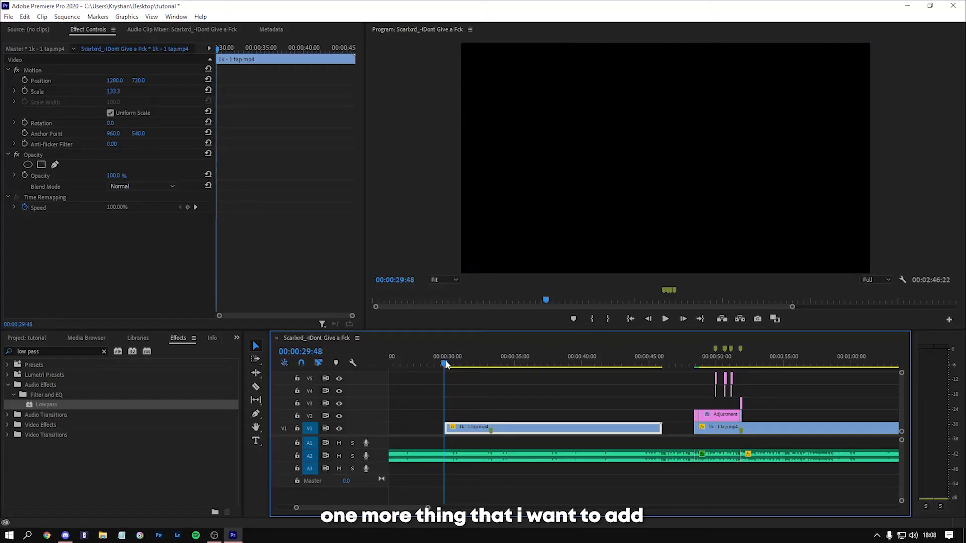
pyautogui.press('=')
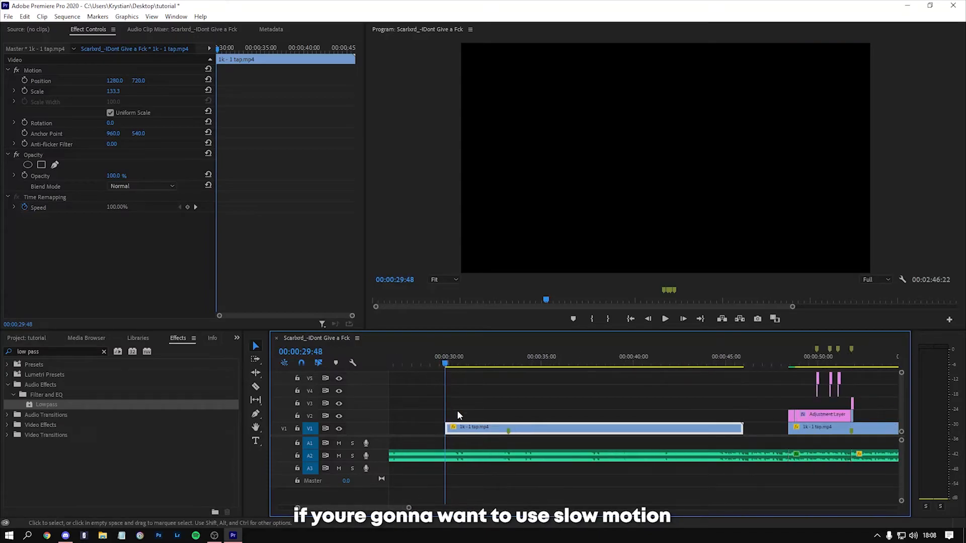
pyautogui.rightClick(519, 431)
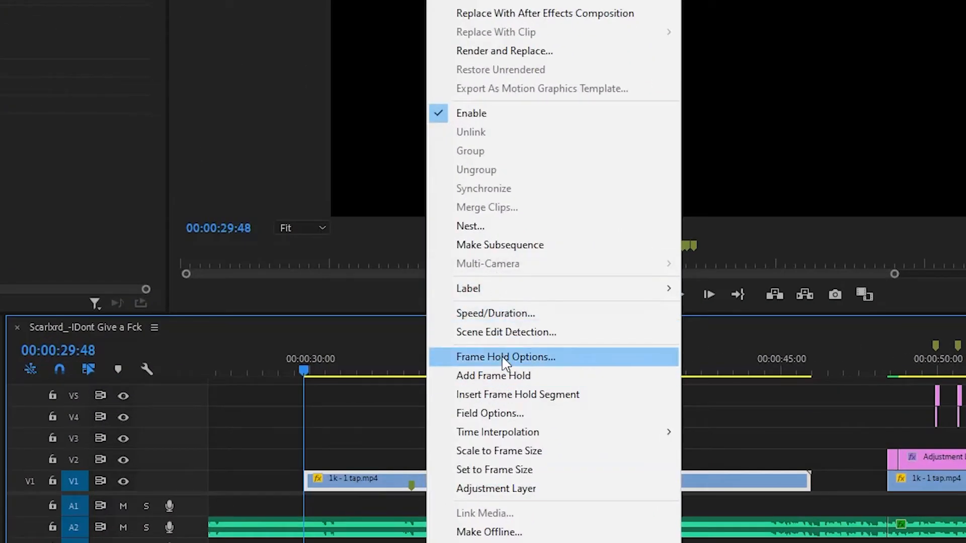
pyautogui.click(500, 315)
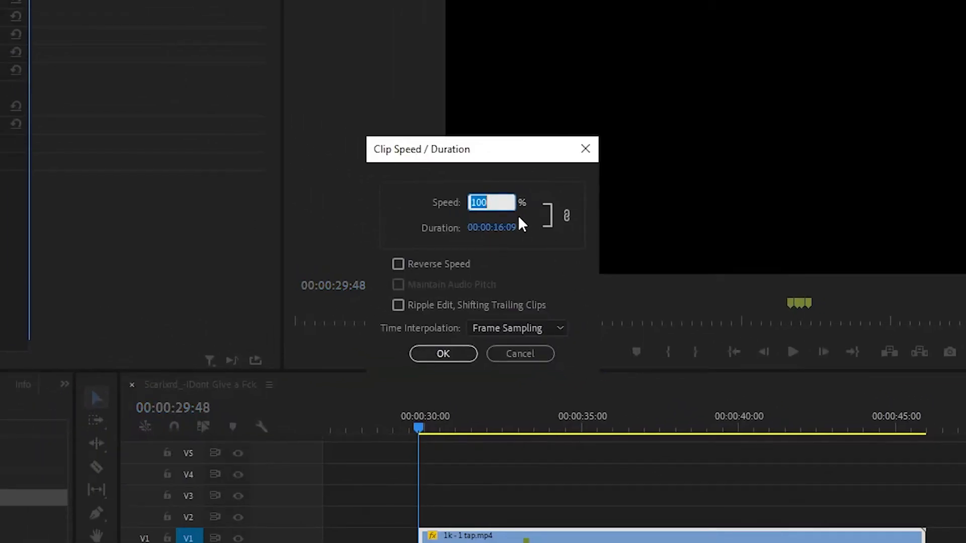
pyautogui.write('7')
pyautogui.press('BackSpace')
pyautogui.write('60')
pyautogui.press('Return')
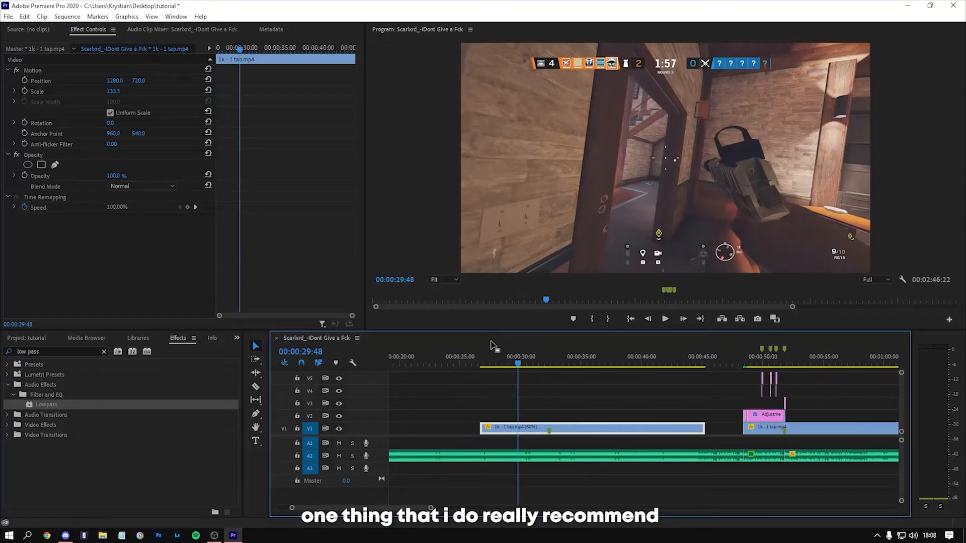
# Step: Change the slowed 1k - 1 tap.mp4 clip's time interpolation to Optical Flow
pyautogui.click(487, 359)
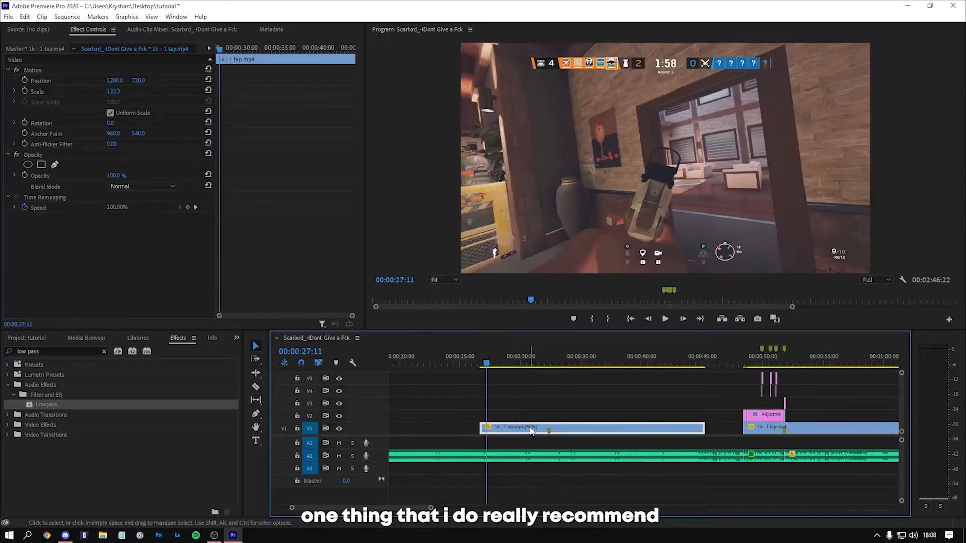
pyautogui.rightClick(533, 428)
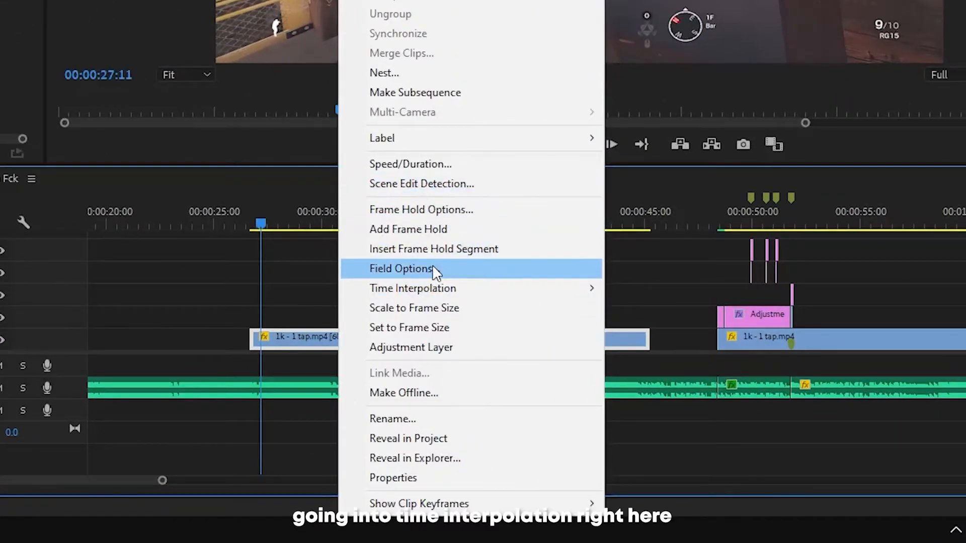
pyautogui.moveTo(435, 289)
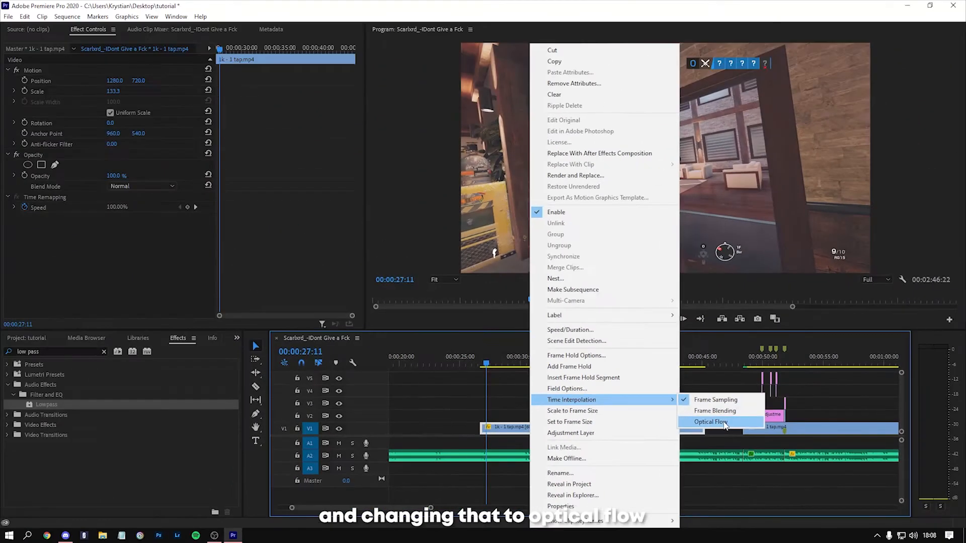
pyautogui.click(674, 328)
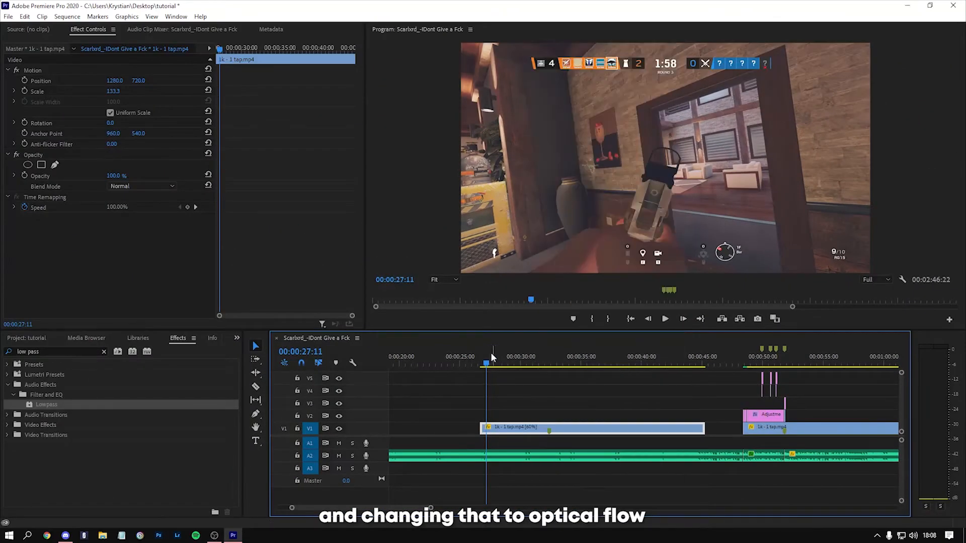
pyautogui.moveTo(487, 362); pyautogui.dragTo(485, 373)
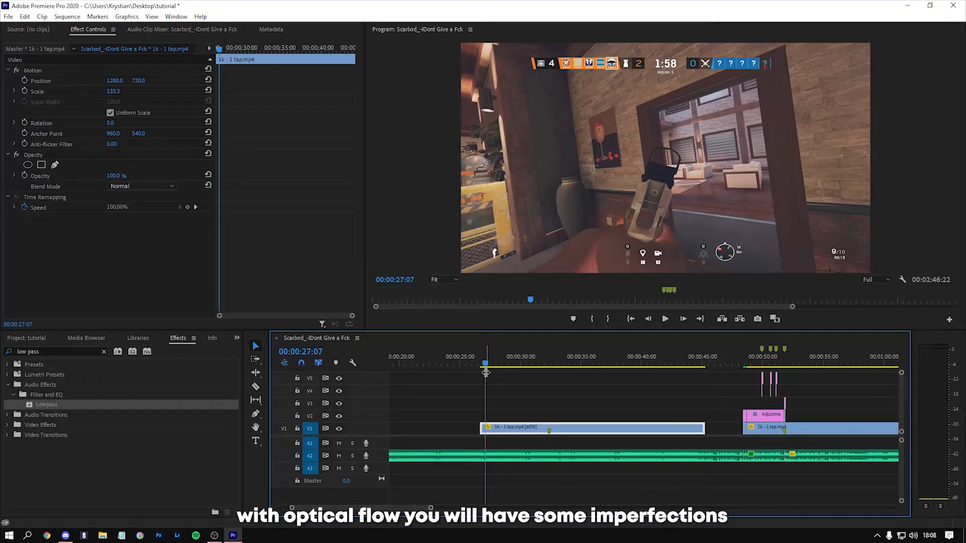
pyautogui.moveTo(64, 534)
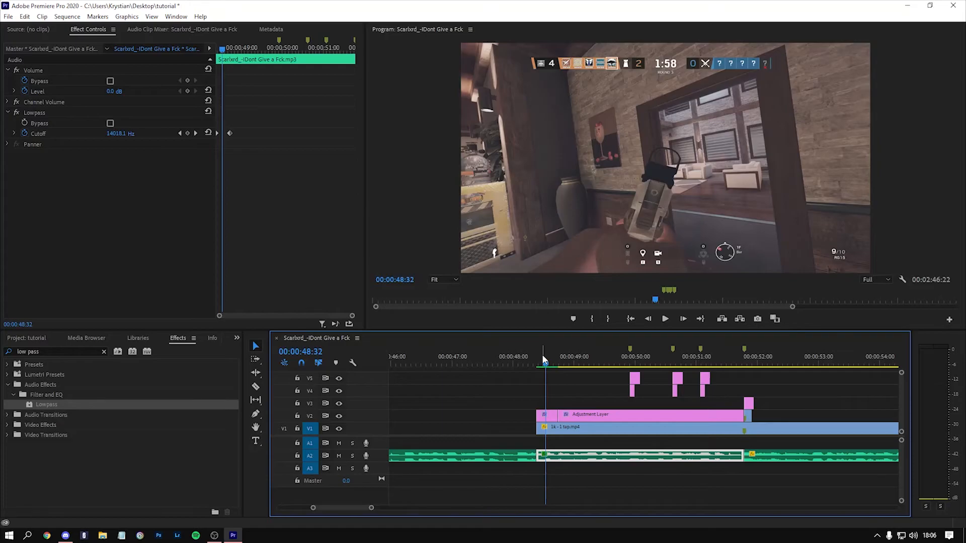
pyautogui.click(544, 361)
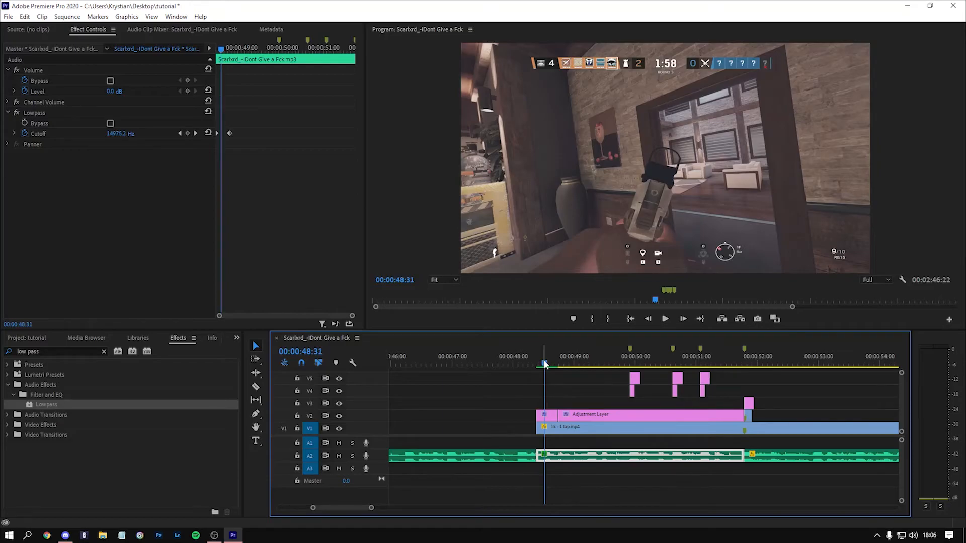